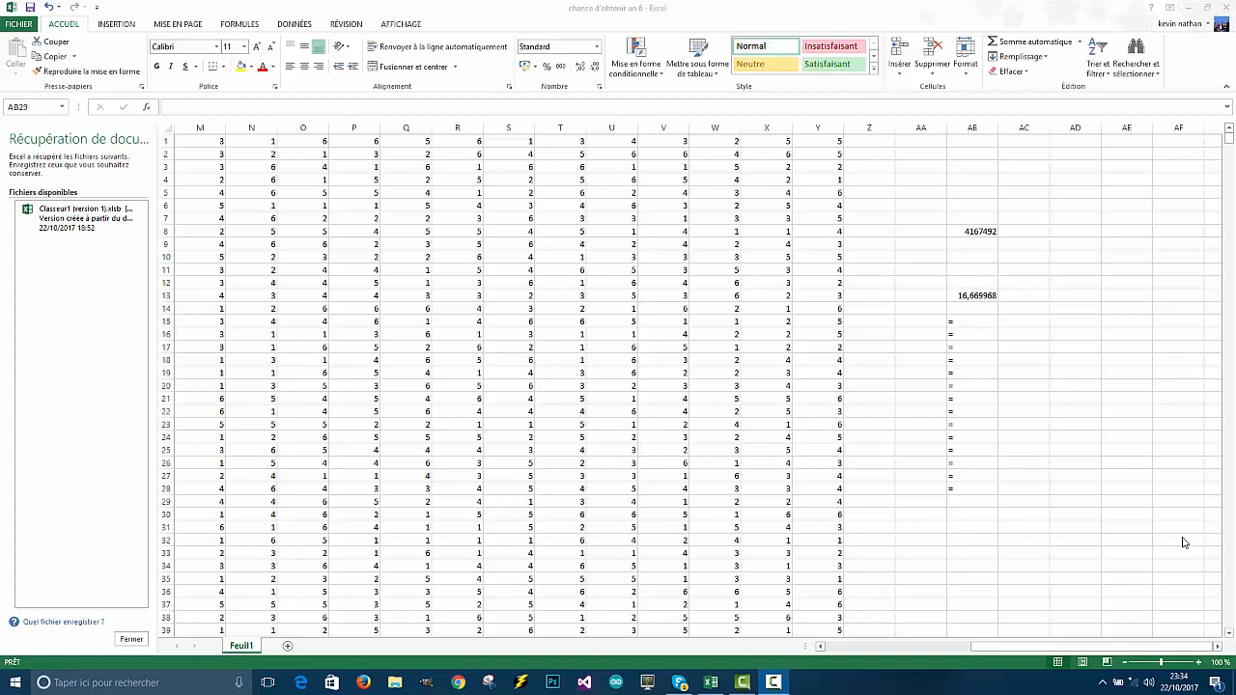
Step: Examine the random dice rolls at the end of row 4 and down column A from row 4 to row 13
{"action": "left_click", "coordinate": [867, 178]}
{"action": "key", "text": "Left"}
{"action": "key", "text": "Left"}
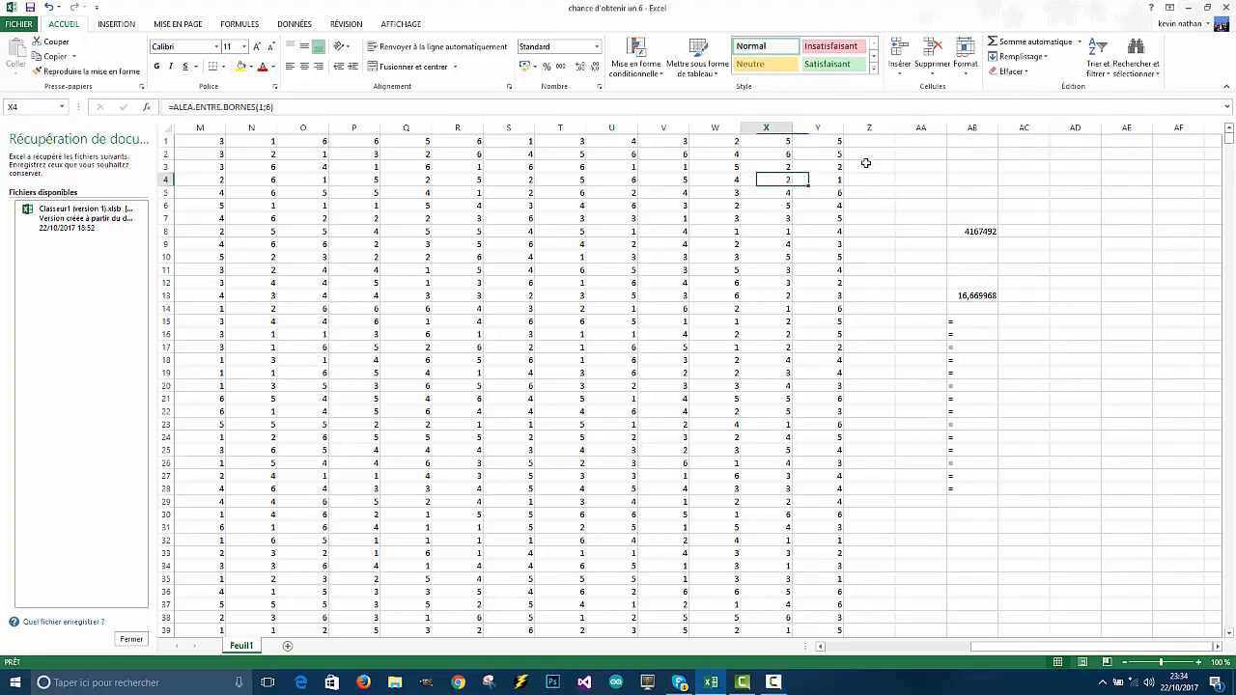
{"action": "key", "text": "Home"}
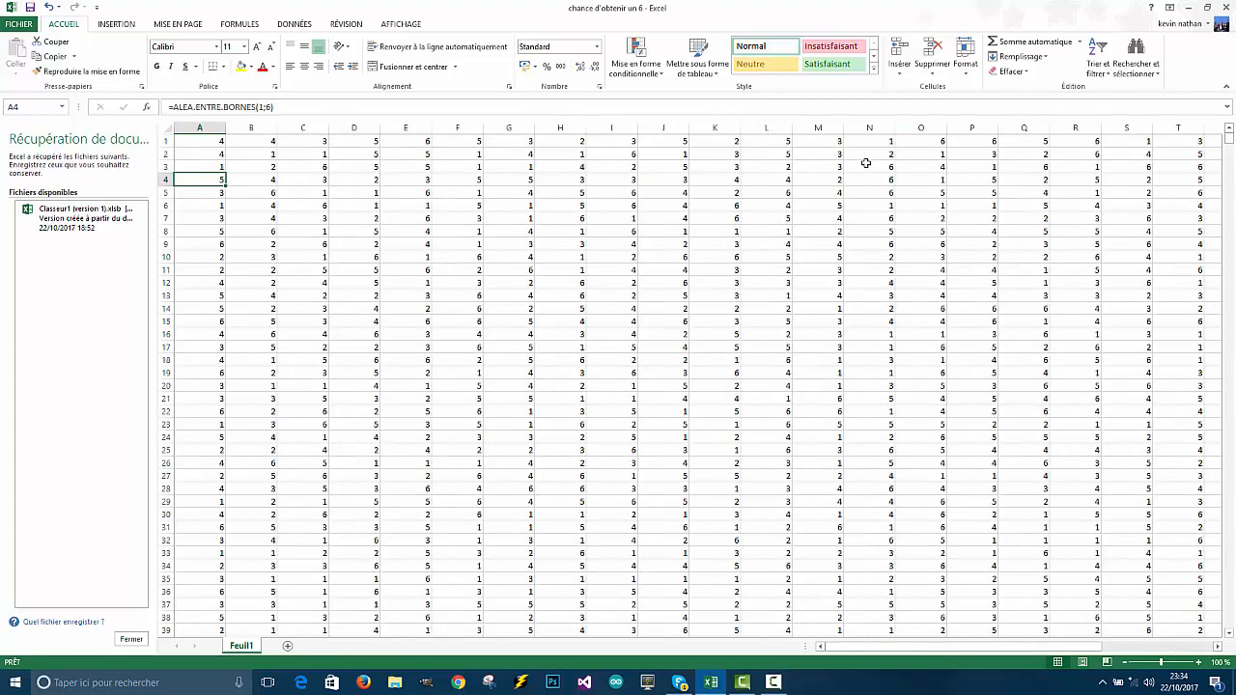
{"action": "key", "text": "Down"}
{"action": "key", "text": "Down"}
{"action": "key", "text": "Down"}
{"action": "key", "text": "Down"}
{"action": "key", "text": "Down"}
{"action": "key", "text": "Down"}
{"action": "key", "text": "Down"}
{"action": "key", "text": "Down"}
{"action": "key", "text": "Down"}
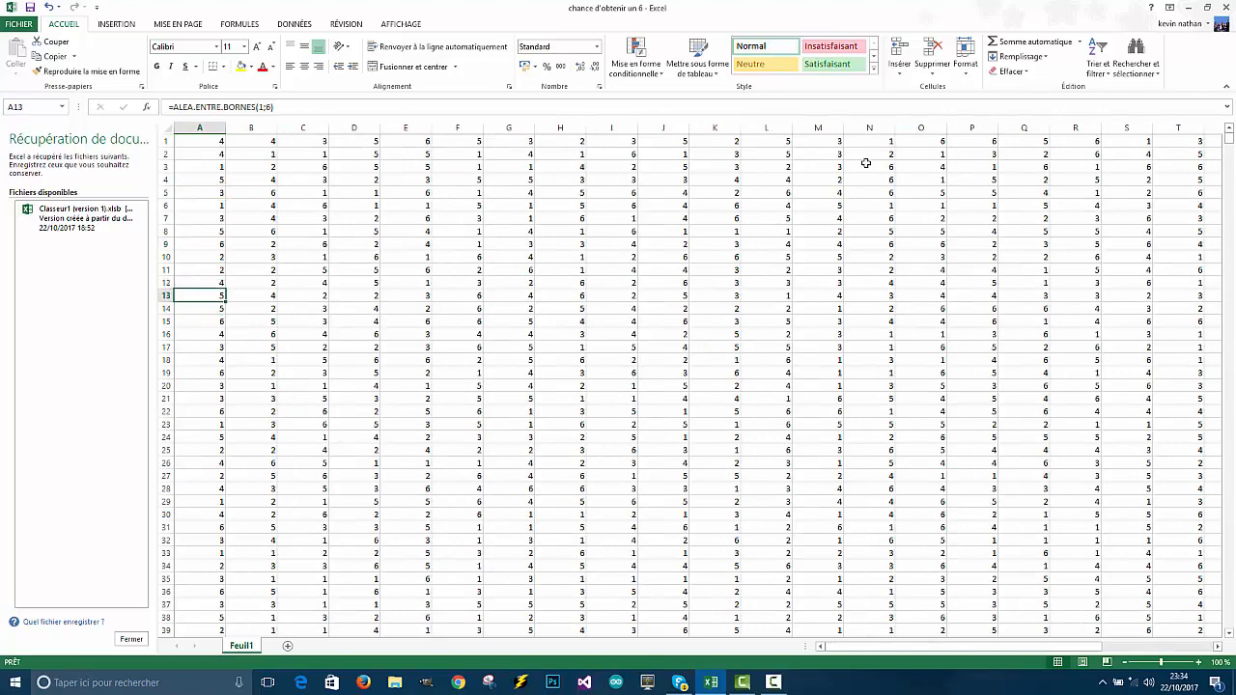
Step: Examine the random dice rolls across row 8, from column A to the table's last column, Y
{"action": "key", "text": "Up"}
{"action": "key", "text": "Up"}
{"action": "key", "text": "Up"}
{"action": "key", "text": "Up"}
{"action": "key", "text": "Up"}
{"action": "key", "text": "Right"}
{"action": "key", "text": "Right"}
{"action": "key", "text": "Right"}
{"action": "key", "text": "Right"}
{"action": "key", "text": "Right"}
{"action": "key", "text": "Right"}
{"action": "key", "text": "Right"}
{"action": "key", "text": "Right"}
{"action": "key", "text": "Right"}
{"action": "key", "text": "Right"}
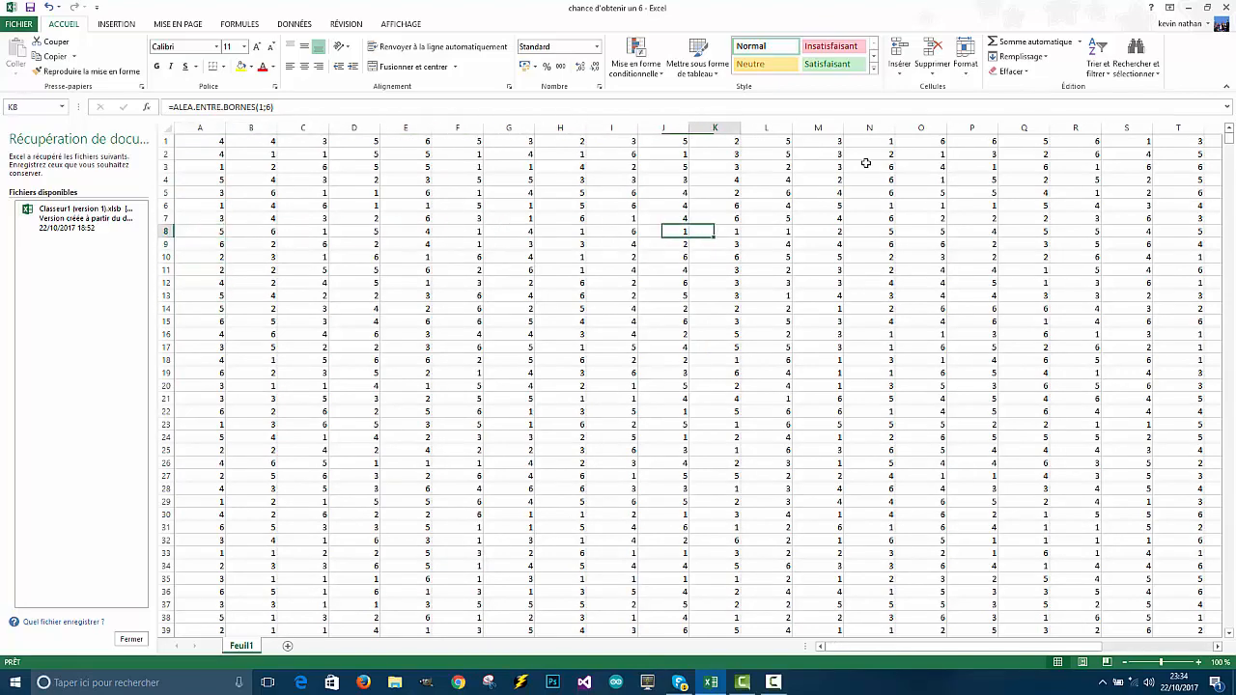
{"action": "key", "text": "Right"}
{"action": "key", "text": "Right"}
{"action": "key", "text": "Right"}
{"action": "key", "text": "Right"}
{"action": "key", "text": "Right"}
{"action": "key", "text": "Right"}
{"action": "key", "text": "Right"}
{"action": "key", "text": "Right"}
{"action": "key", "text": "Right"}
{"action": "key", "text": "Right"}
{"action": "key", "text": "Right"}
{"action": "key", "text": "Right"}
{"action": "key", "text": "Right"}
{"action": "key", "text": "Right"}
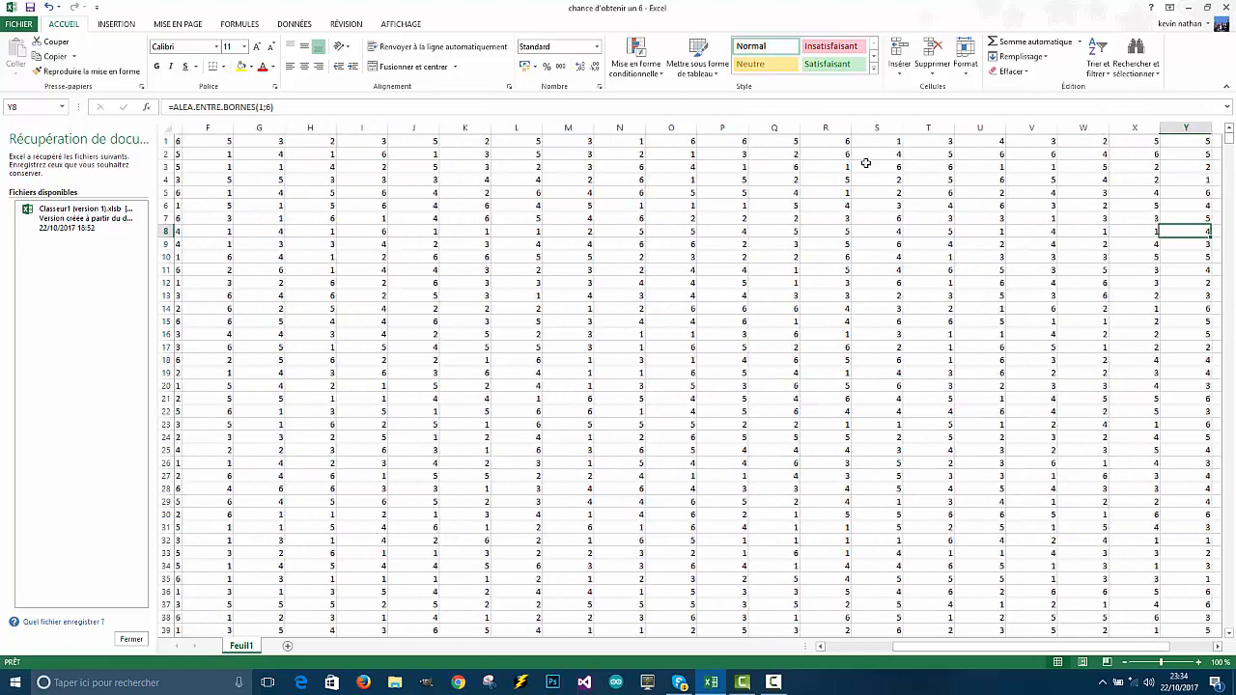
{"action": "key", "text": "Right"}
{"action": "key", "text": "Right"}
{"action": "key", "text": "Right"}
{"action": "key", "text": "Left"}
{"action": "key", "text": "Left"}
{"action": "key", "text": "Left"}
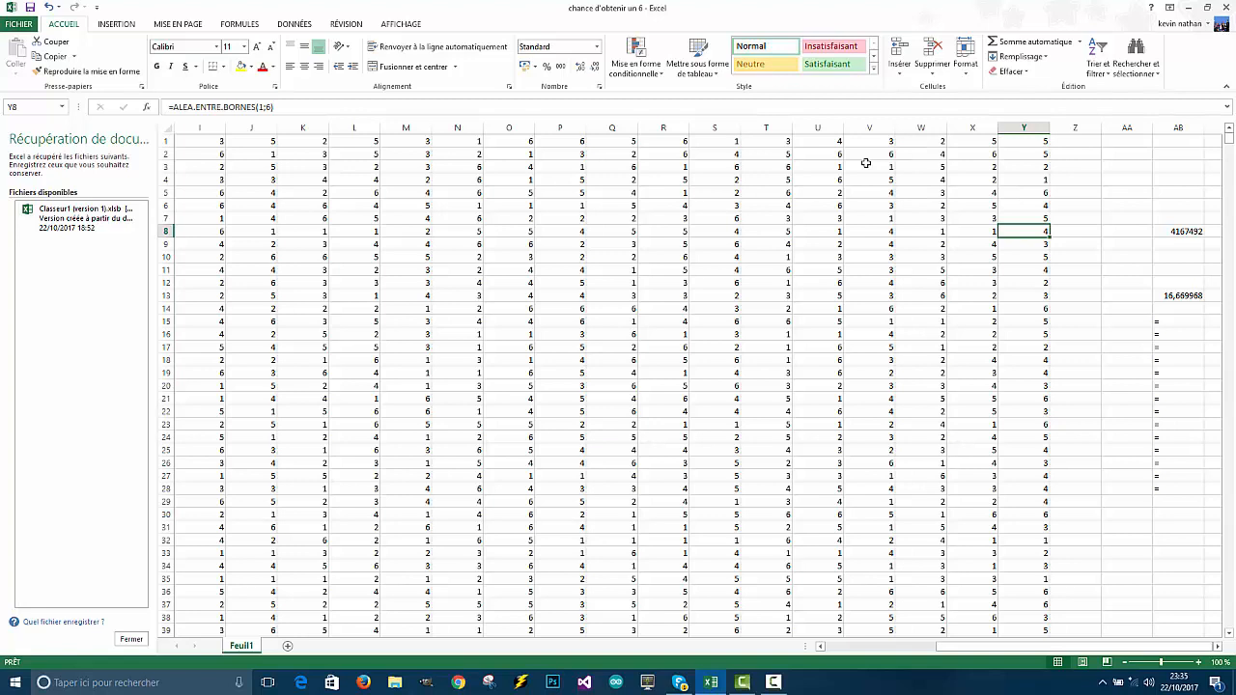
Step: Examine the random dice rolls down column Y from row 8 to row 231
{"action": "key", "text": "Down"}
{"action": "key", "text": "Down"}
{"action": "key", "text": "Down"}
{"action": "key", "text": "Down"}
{"action": "key", "text": "Down"}
{"action": "key", "text": "Down"}
{"action": "key", "text": "Down"}
{"action": "key", "text": "Down"}
{"action": "key", "text": "Down"}
{"action": "key", "text": "Down"}
{"action": "key", "text": "Down"}
{"action": "key", "text": "Down"}
{"action": "key", "text": "Down"}
{"action": "key", "text": "Down"}
{"action": "key", "text": "Down"}
{"action": "key", "text": "Down"}
{"action": "key", "text": "Down"}
{"action": "key", "text": "Down"}
{"action": "key", "text": "Down"}
{"action": "key", "text": "Down"}
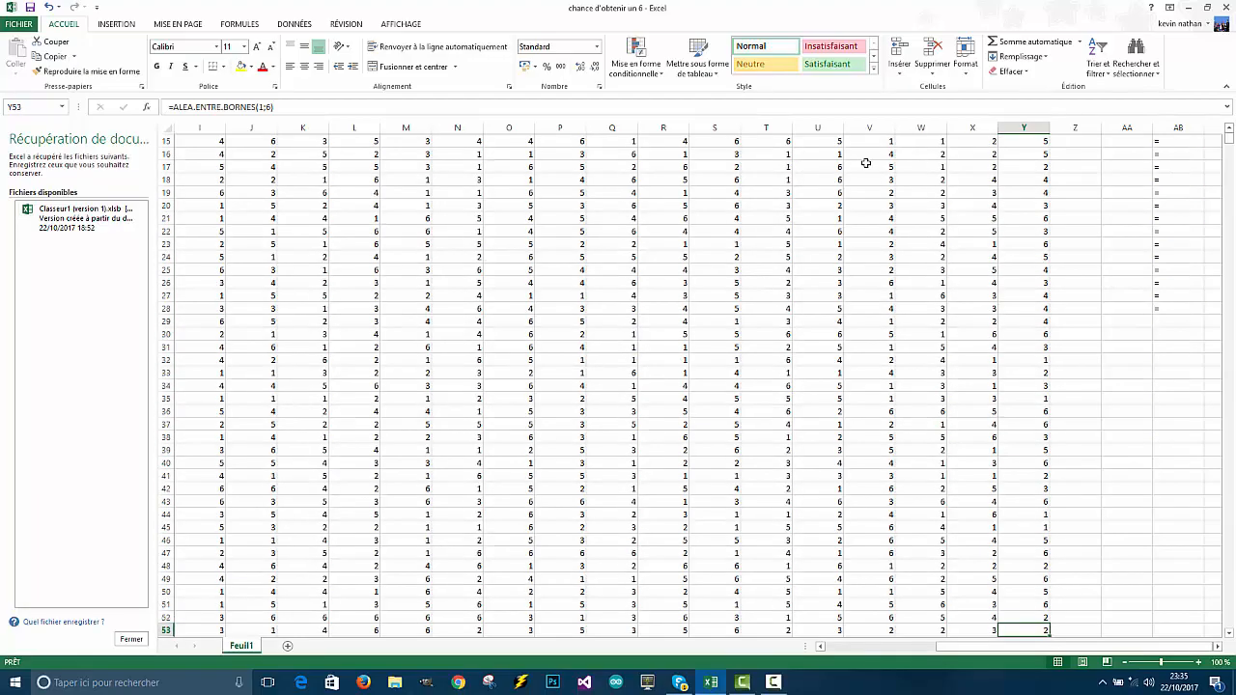
{"action": "key", "text": "Down"}
{"action": "key", "text": "Down"}
{"action": "key", "text": "Down"}
{"action": "key", "text": "Down"}
{"action": "key", "text": "Down"}
{"action": "key", "text": "Down"}
{"action": "key", "text": "Down"}
{"action": "key", "text": "Down"}
{"action": "key", "text": "Down"}
{"action": "key", "text": "Down"}
{"action": "key", "text": "Down"}
{"action": "key", "text": "Down"}
{"action": "key", "text": "Down"}
{"action": "key", "text": "Down"}
{"action": "key", "text": "Down"}
{"action": "key", "text": "Down"}
{"action": "key", "text": "Down"}
{"action": "key", "text": "Down"}
{"action": "key", "text": "Down"}
{"action": "key", "text": "Down"}
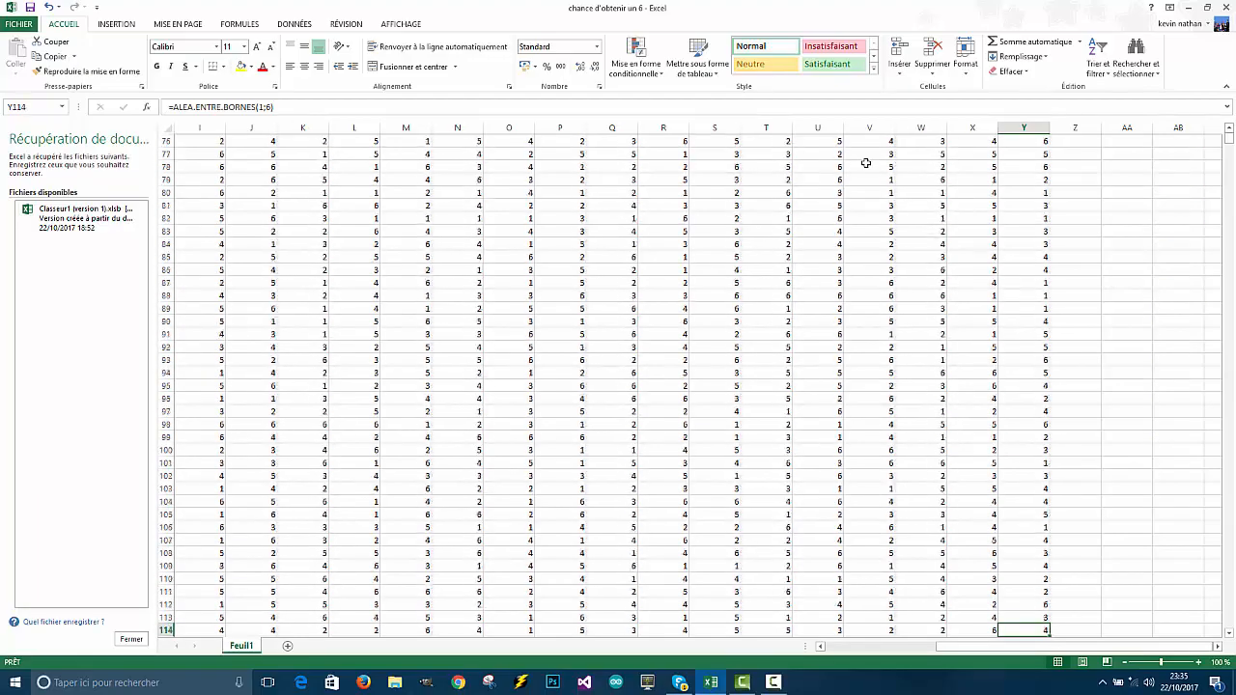
{"action": "key", "text": "Down"}
{"action": "key", "text": "Down"}
{"action": "key", "text": "Down"}
{"action": "key", "text": "Down"}
{"action": "key", "text": "Down"}
{"action": "key", "text": "Down"}
{"action": "key", "text": "Down"}
{"action": "key", "text": "Down"}
{"action": "key", "text": "Down"}
{"action": "key", "text": "Down"}
{"action": "key", "text": "Down"}
{"action": "key", "text": "Down"}
{"action": "key", "text": "Down"}
{"action": "key", "text": "Down"}
{"action": "key", "text": "Down"}
{"action": "key", "text": "Down"}
{"action": "key", "text": "Down"}
{"action": "key", "text": "Down"}
{"action": "key", "text": "Down"}
{"action": "key", "text": "Down"}
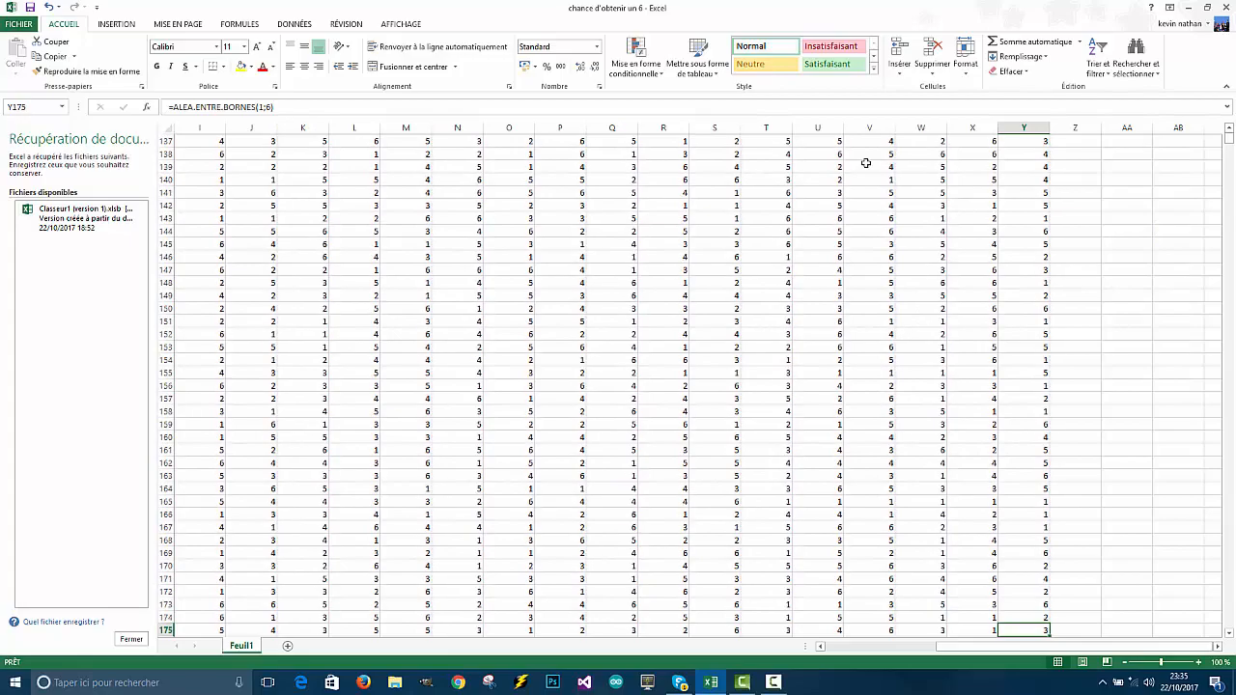
{"action": "key", "text": "Down"}
{"action": "key", "text": "Down"}
{"action": "key", "text": "Down"}
{"action": "key", "text": "Down"}
{"action": "key", "text": "Down"}
{"action": "key", "text": "Down"}
{"action": "key", "text": "Down"}
{"action": "key", "text": "Down"}
{"action": "key", "text": "Down"}
{"action": "key", "text": "Down"}
{"action": "key", "text": "Down"}
{"action": "key", "text": "Down"}
{"action": "key", "text": "Down"}
{"action": "key", "text": "Down"}
{"action": "key", "text": "Down"}
{"action": "key", "text": "Down"}
{"action": "key", "text": "Down"}
{"action": "key", "text": "Down"}
{"action": "key", "text": "Down"}
{"action": "key", "text": "Down"}
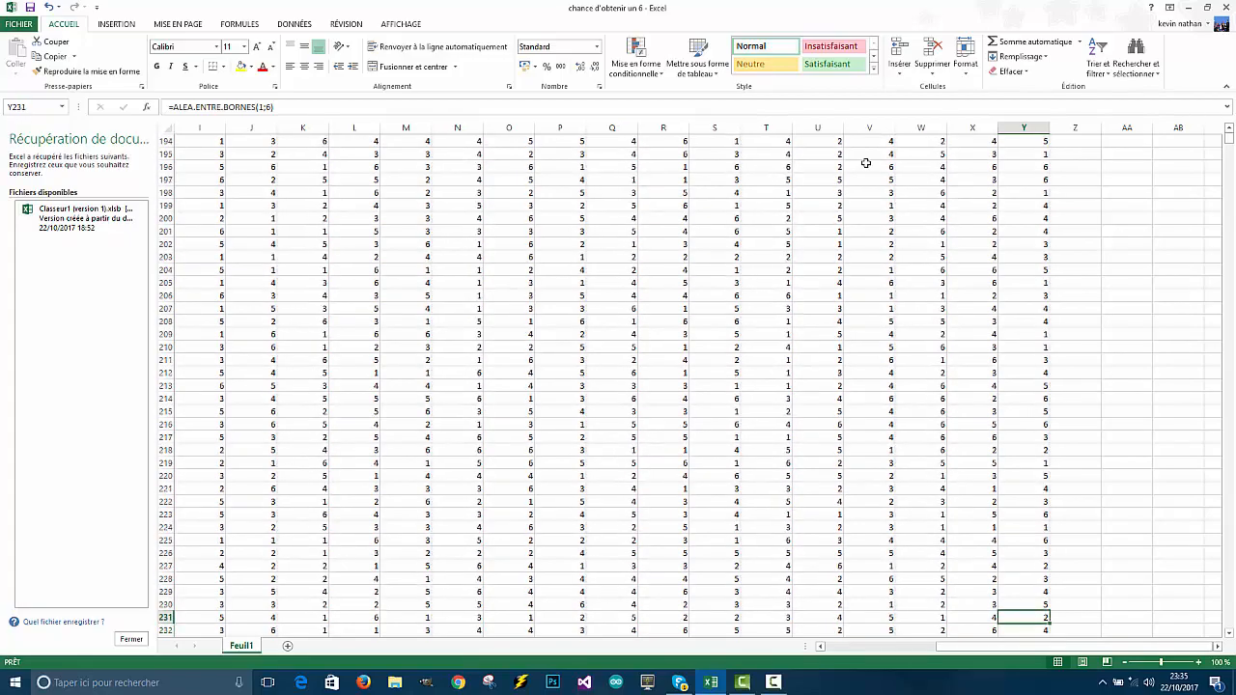
Step: Examine the random dice rolls up column Y, from row 231 back to row 1
{"action": "key", "text": "Up"}
{"action": "key", "text": "Up"}
{"action": "key", "text": "Up"}
{"action": "key", "text": "Up"}
{"action": "key", "text": "Up"}
{"action": "key", "text": "Up"}
{"action": "key", "text": "Up"}
{"action": "key", "text": "Up"}
{"action": "key", "text": "Up"}
{"action": "key", "text": "Up"}
{"action": "key", "text": "Up"}
{"action": "key", "text": "Up"}
{"action": "key", "text": "Up"}
{"action": "key", "text": "Up"}
{"action": "key", "text": "Up"}
{"action": "key", "text": "Up"}
{"action": "key", "text": "Up"}
{"action": "key", "text": "Up"}
{"action": "key", "text": "Up"}
{"action": "key", "text": "Up"}
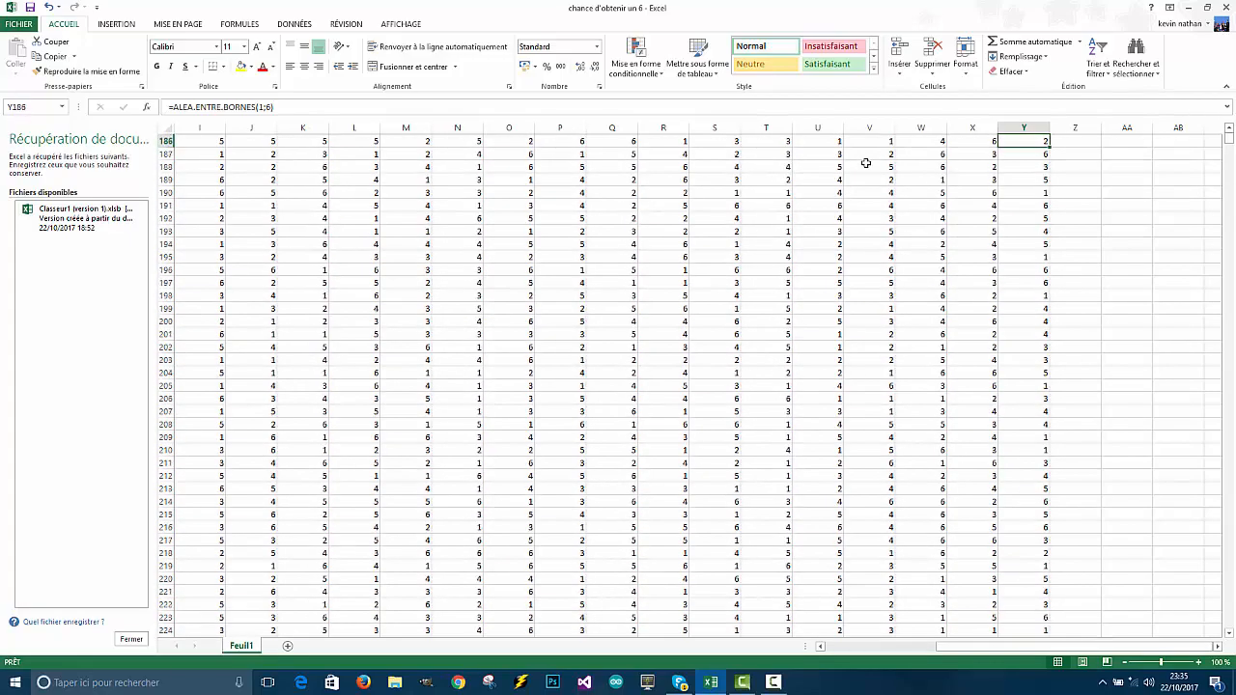
{"action": "key", "text": "Up"}
{"action": "key", "text": "Up"}
{"action": "key", "text": "Up"}
{"action": "key", "text": "Up"}
{"action": "key", "text": "Up"}
{"action": "key", "text": "Up"}
{"action": "key", "text": "Up"}
{"action": "key", "text": "Up"}
{"action": "key", "text": "Up"}
{"action": "key", "text": "Up"}
{"action": "key", "text": "Up"}
{"action": "key", "text": "Up"}
{"action": "key", "text": "Up"}
{"action": "key", "text": "Up"}
{"action": "key", "text": "Up"}
{"action": "key", "text": "Up"}
{"action": "key", "text": "Up"}
{"action": "key", "text": "Up"}
{"action": "key", "text": "Up"}
{"action": "key", "text": "Up"}
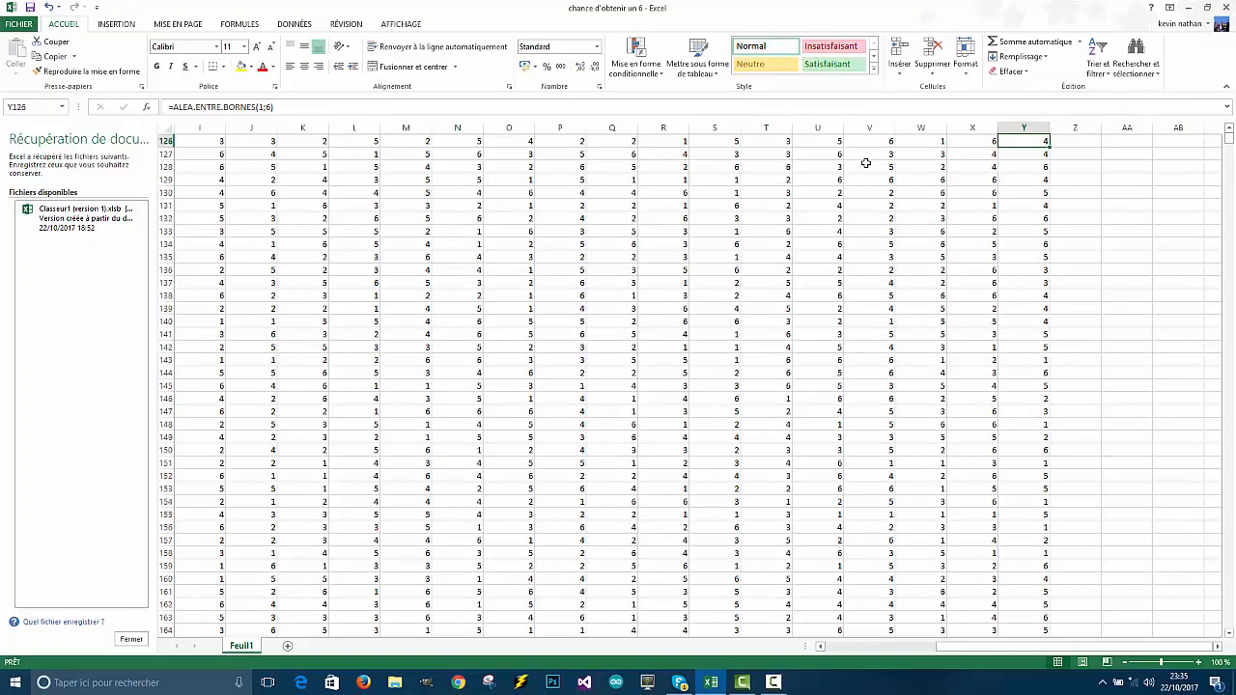
{"action": "key", "text": "Up"}
{"action": "key", "text": "Up"}
{"action": "key", "text": "Up"}
{"action": "key", "text": "Up"}
{"action": "key", "text": "Up"}
{"action": "key", "text": "Up"}
{"action": "key", "text": "Up"}
{"action": "key", "text": "Up"}
{"action": "key", "text": "Up"}
{"action": "key", "text": "Up"}
{"action": "key", "text": "Up"}
{"action": "key", "text": "Up"}
{"action": "key", "text": "Up"}
{"action": "key", "text": "Up"}
{"action": "key", "text": "Up"}
{"action": "key", "text": "Up"}
{"action": "key", "text": "Up"}
{"action": "key", "text": "Up"}
{"action": "key", "text": "Up"}
{"action": "key", "text": "Up"}
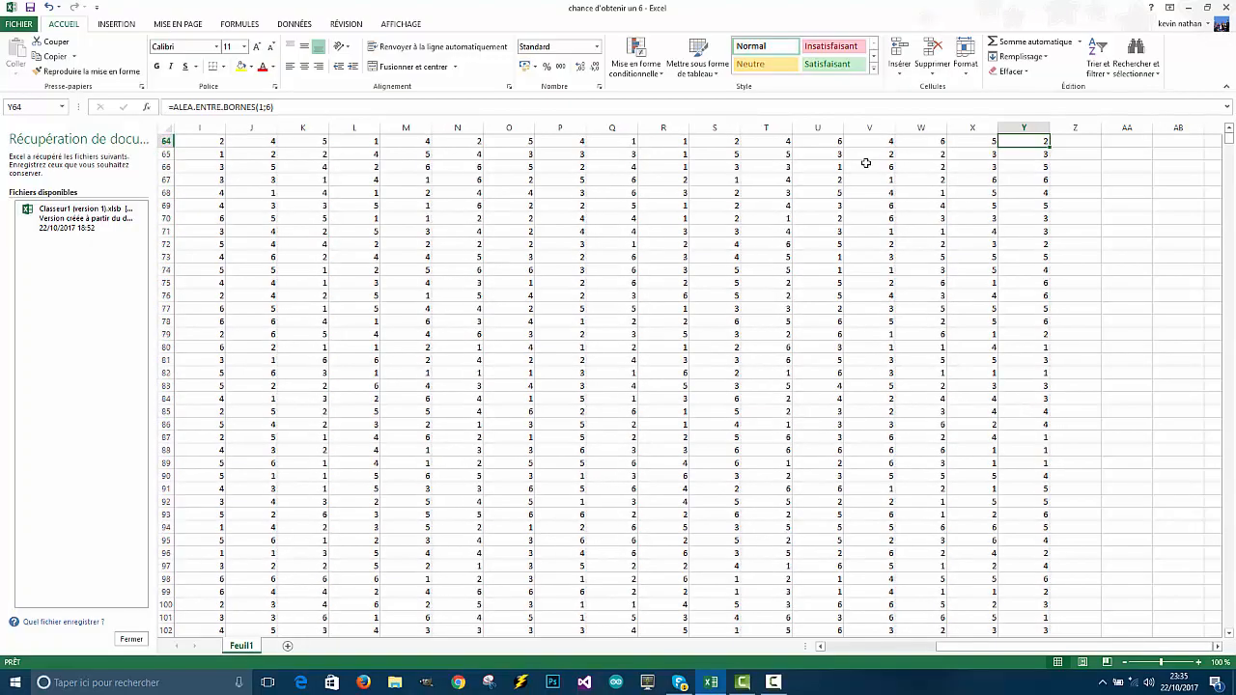
{"action": "key", "text": "Up"}
{"action": "key", "text": "Up"}
{"action": "key", "text": "Up"}
{"action": "key", "text": "Up"}
{"action": "key", "text": "Up"}
{"action": "key", "text": "Up"}
{"action": "key", "text": "Up"}
{"action": "key", "text": "Up"}
{"action": "key", "text": "Up"}
{"action": "key", "text": "Up"}
{"action": "key", "text": "Up"}
{"action": "key", "text": "Up"}
{"action": "key", "text": "Up"}
{"action": "key", "text": "Up"}
{"action": "key", "text": "Up"}
{"action": "key", "text": "Up"}
{"action": "key", "text": "Up"}
{"action": "key", "text": "Up"}
{"action": "key", "text": "Up"}
{"action": "key", "text": "Up"}
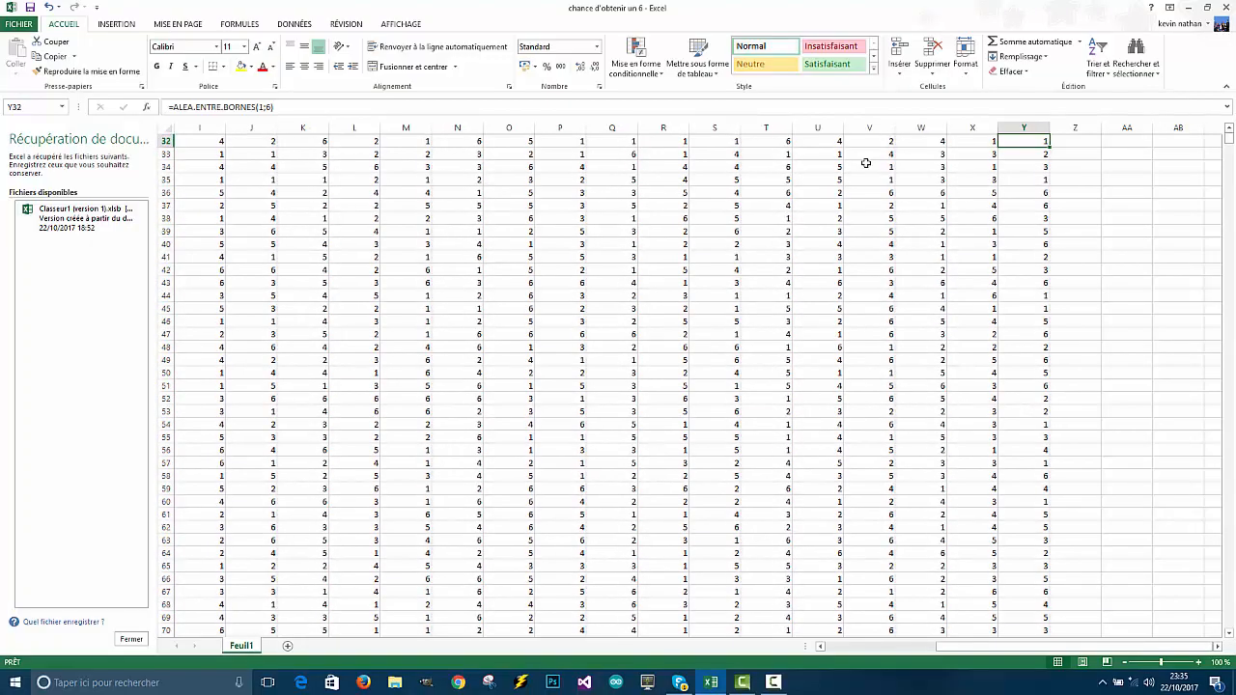
{"action": "key", "text": "Up"}
{"action": "key", "text": "Up"}
{"action": "key", "text": "Up"}
{"action": "key", "text": "Up"}
{"action": "key", "text": "Up"}
{"action": "key", "text": "Up"}
{"action": "key", "text": "Up"}
{"action": "key", "text": "Up"}
{"action": "key", "text": "Up"}
{"action": "key", "text": "Up"}
{"action": "key", "text": "Up"}
{"action": "key", "text": "Up"}
{"action": "key", "text": "Up"}
{"action": "key", "text": "Up"}
{"action": "key", "text": "Up"}
{"action": "key", "text": "Up"}
{"action": "key", "text": "Up"}
{"action": "key", "text": "Up"}
{"action": "key", "text": "Up"}
{"action": "key", "text": "Up"}
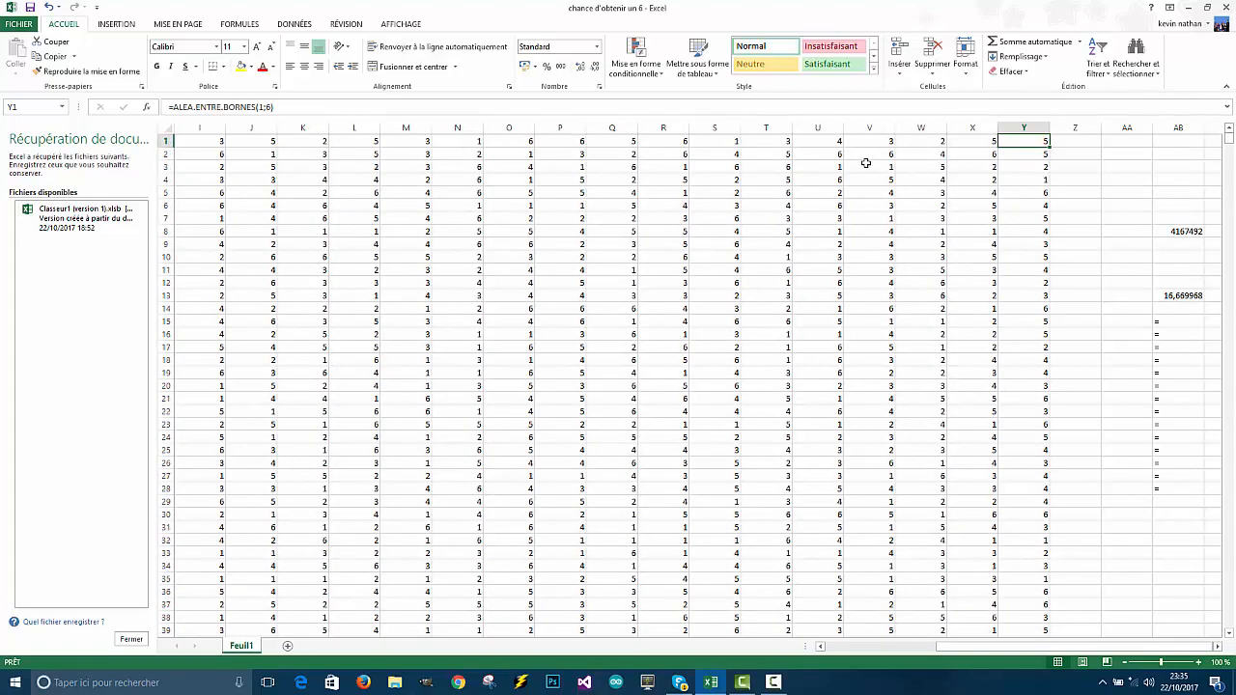
Step: Examine the NB.SI formula in cell AB8 that counts the sixes across the whole dice table
{"action": "key", "text": "Right"}
{"action": "key", "text": "Right"}
{"action": "key", "text": "Right"}
{"action": "key", "text": "Right"}
{"action": "key", "text": "Left"}
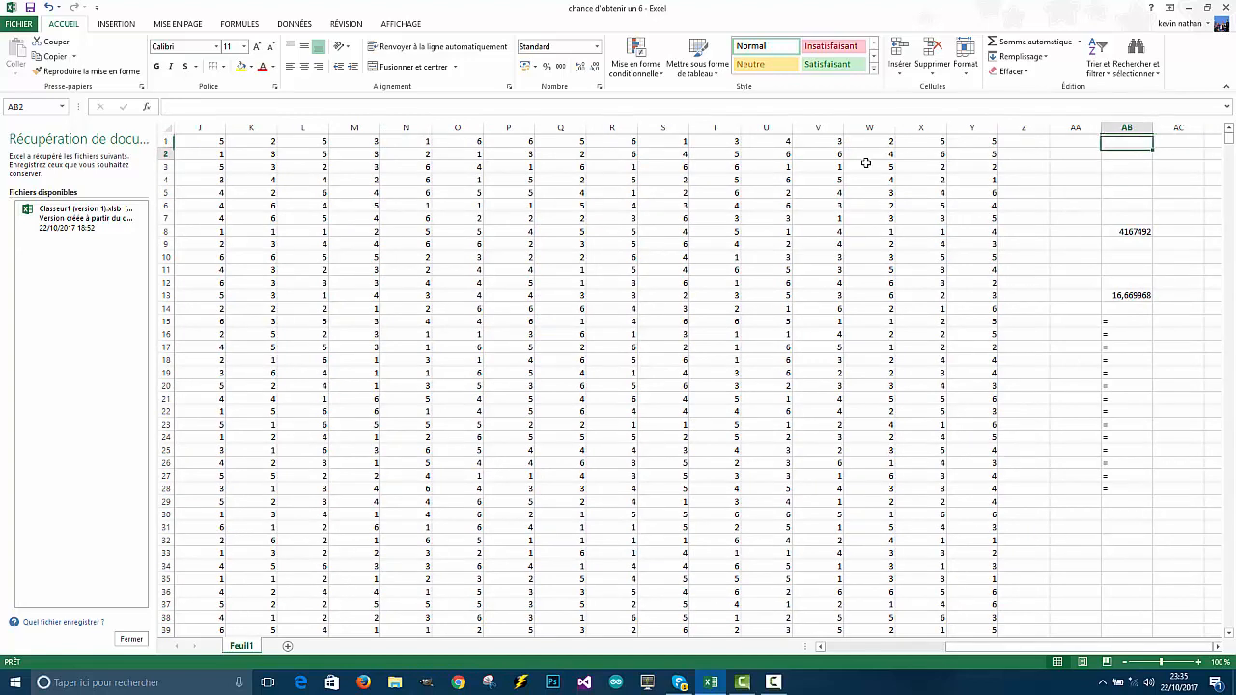
{"action": "key", "text": "Down"}
{"action": "key", "text": "Down"}
{"action": "key", "text": "Down"}
{"action": "key", "text": "Down"}
{"action": "key", "text": "Down"}
{"action": "key", "text": "Down"}
{"action": "key", "text": "Down"}
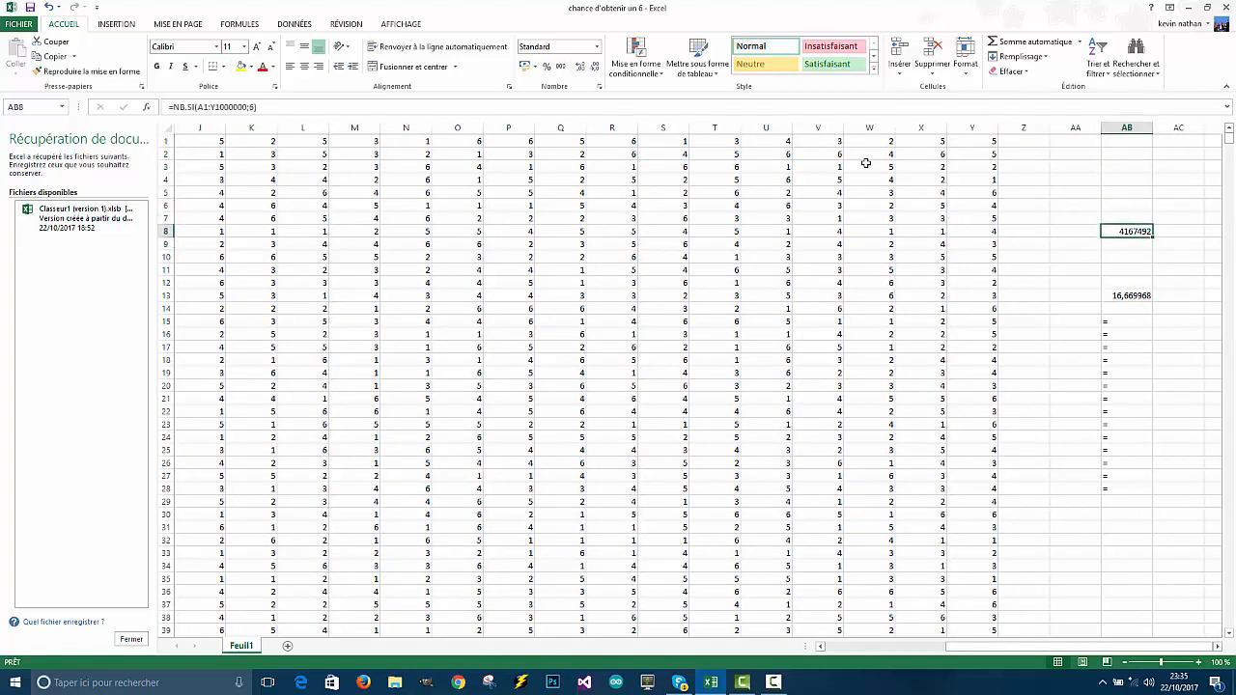
Step: Examine the formula in cell AB13 that converts the count of sixes into a percentage of all rolls
{"action": "key", "text": "Down"}
{"action": "key", "text": "Down"}
{"action": "key", "text": "Down"}
{"action": "key", "text": "Down"}
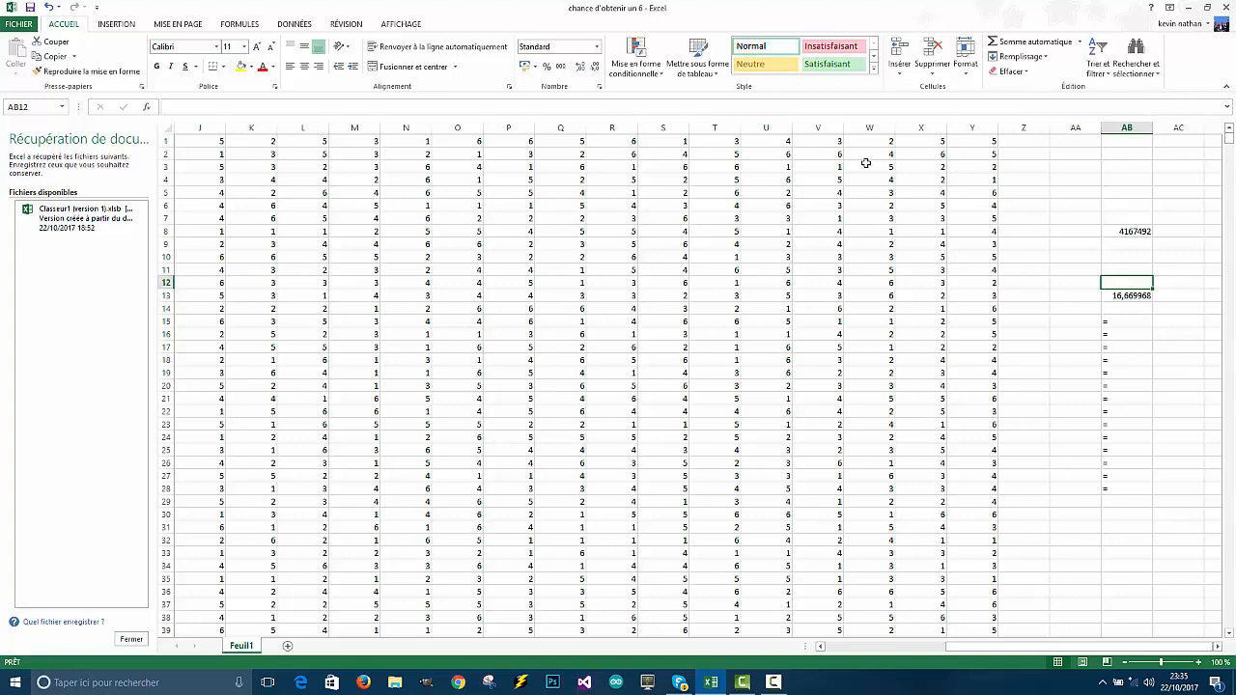
{"action": "key", "text": "Down"}
{"action": "key", "text": "Down"}
{"action": "key", "text": "Up"}
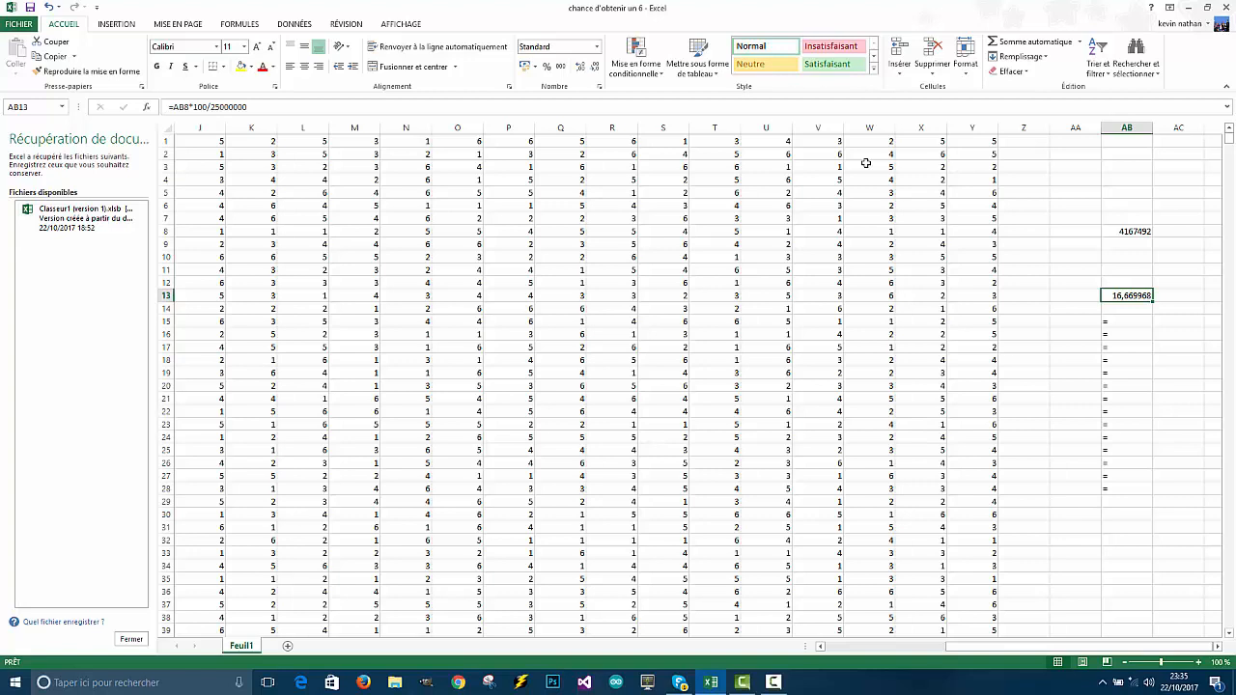
Step: Clear the "=" entries from cells AB15 and AB16 one at a time, re-rolling all the dice with each edit
{"action": "key", "text": "Down"}
{"action": "key", "text": "Down"}
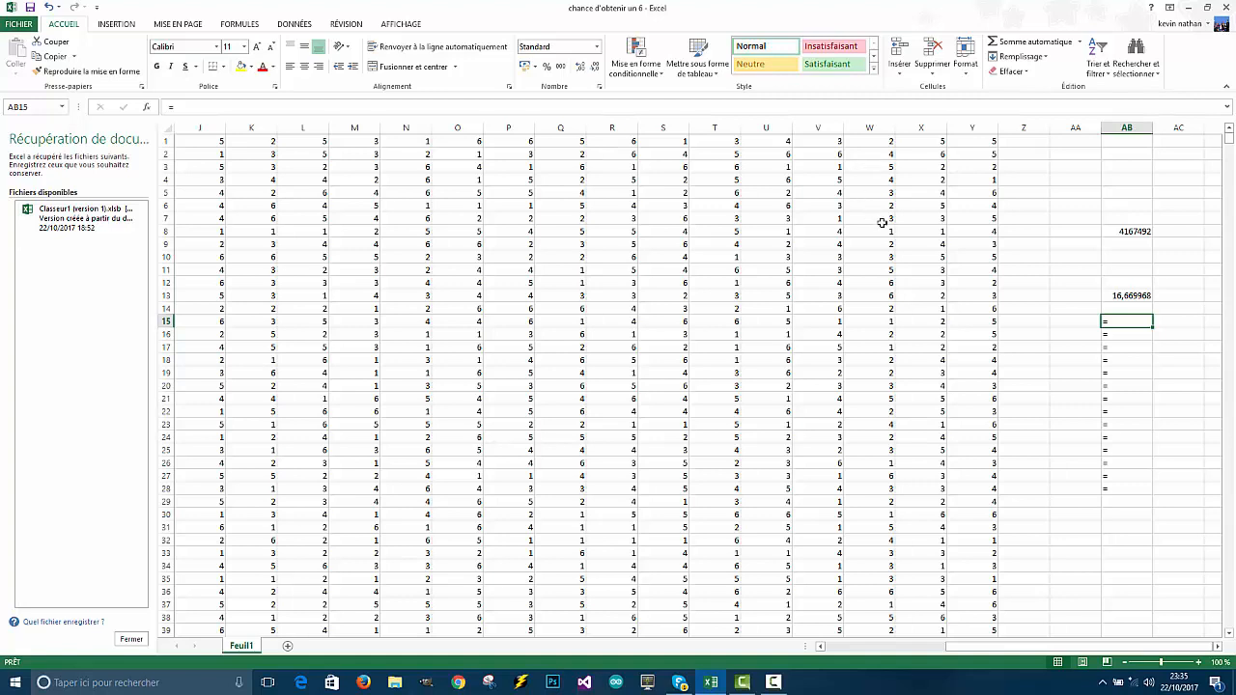
{"action": "double_click", "coordinate": [1115, 322]}
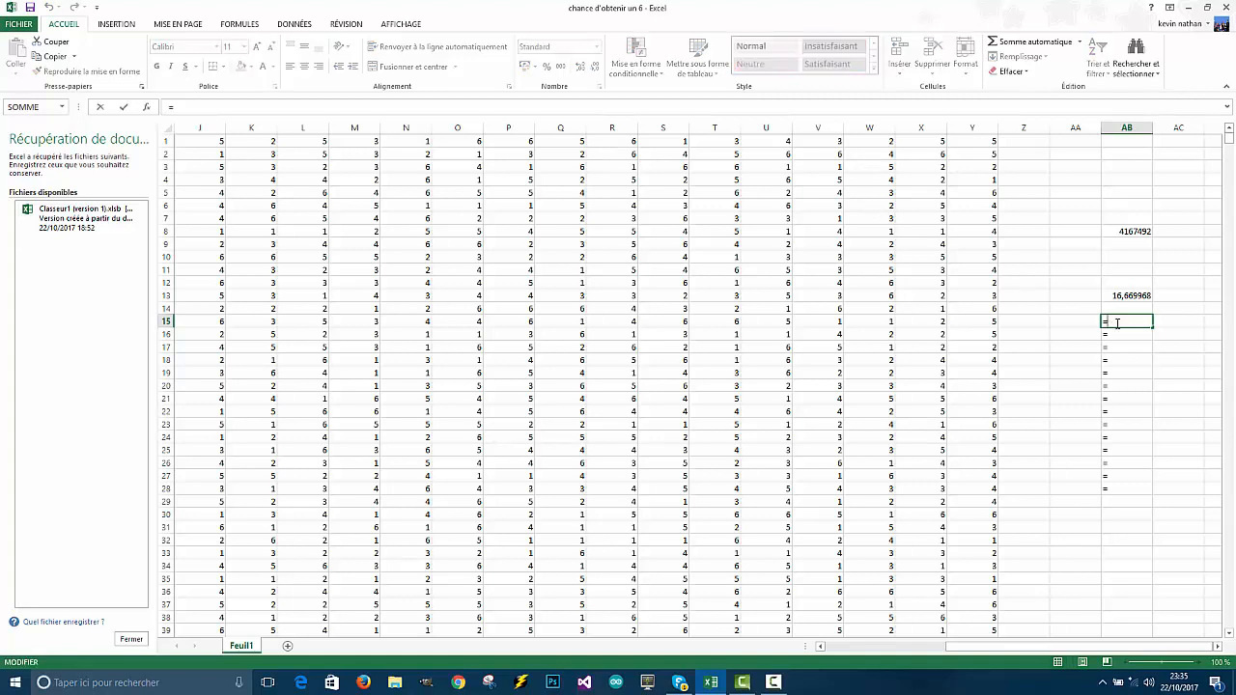
{"action": "key", "text": "BackSpace"}
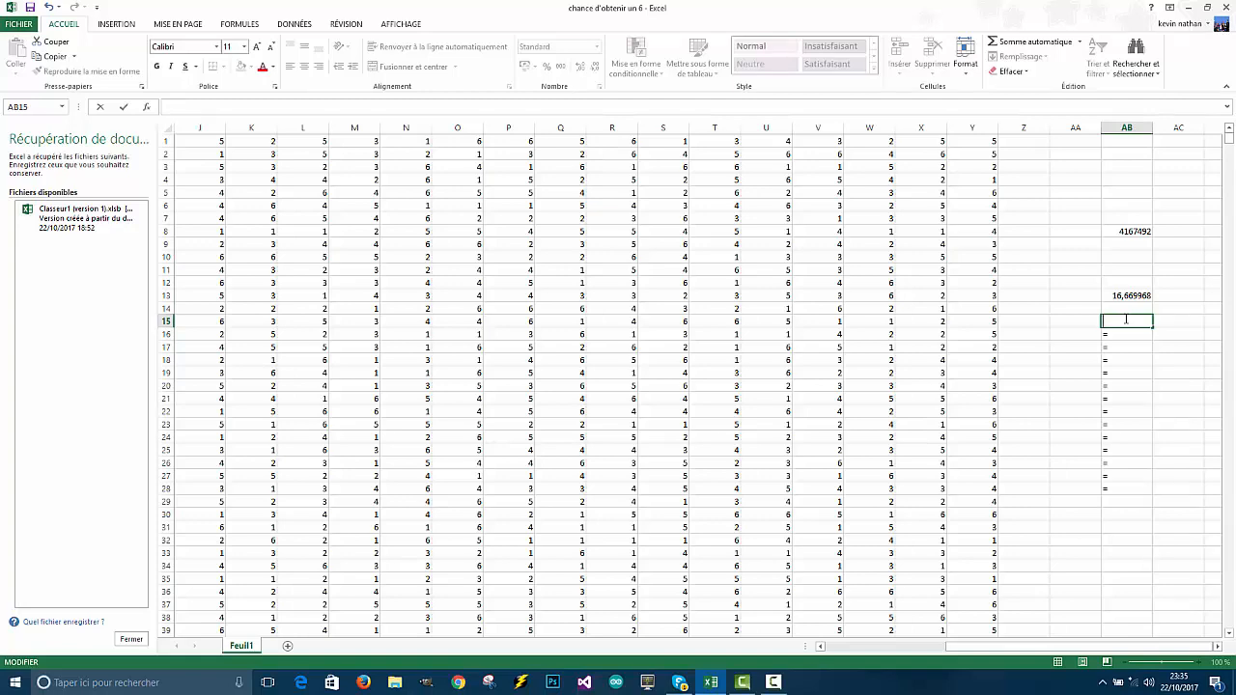
{"action": "key", "text": "Return"}
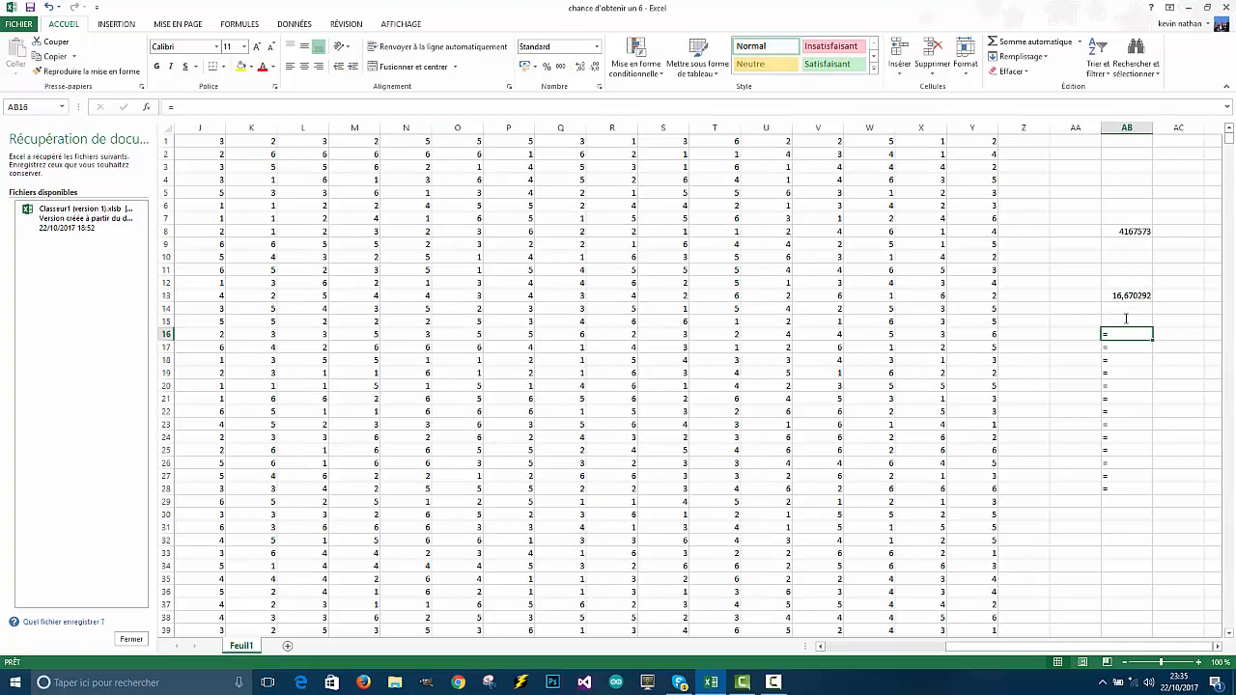
{"action": "double_click", "coordinate": [1123, 333]}
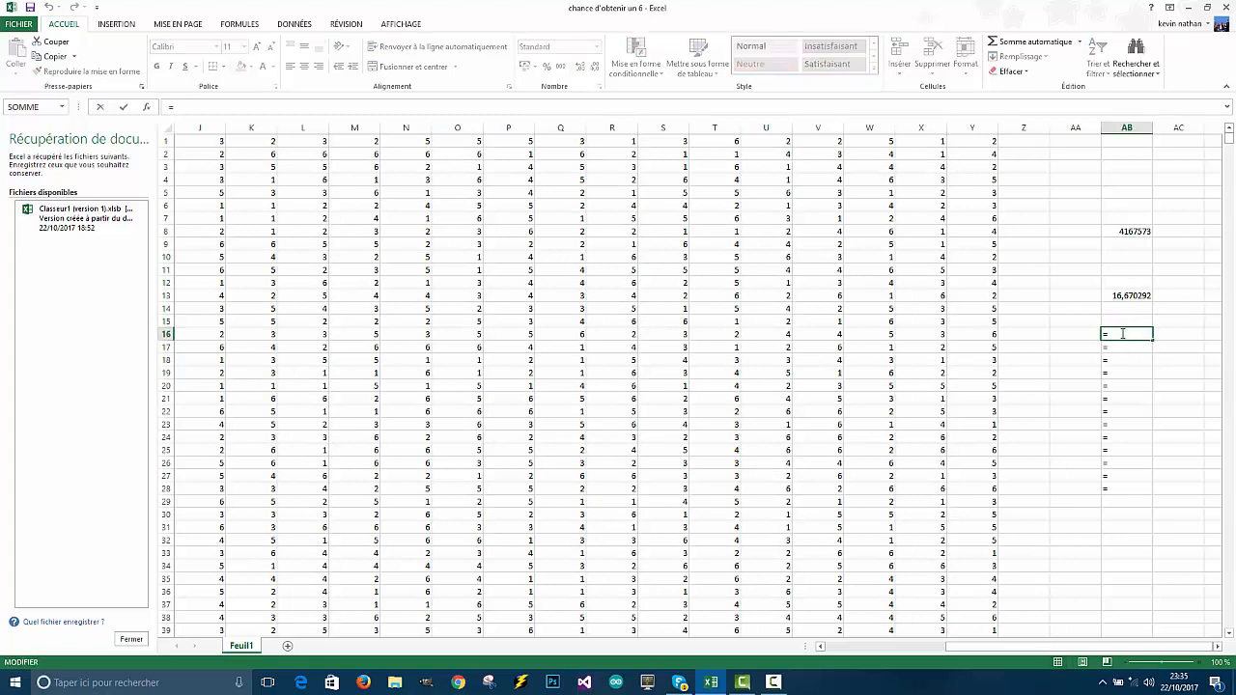
{"action": "key", "text": "BackSpace"}
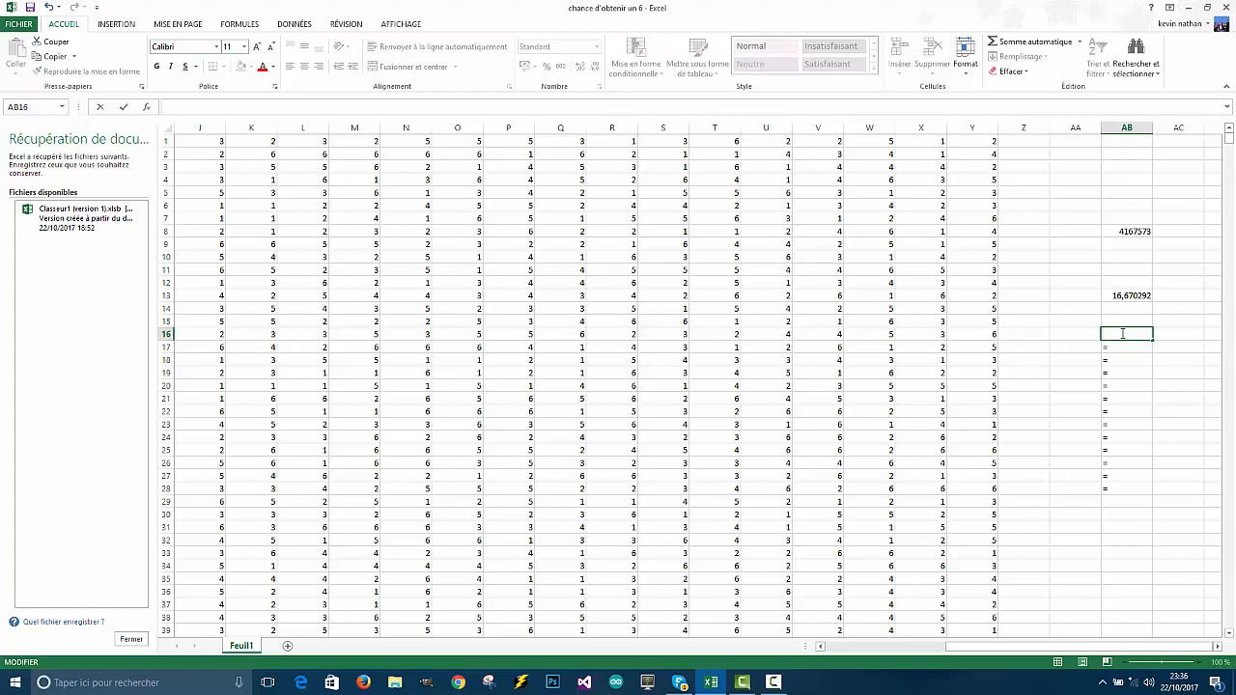
{"action": "key", "text": "Return"}
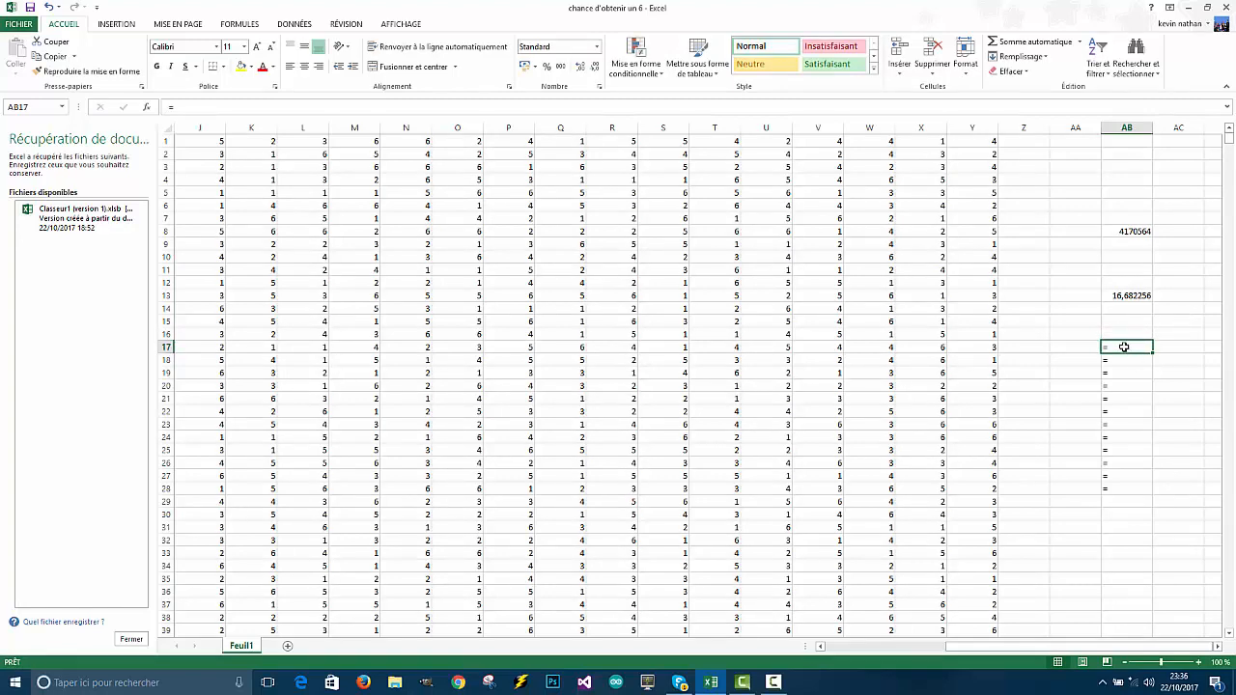
Step: Clear the "=" entries from cells AB17, AB18 and AB19 one by one to re-roll the dice three more times
{"action": "key", "text": "BackSpace"}
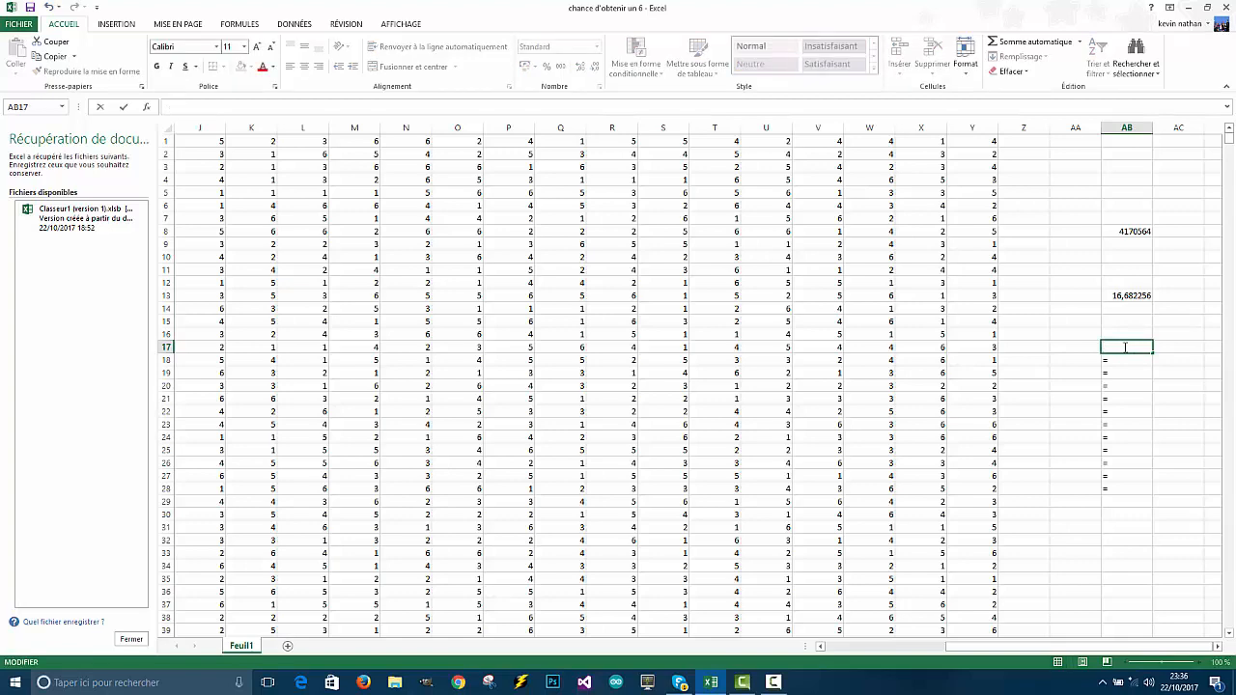
{"action": "key", "text": "Return"}
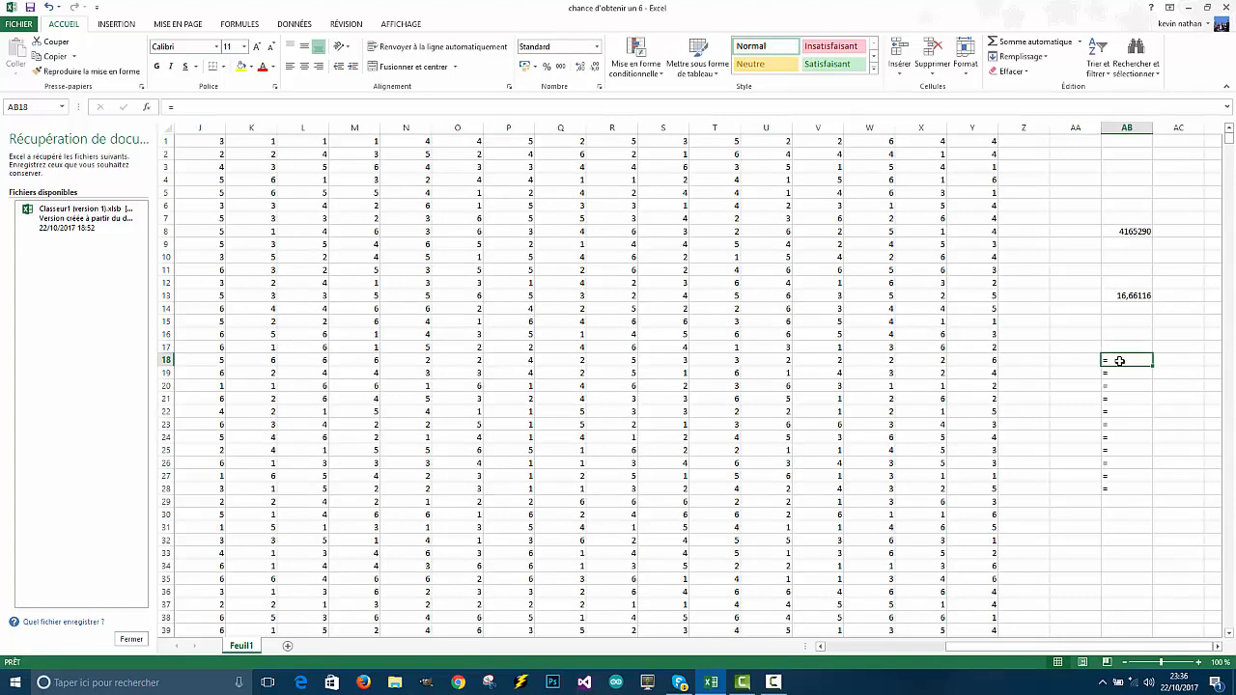
{"action": "double_click", "coordinate": [1120, 360]}
{"action": "key", "text": "BackSpace"}
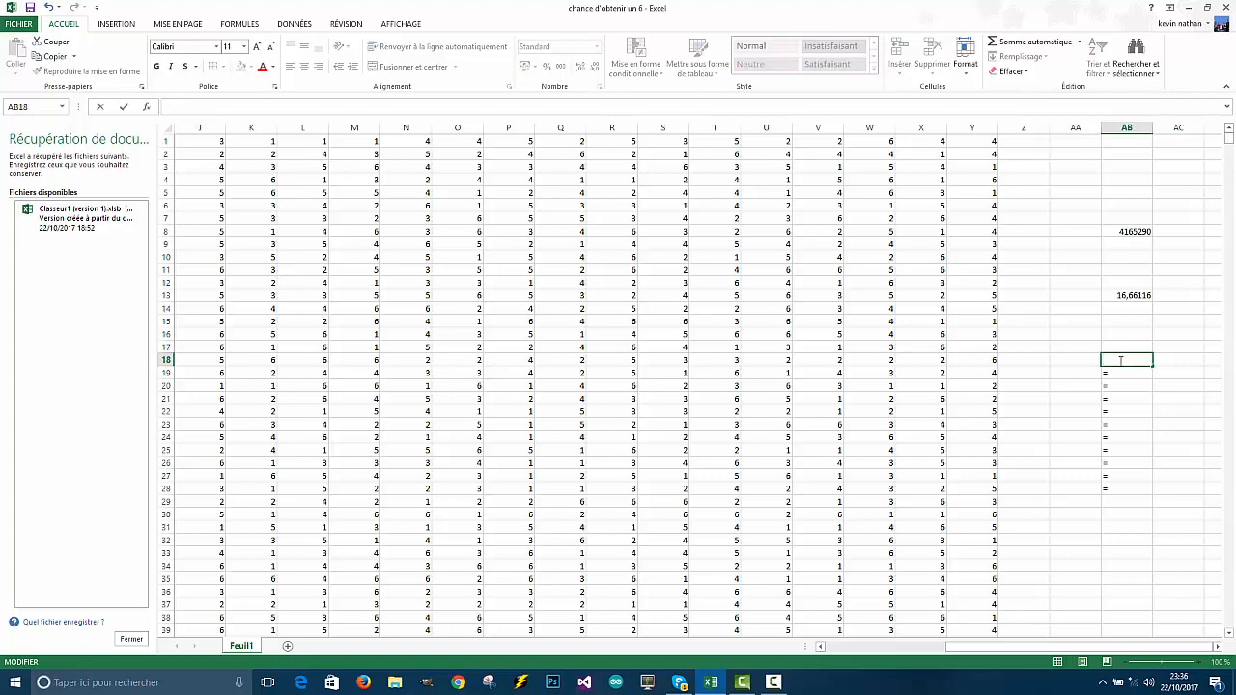
{"action": "key", "text": "Return"}
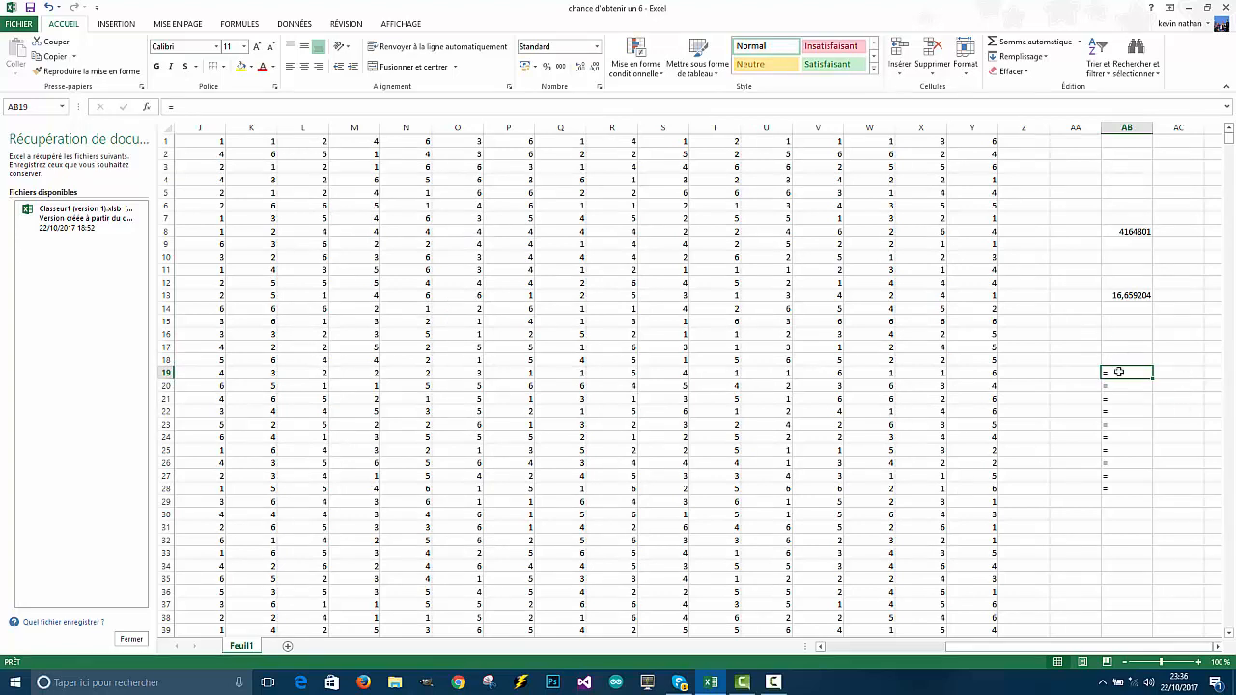
{"action": "key", "text": "BackSpace"}
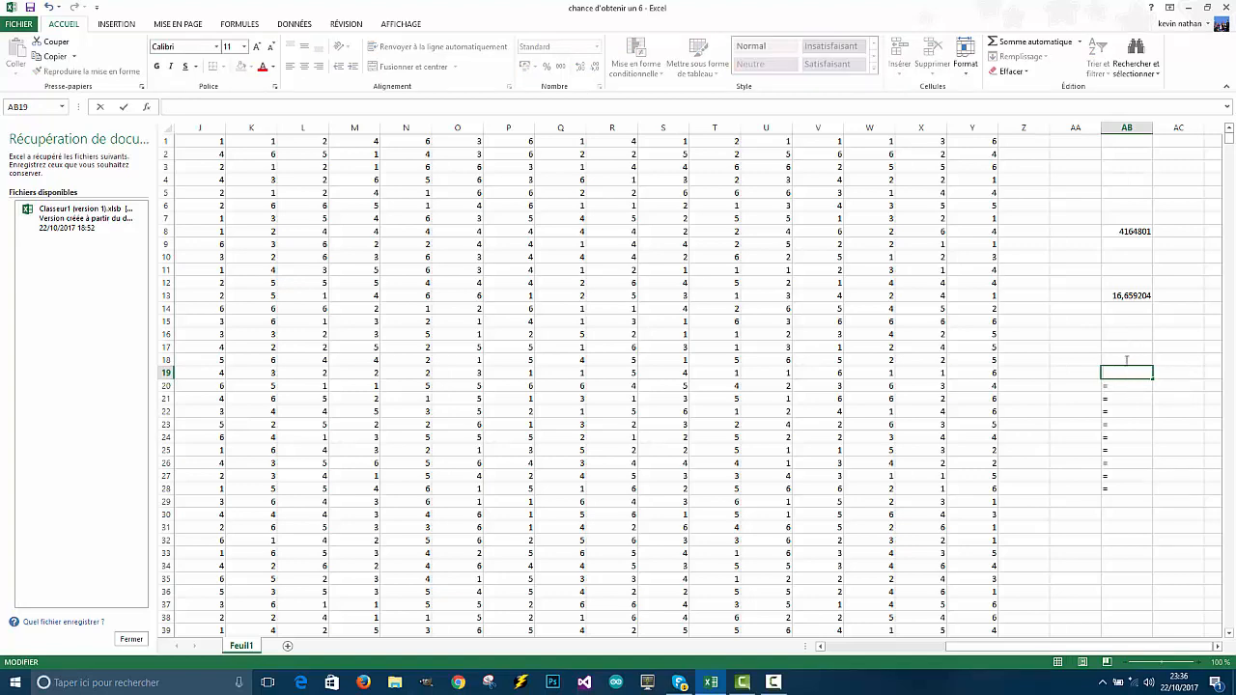
{"action": "key", "text": "Return"}
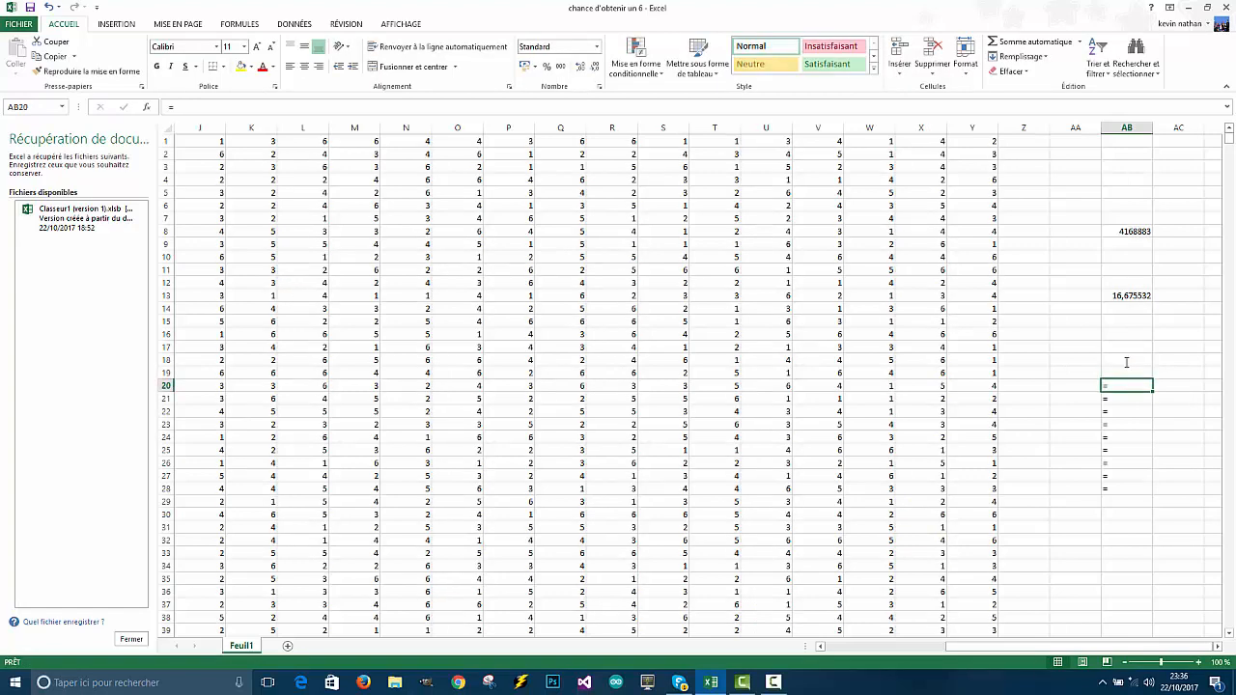
Step: Empty cells AB20, AB21 and AB22 of their "=" entries individually, recalculating the simulated rolls after each
{"action": "key", "text": "BackSpace"}
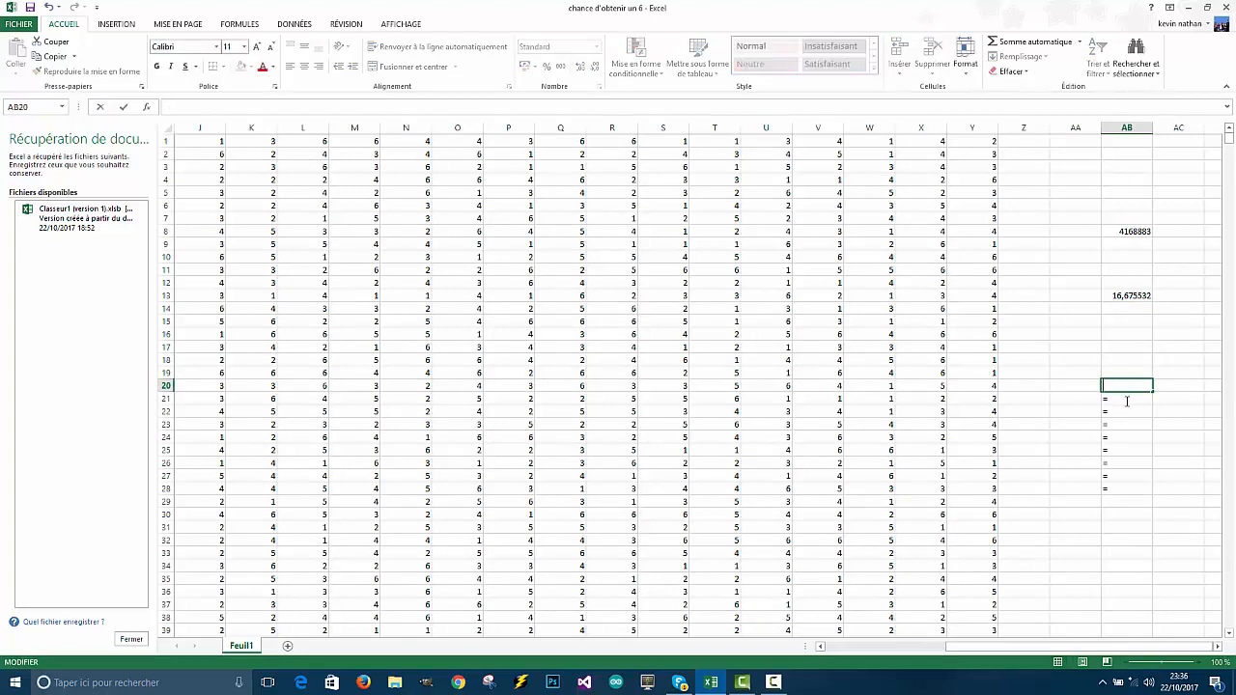
{"action": "key", "text": "Return"}
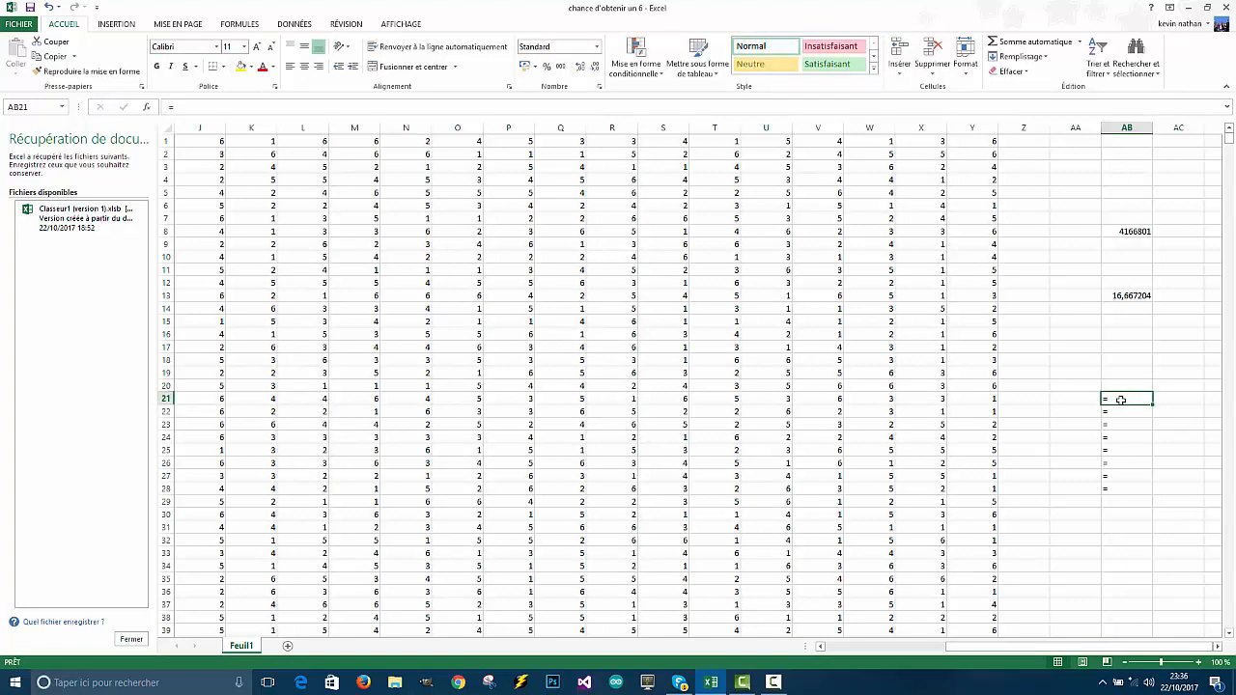
{"action": "key", "text": "BackSpace"}
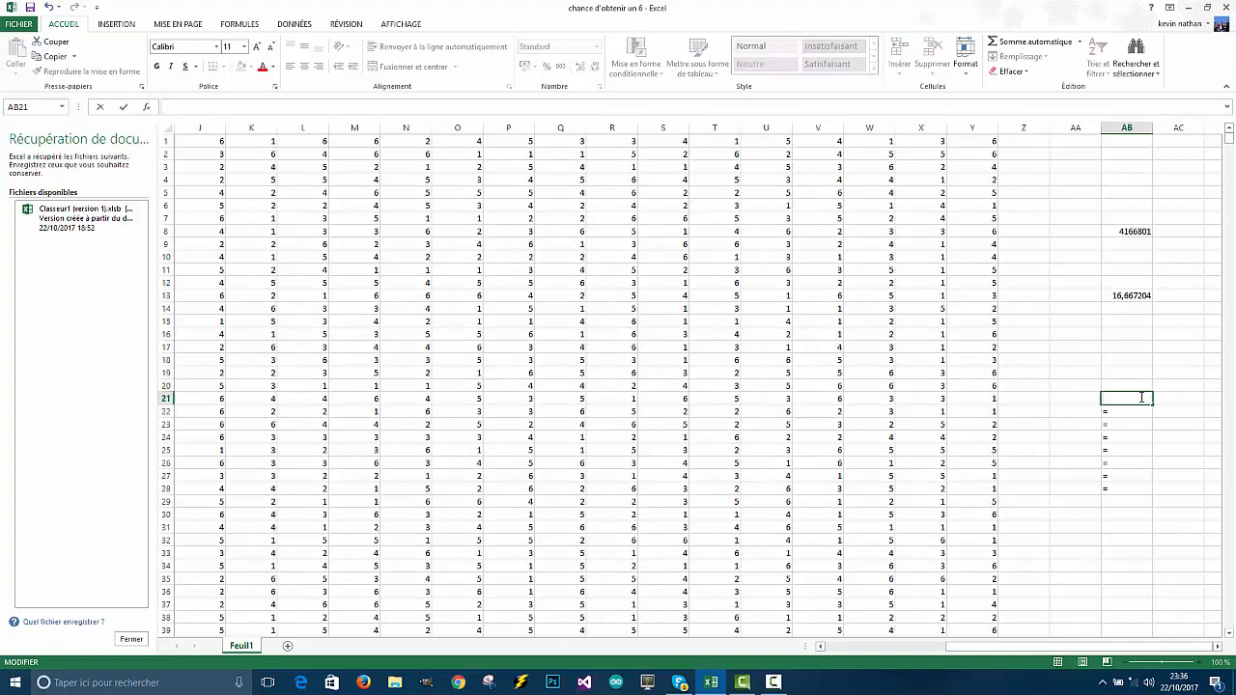
{"action": "key", "text": "Return"}
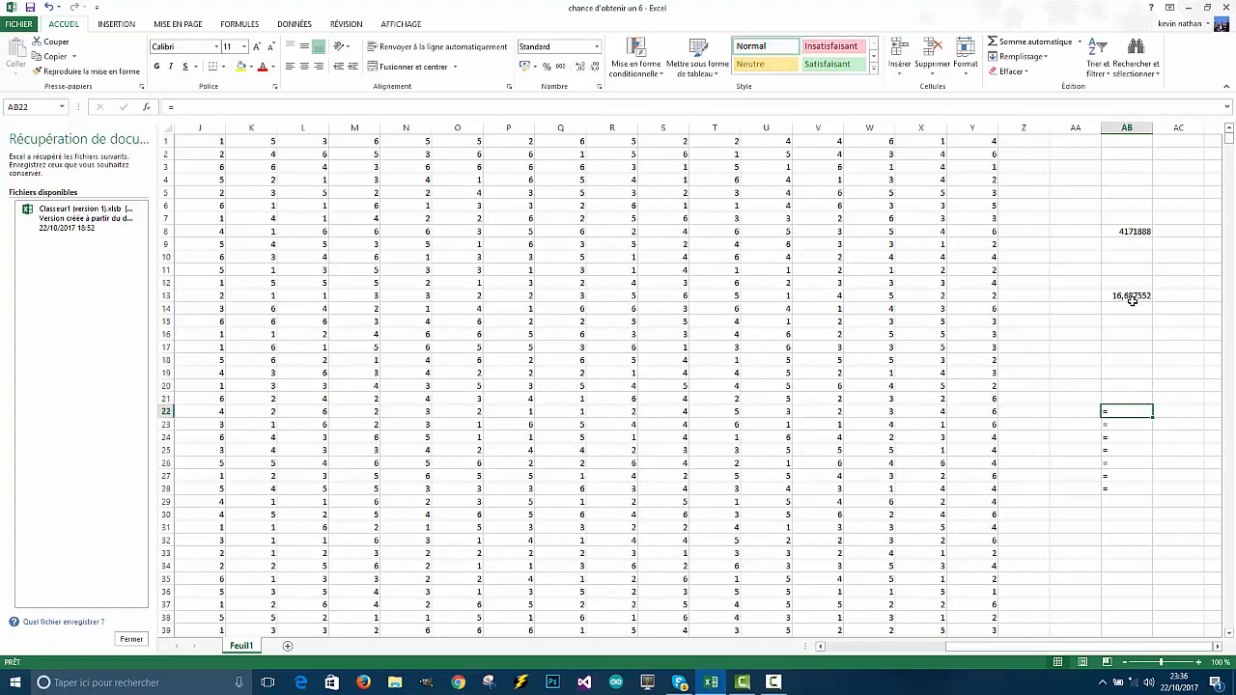
{"action": "key", "text": "BackSpace"}
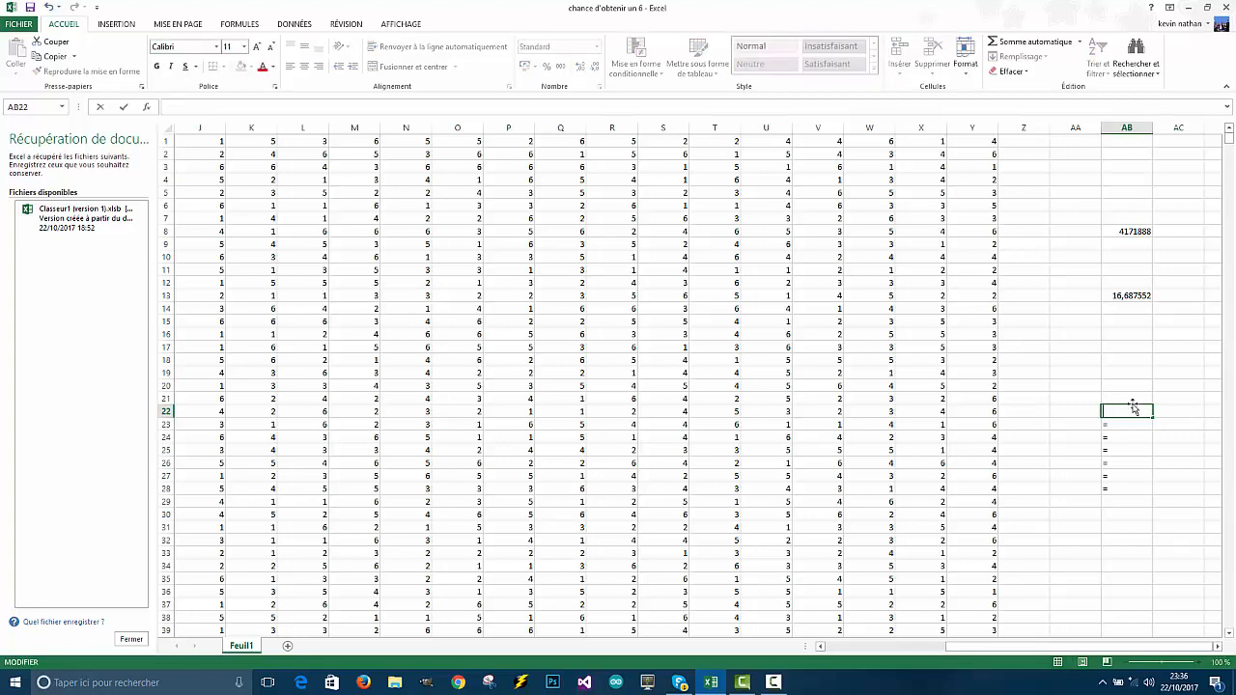
{"action": "key", "text": "Return"}
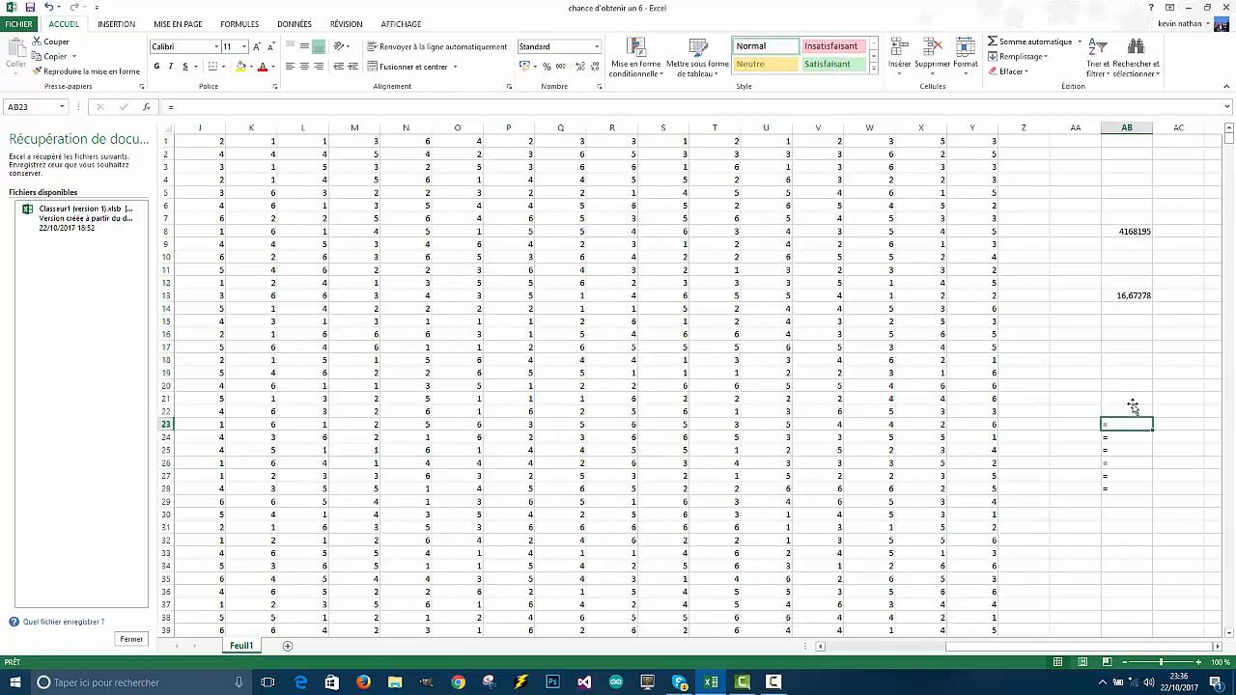
Step: Remove the "=" entries from cells AB23, AB24 and AB25 in turn, recalculating the dice rolls each time
{"action": "double_click", "coordinate": [1117, 423]}
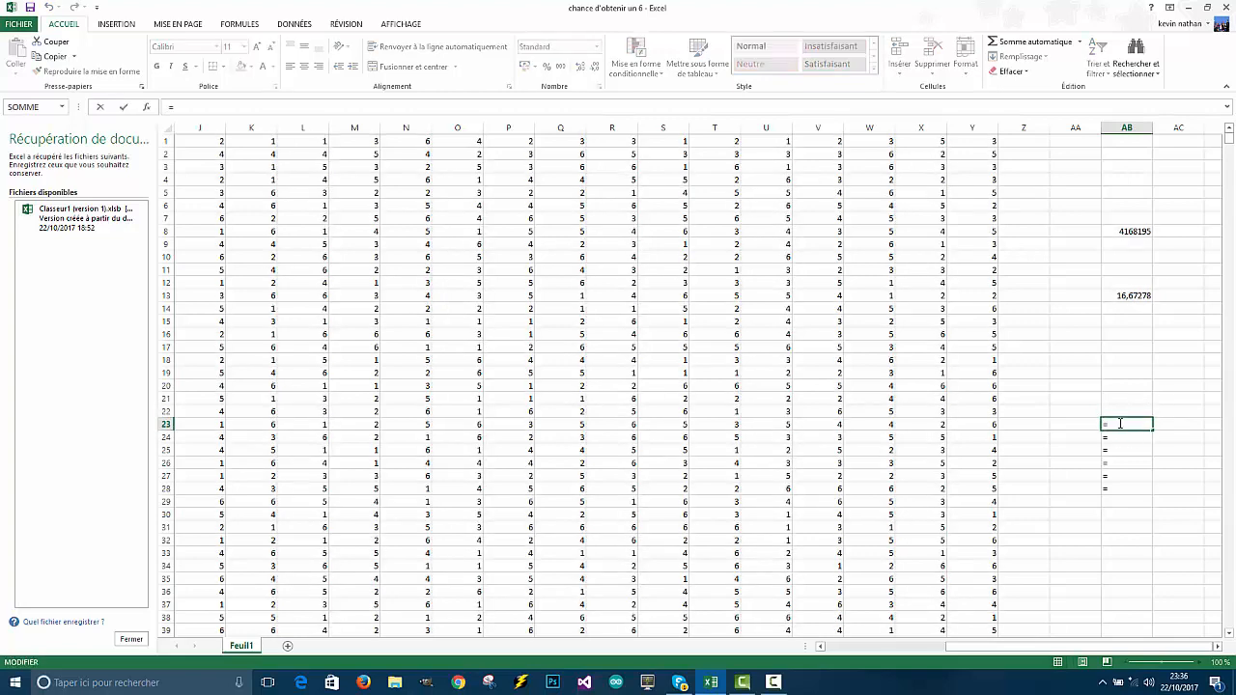
{"action": "key", "text": "BackSpace"}
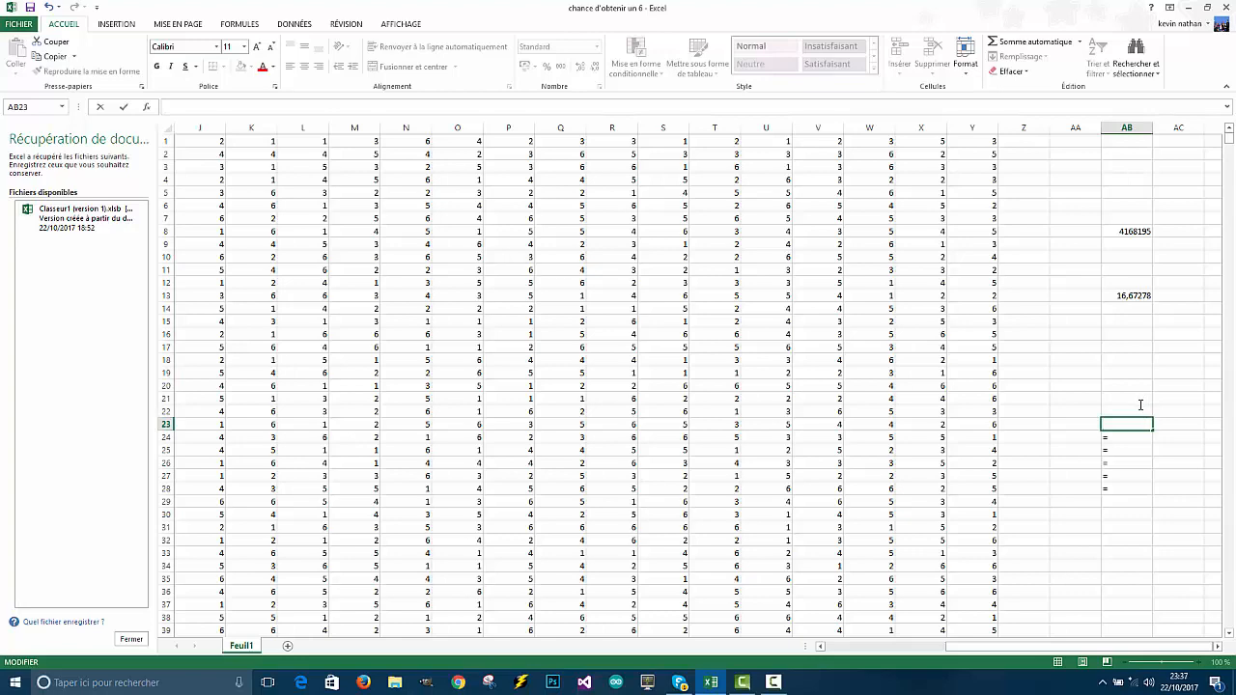
{"action": "key", "text": "Return"}
{"action": "double_click", "coordinate": [1126, 436]}
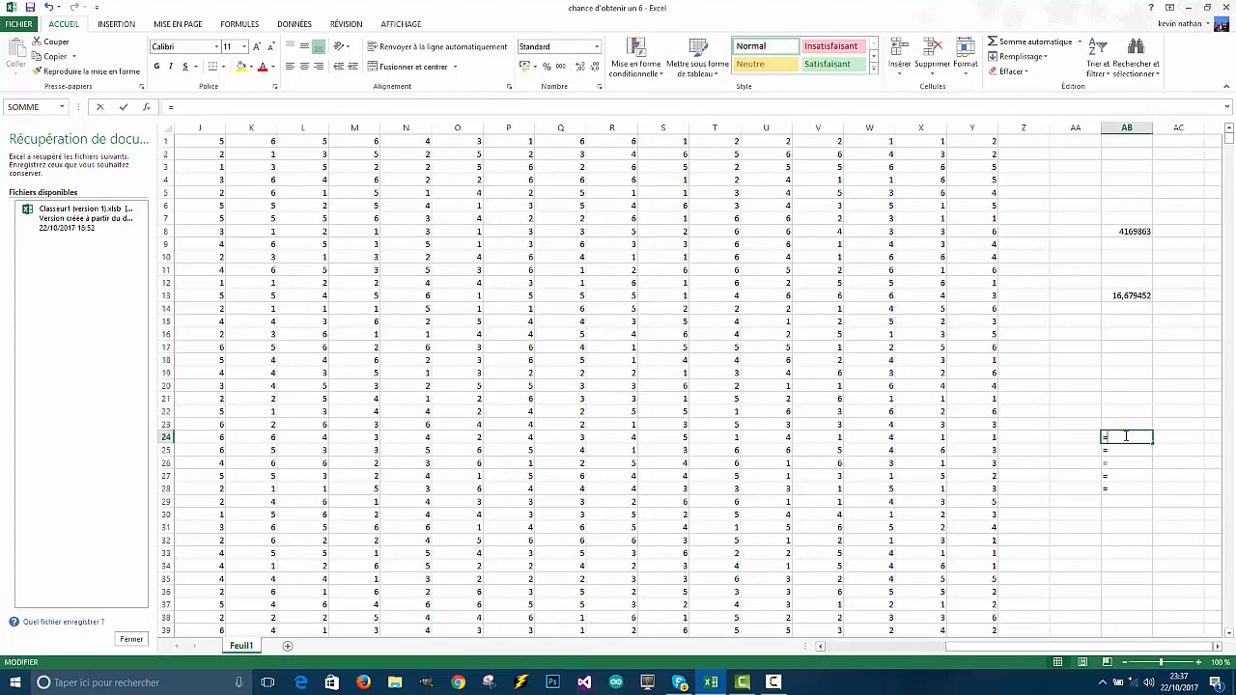
{"action": "key", "text": "BackSpace"}
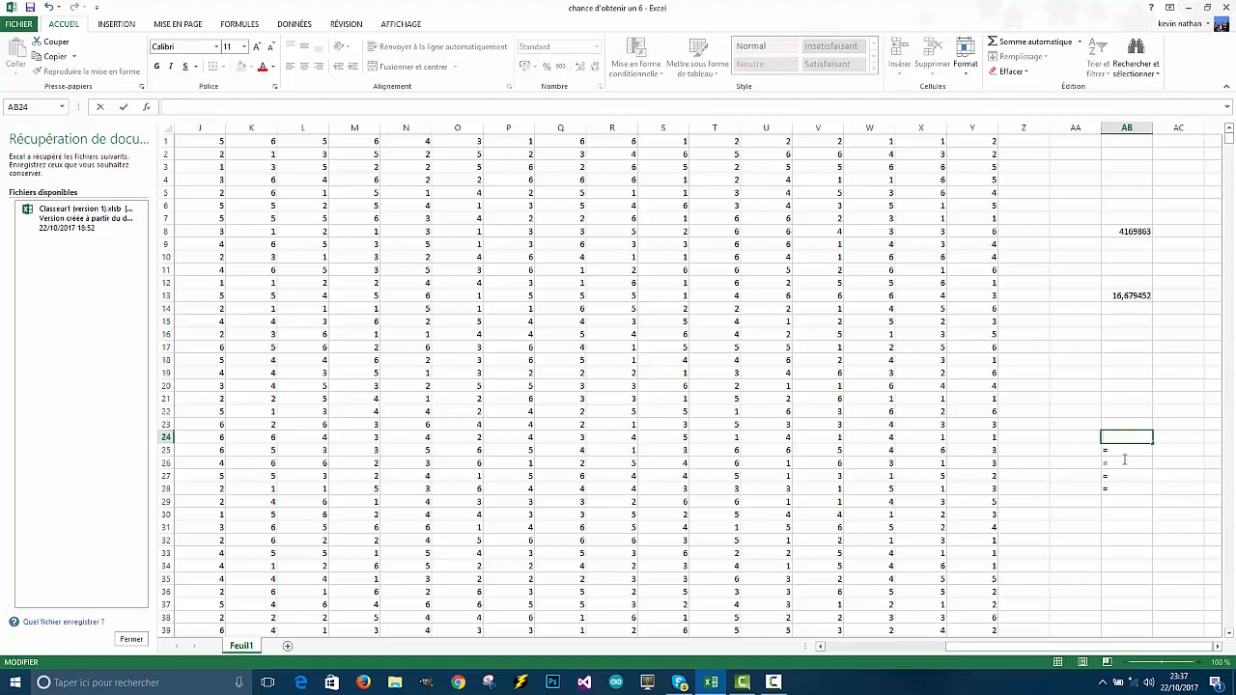
{"action": "key", "text": "Return"}
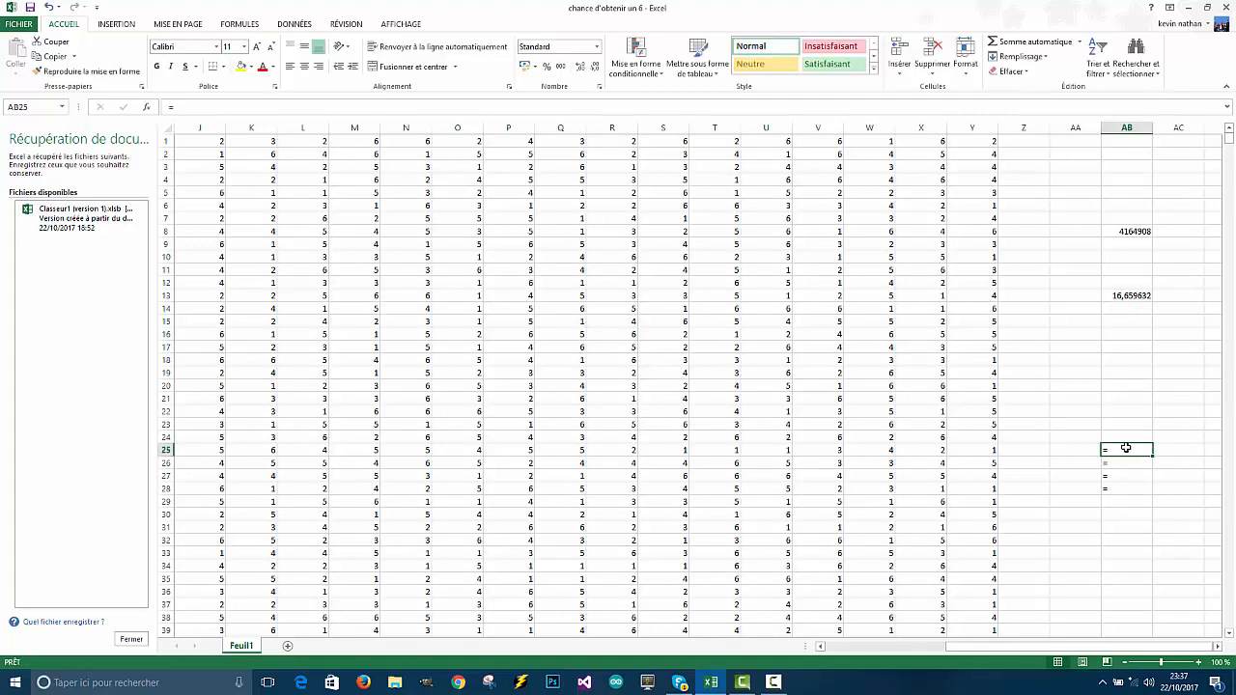
{"action": "key", "text": "BackSpace"}
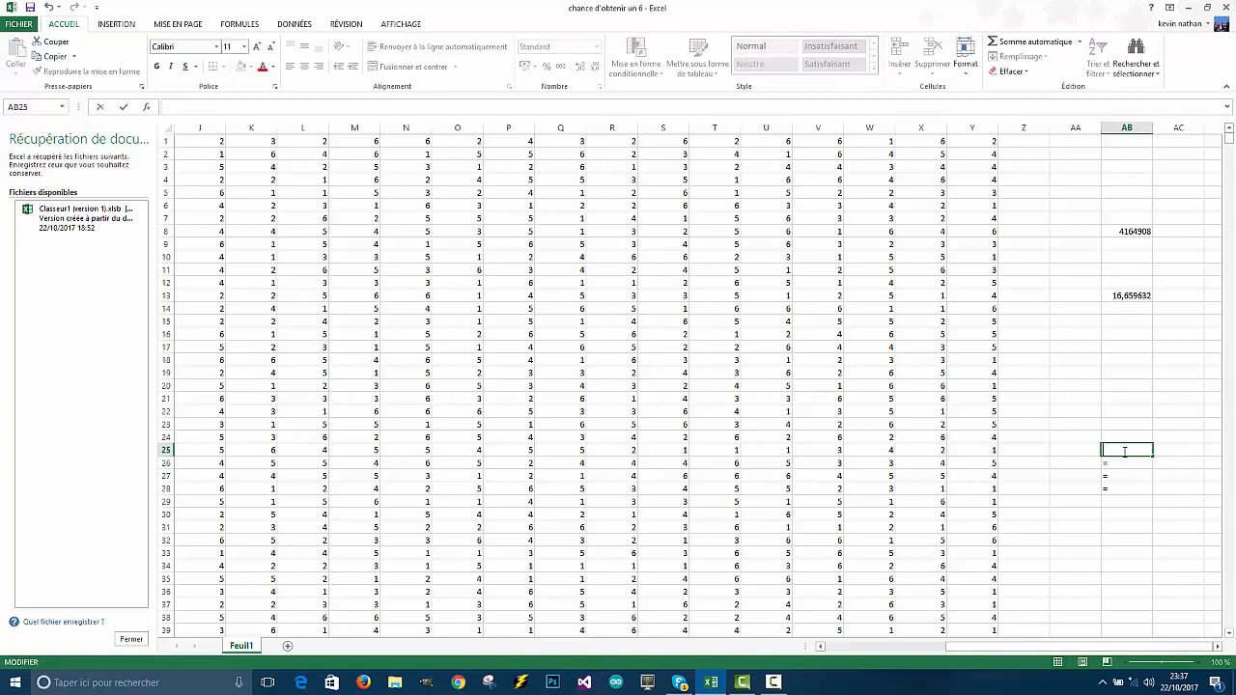
{"action": "key", "text": "Return"}
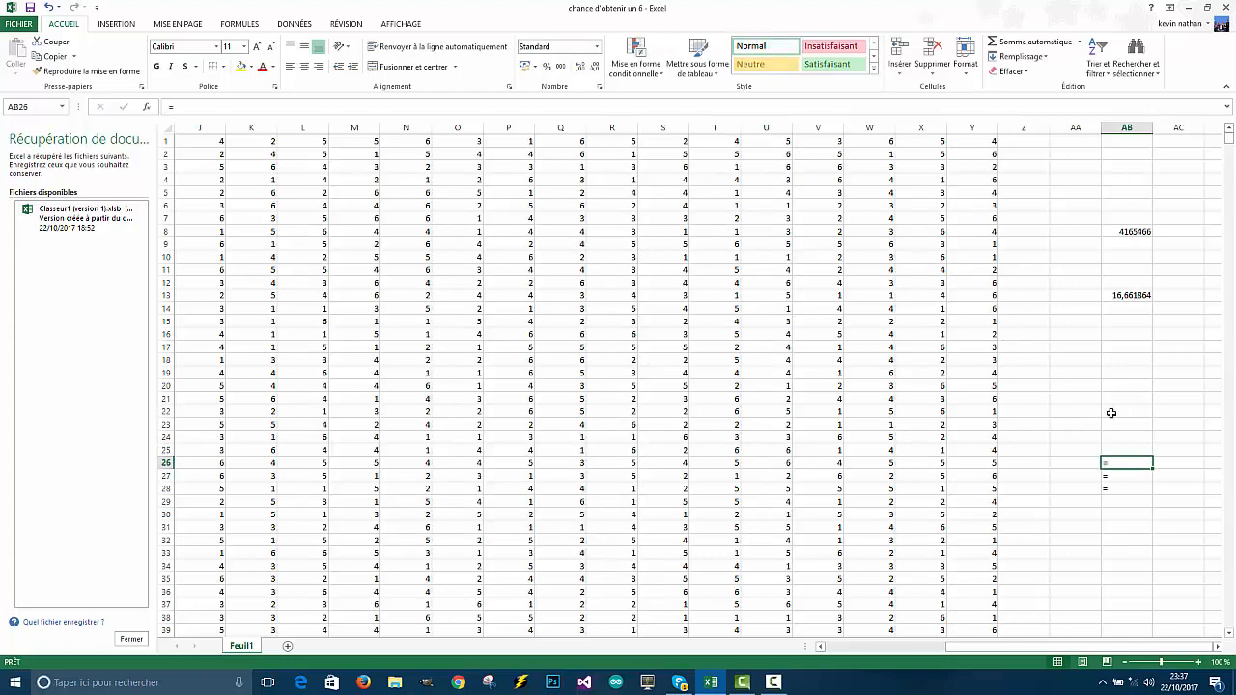
Step: Clear the "=" entries from cells AB26, AB27 and AB28 one by one, re-rolling the dice with each edit
{"action": "double_click", "coordinate": [1117, 463]}
{"action": "key", "text": "BackSpace"}
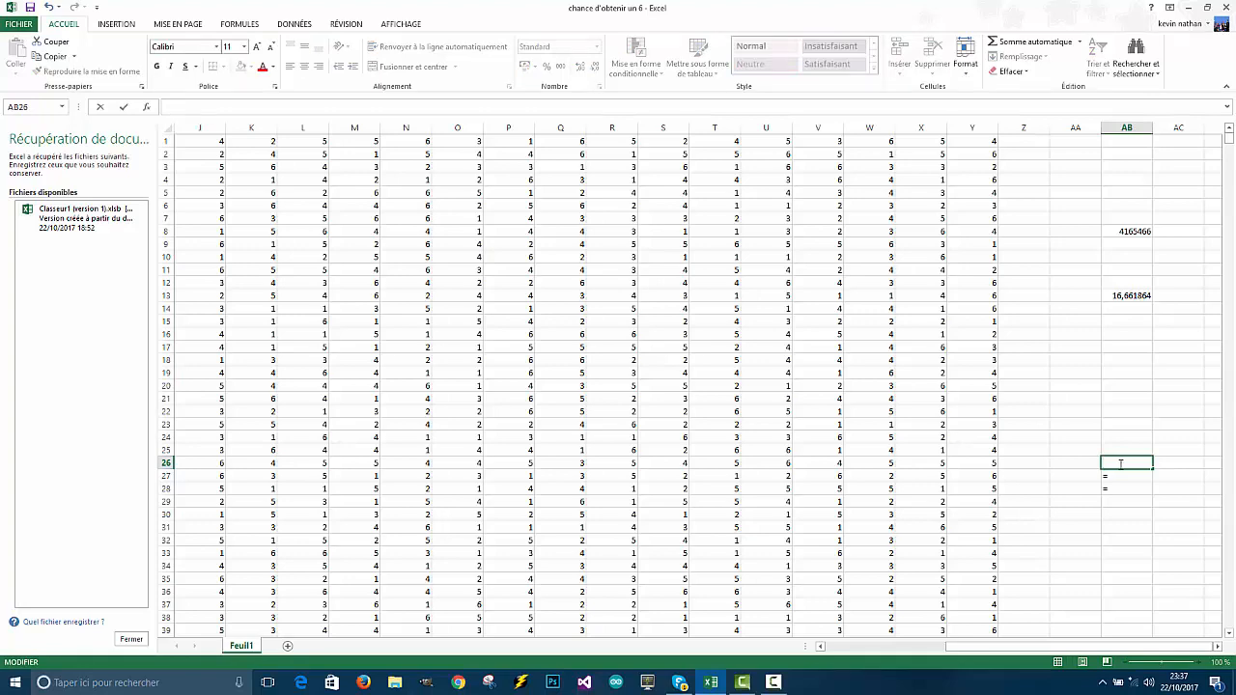
{"action": "key", "text": "Return"}
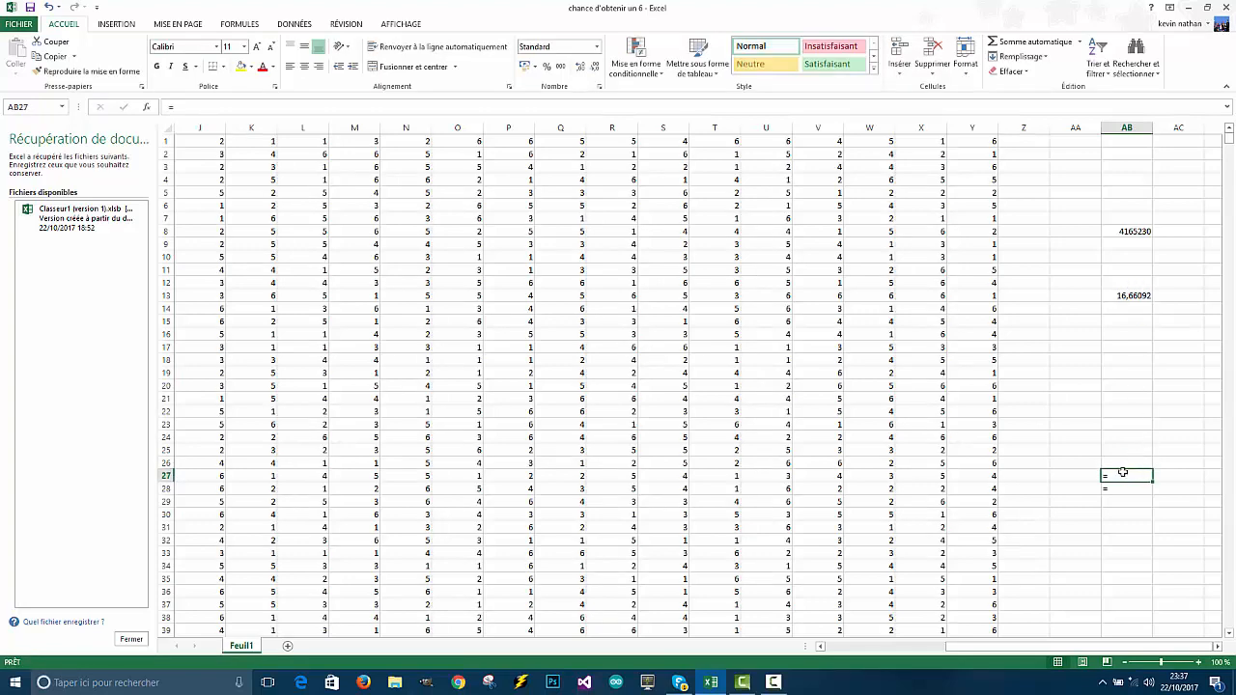
{"action": "key", "text": "BackSpace"}
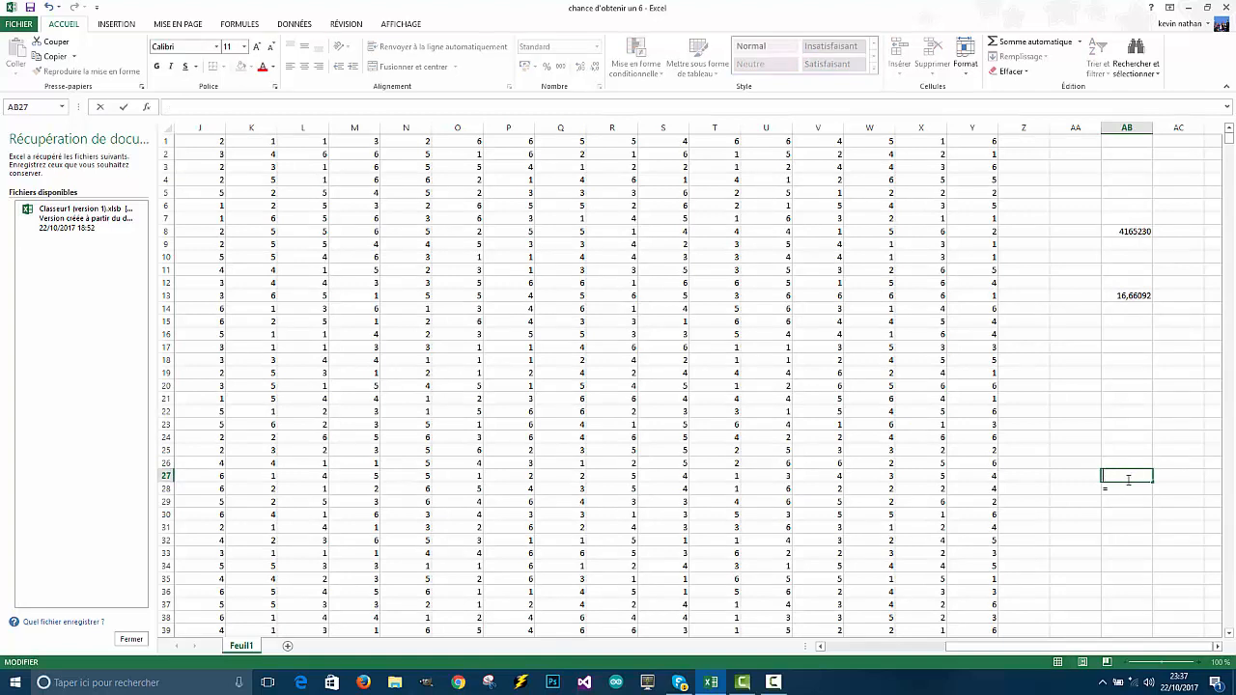
{"action": "right_click", "coordinate": [1128, 479]}
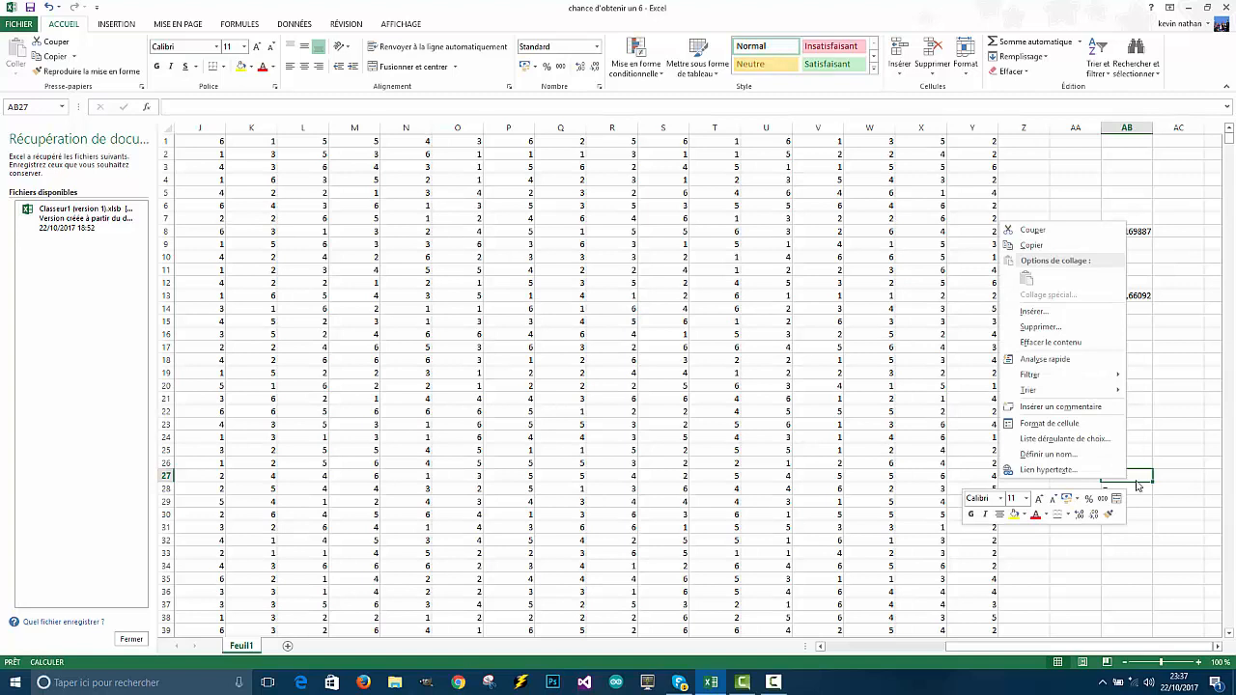
{"action": "left_click", "coordinate": [1174, 470]}
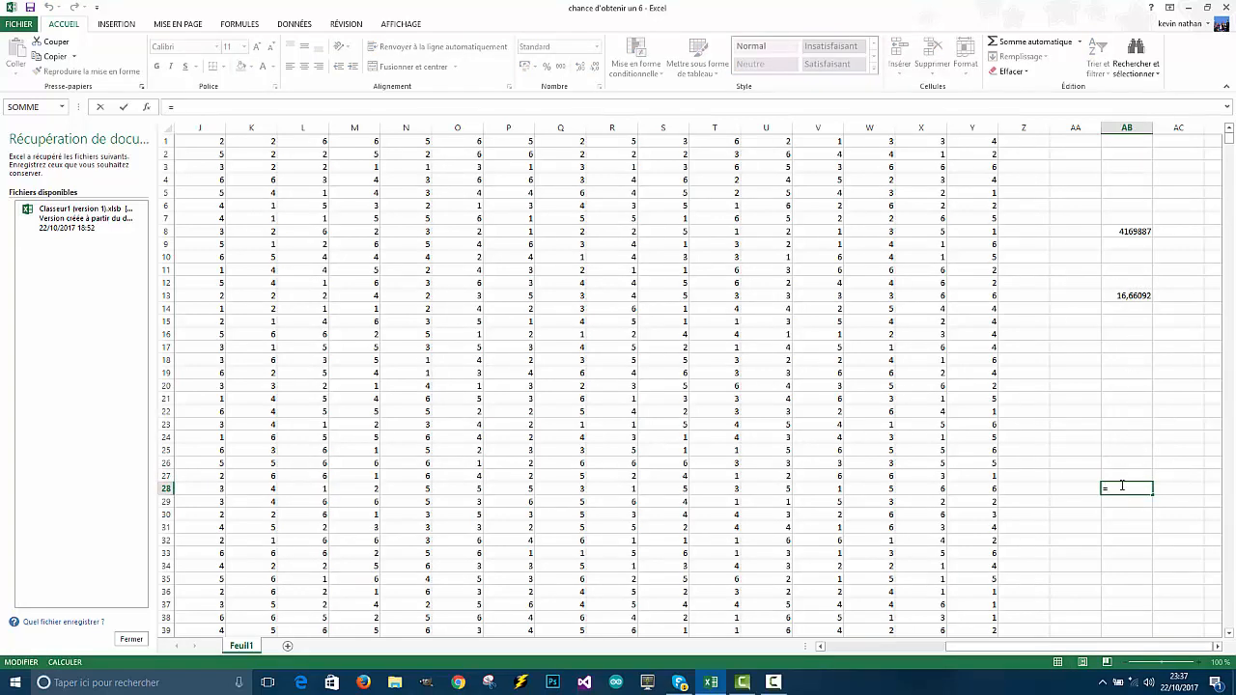
{"action": "key", "text": "BackSpace"}
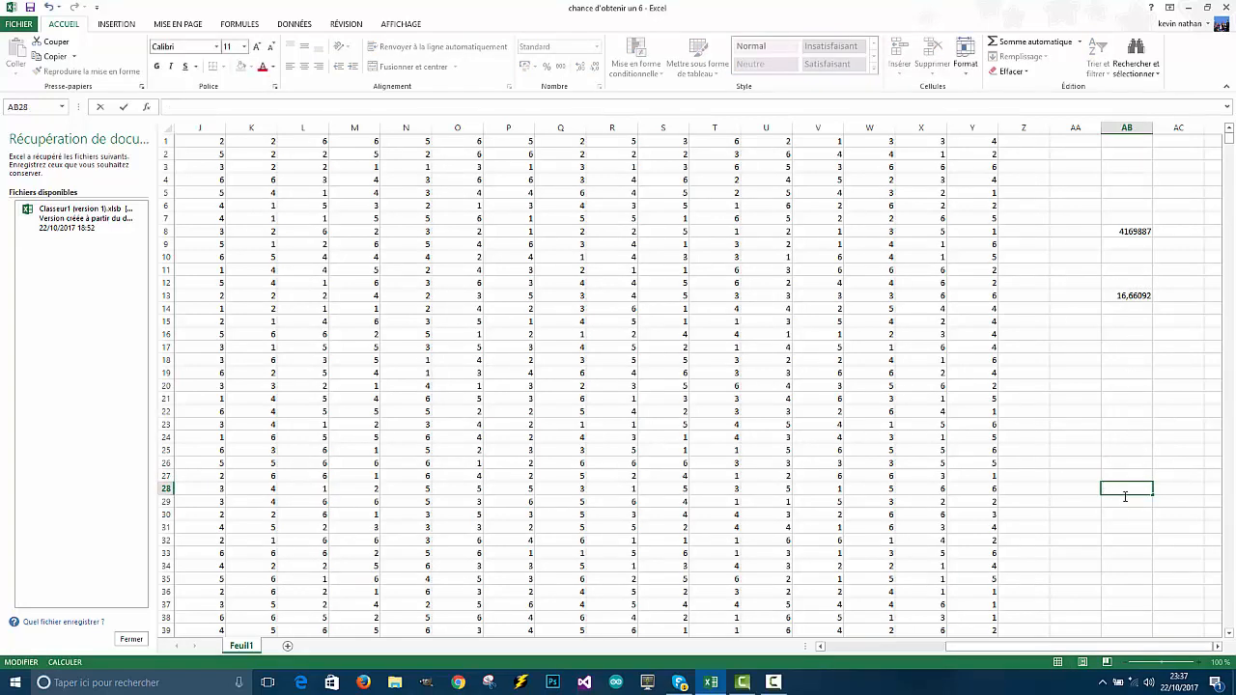
{"action": "left_click", "coordinate": [1125, 305]}
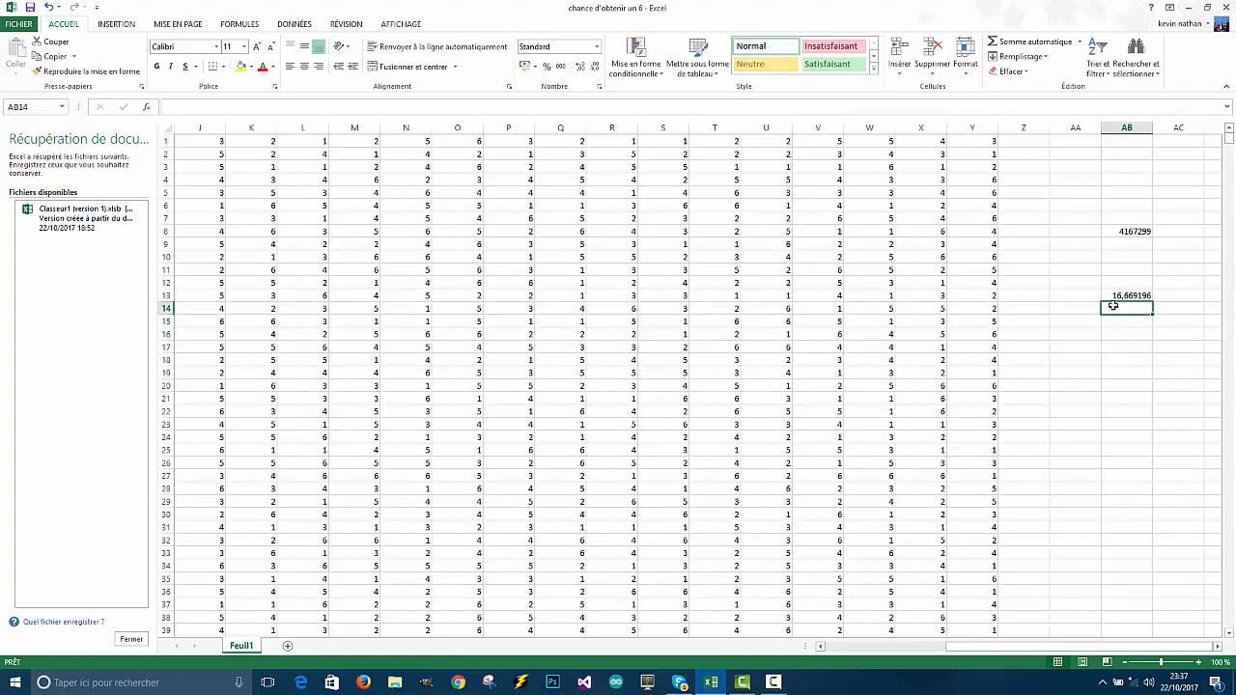
{"action": "left_click", "coordinate": [1124, 345]}
{"action": "left_click", "coordinate": [1124, 362]}
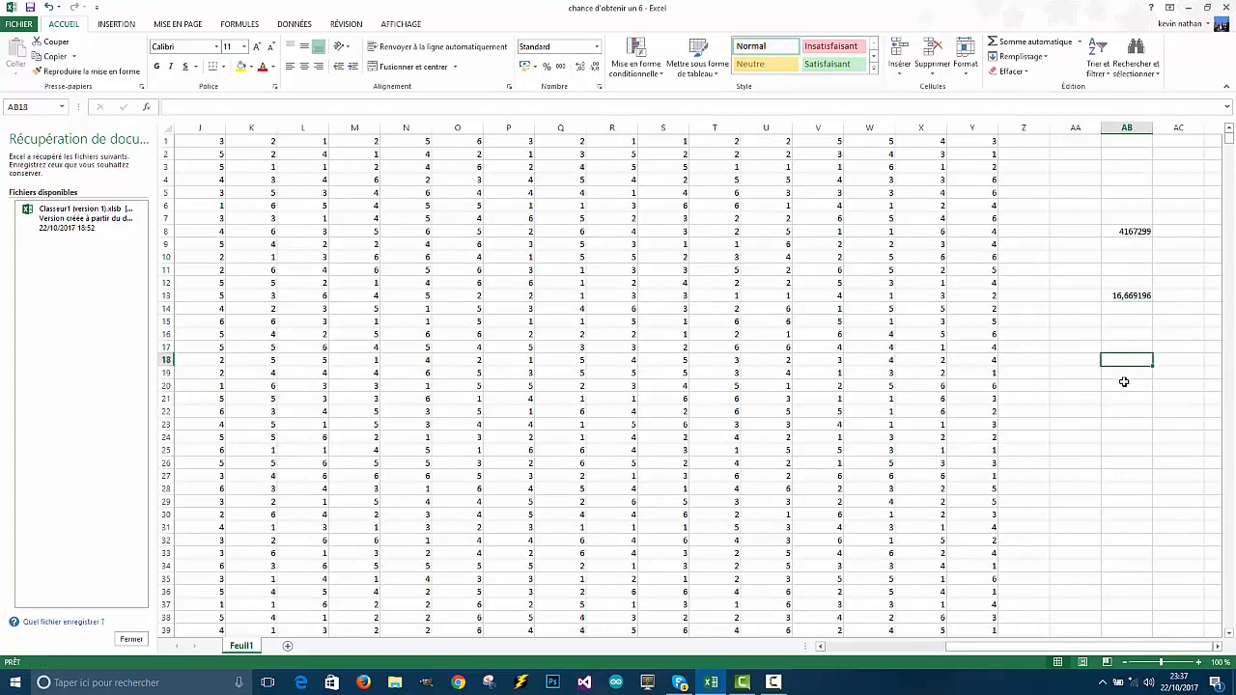
{"action": "left_click", "coordinate": [1124, 335]}
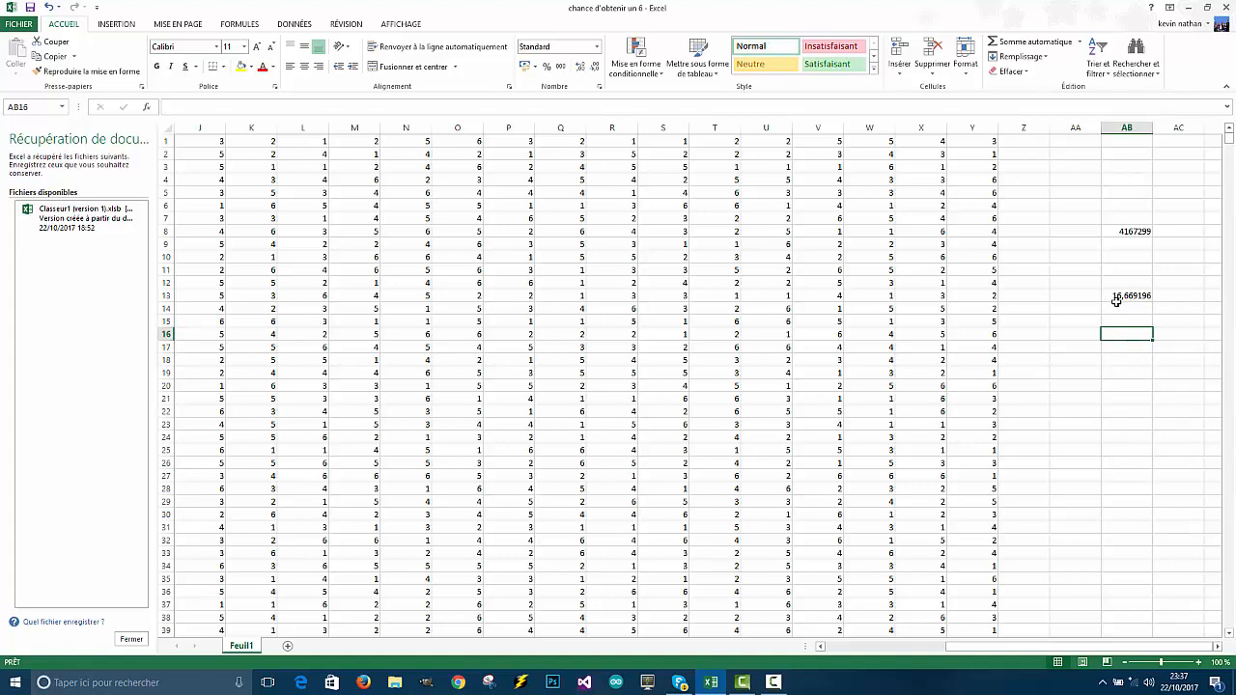
Step: Start a record of the six percentages in column AA by entering 16,6691 in AA13 and 16,662588 in AA14
{"action": "left_click", "coordinate": [1068, 295]}
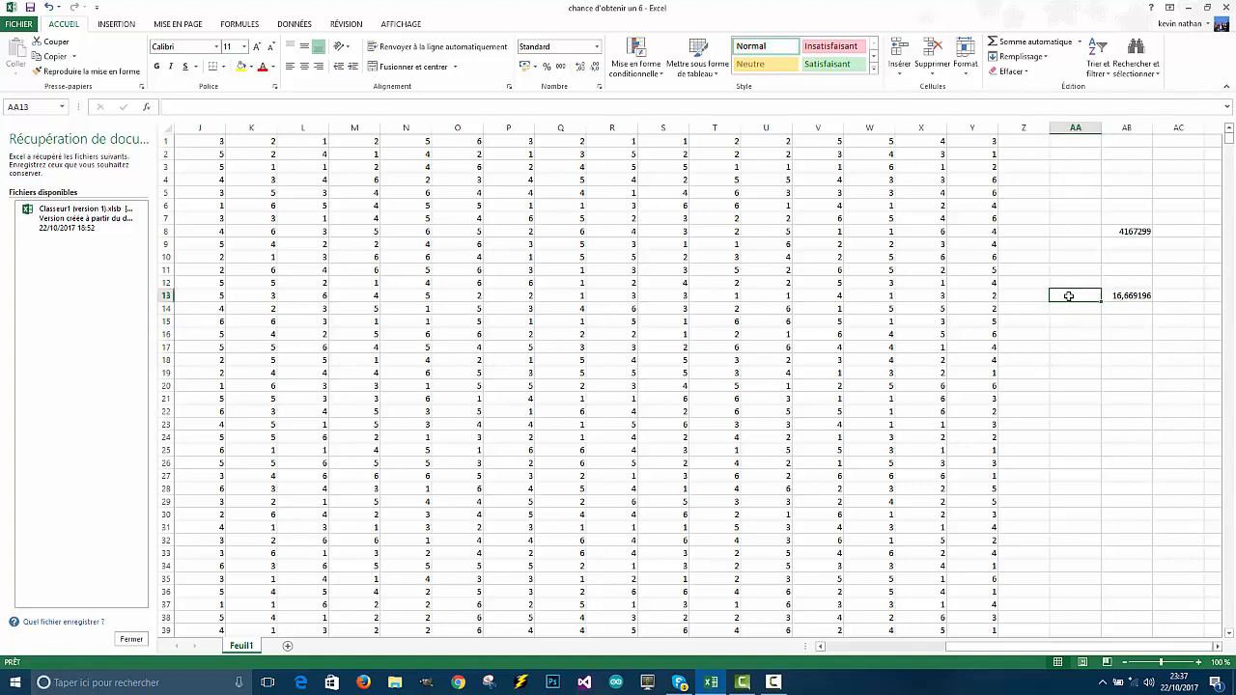
{"action": "double_click", "coordinate": [1068, 295]}
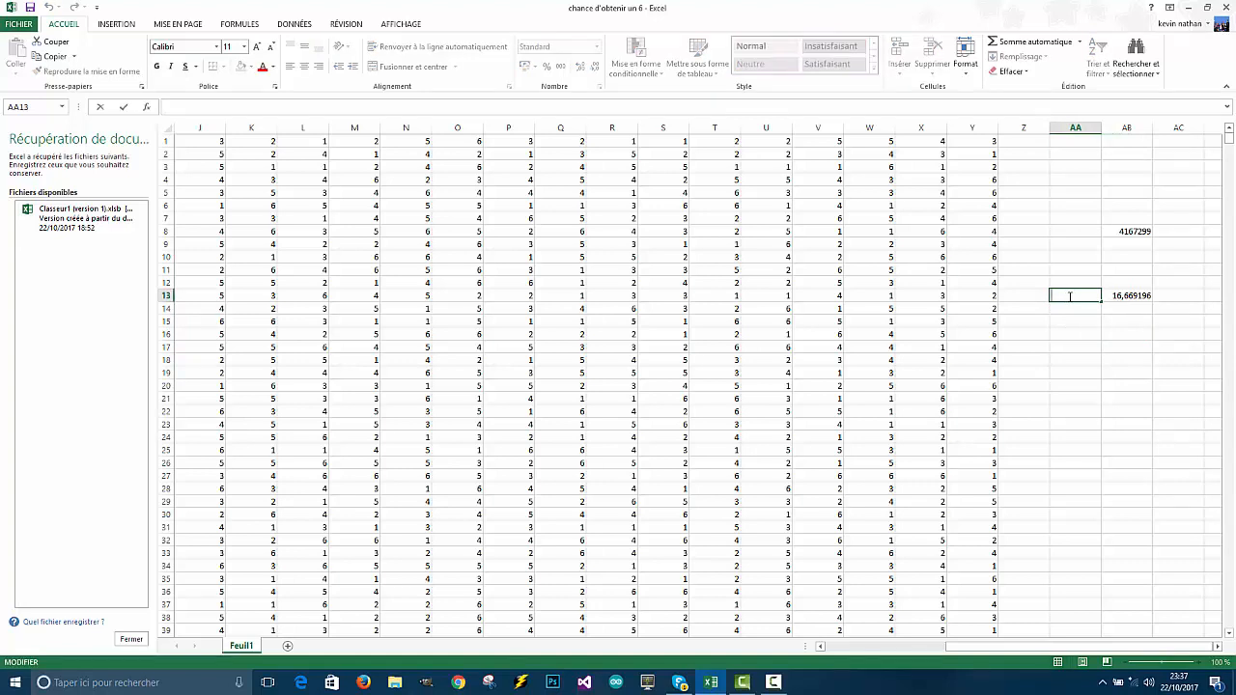
{"action": "type", "text": "16,6691"}
{"action": "key", "text": "ctrl+Return"}
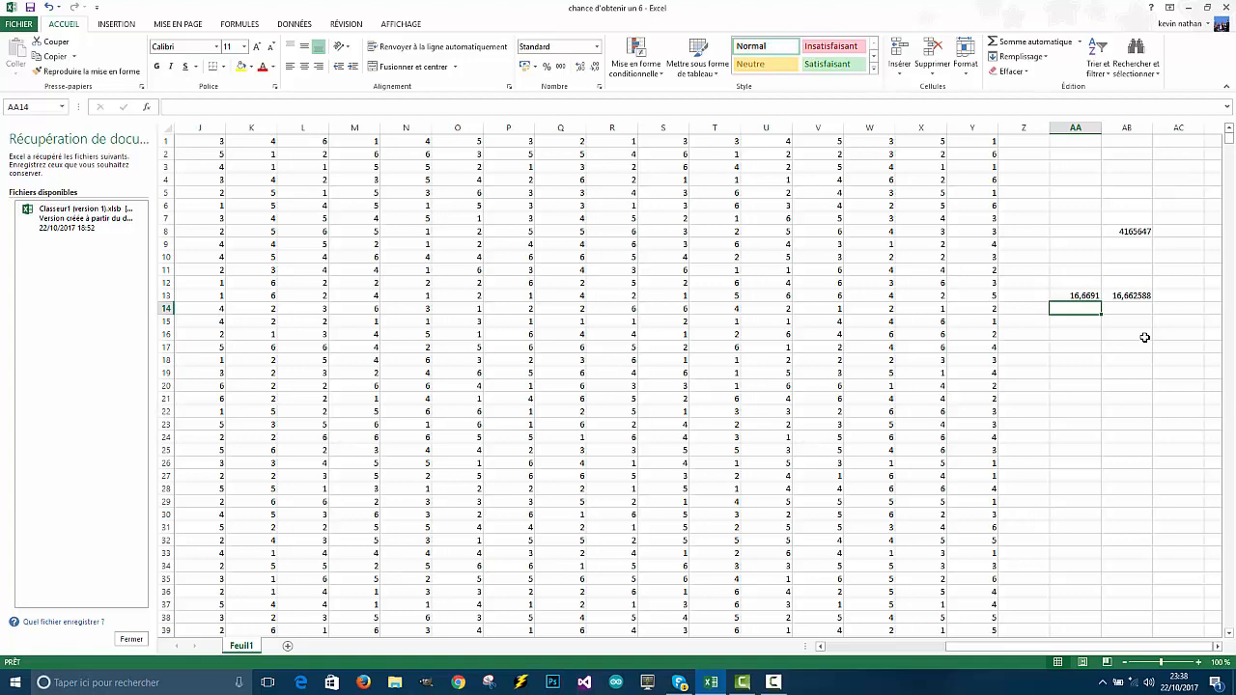
{"action": "type", "text": "16,"}
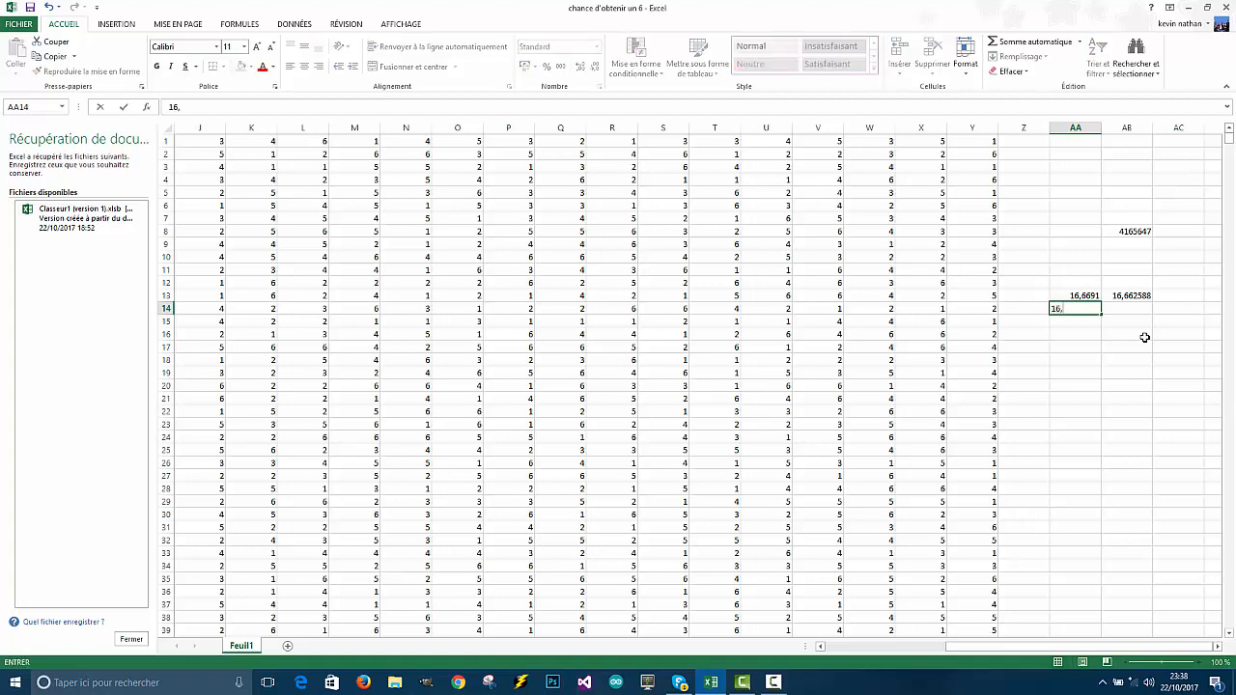
{"action": "type", "text": "662588"}
{"action": "key", "text": "ctrl+Return"}
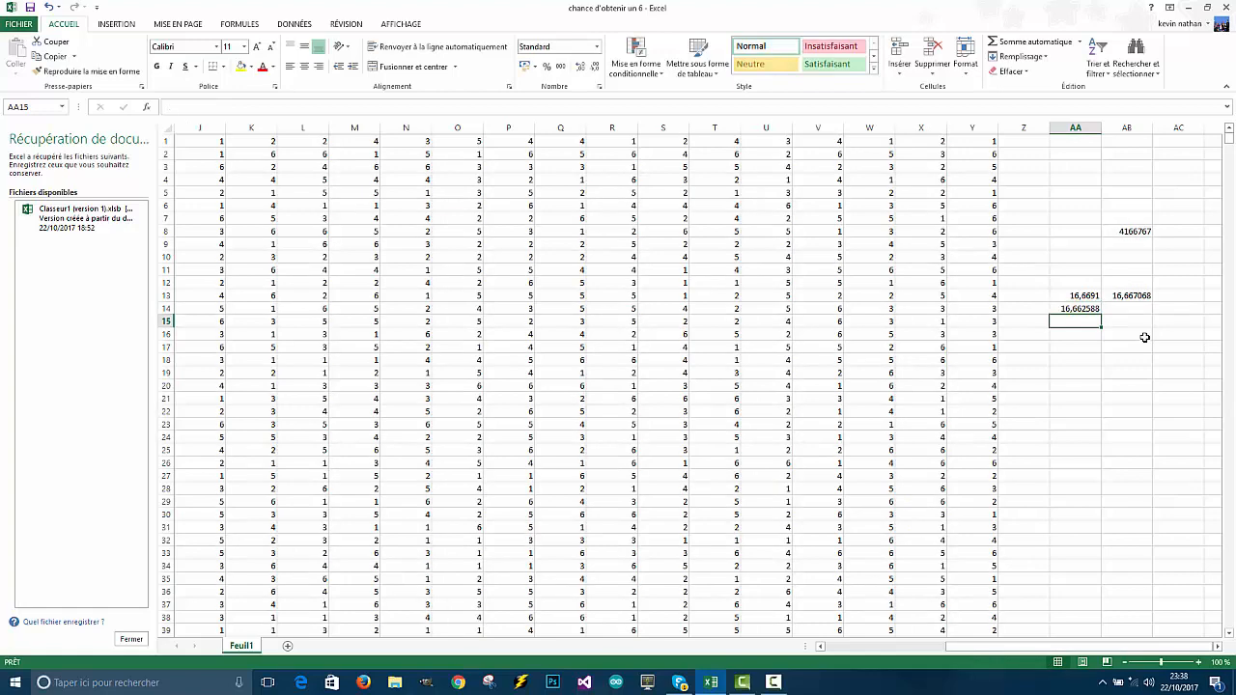
Step: Record the next two recalculated percentages, 16,667068 in AA15 and 16,662444 in AA16
{"action": "type", "text": "16,6670"}
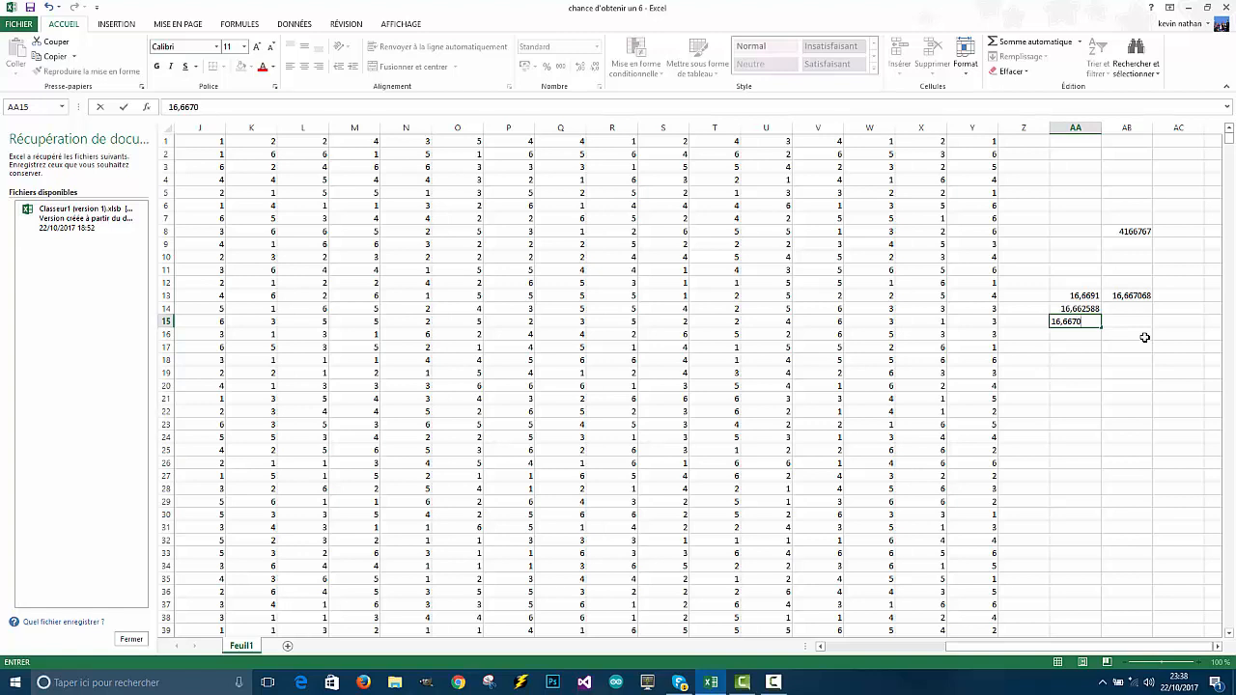
{"action": "type", "text": "68"}
{"action": "key", "text": "Return"}
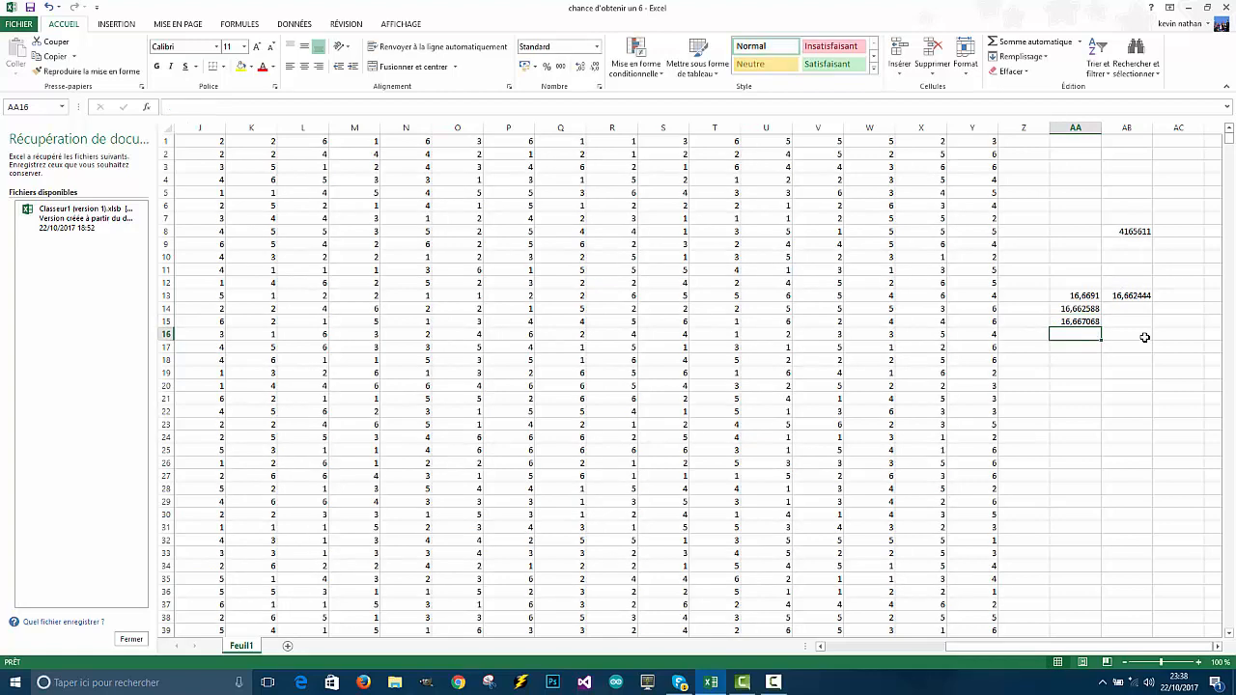
{"action": "type", "text": "16"}
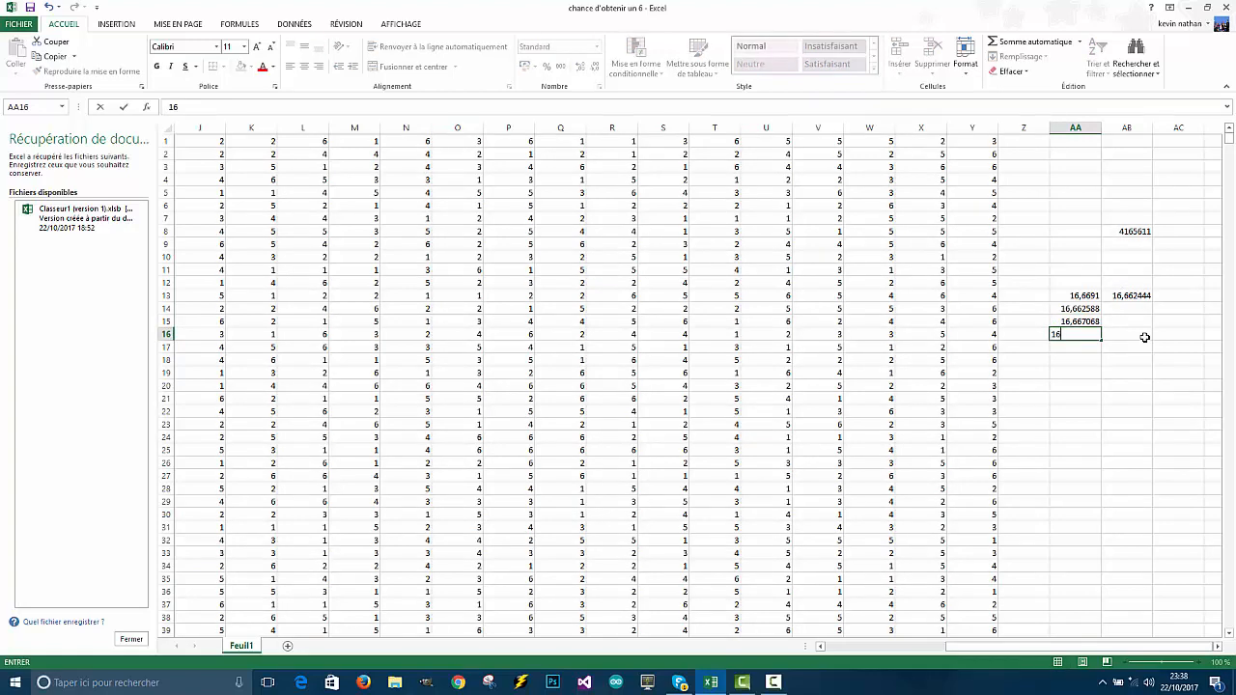
{"action": "type", "text": ",662444"}
{"action": "key", "text": "ctrl+Return"}
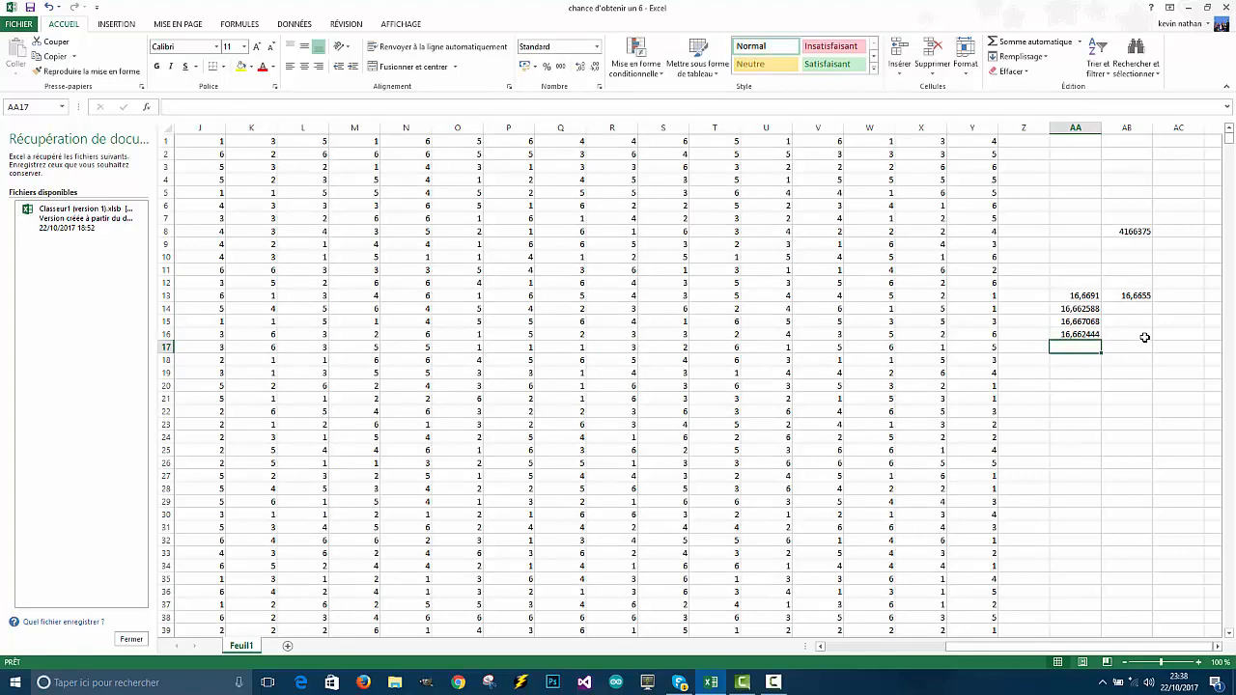
Step: Continue the list of percentages with 16,6655 in AA17 and 16,680882 in AA18
{"action": "type", "text": "16,66"}
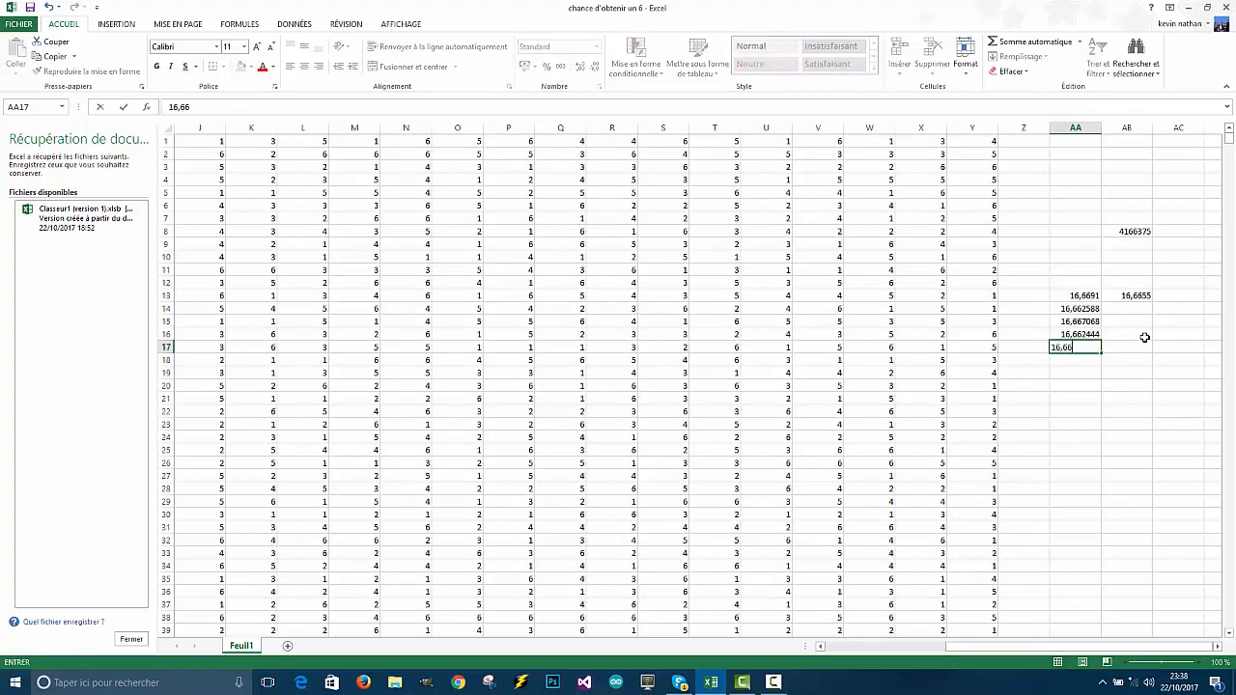
{"action": "type", "text": "55"}
{"action": "key", "text": "Return"}
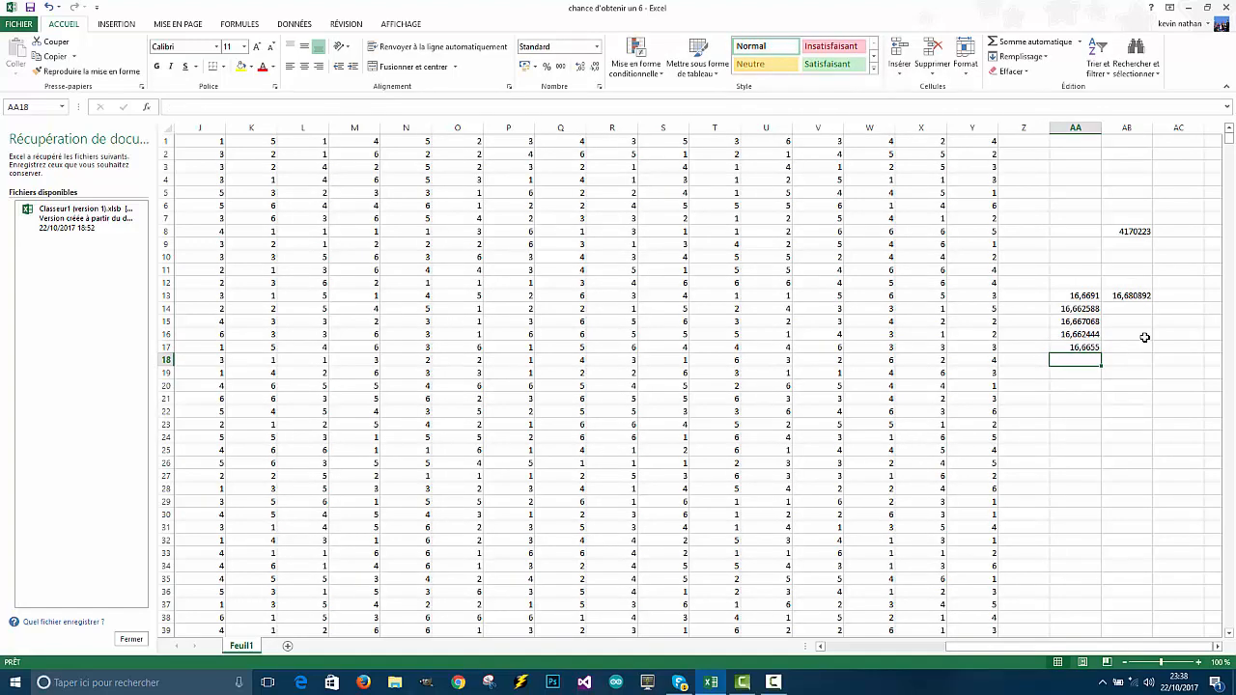
{"action": "type", "text": "16,"}
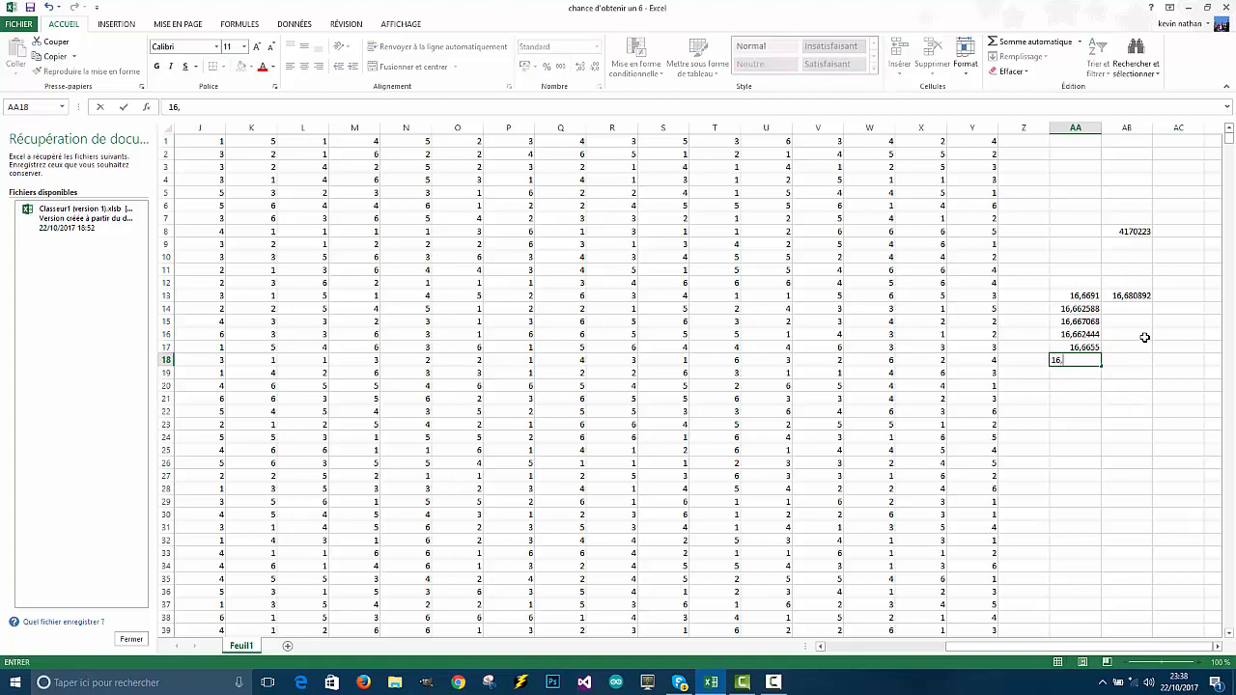
{"action": "type", "text": "680882"}
{"action": "key", "text": "ctrl+Return"}
Step: Add the percentages 16,666848 in AA19 and 16,676276 in AA20 to the list
{"action": "type", "text": "16"}
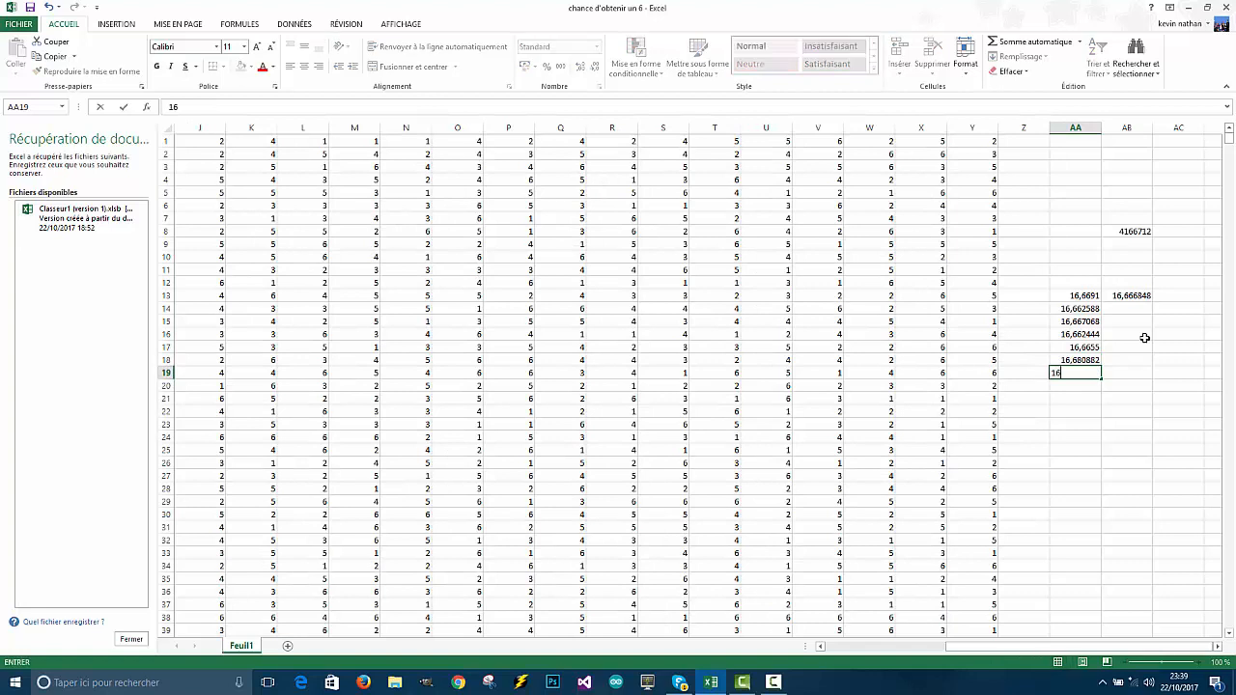
{"action": "type", "text": ",666848"}
{"action": "key", "text": "Return"}
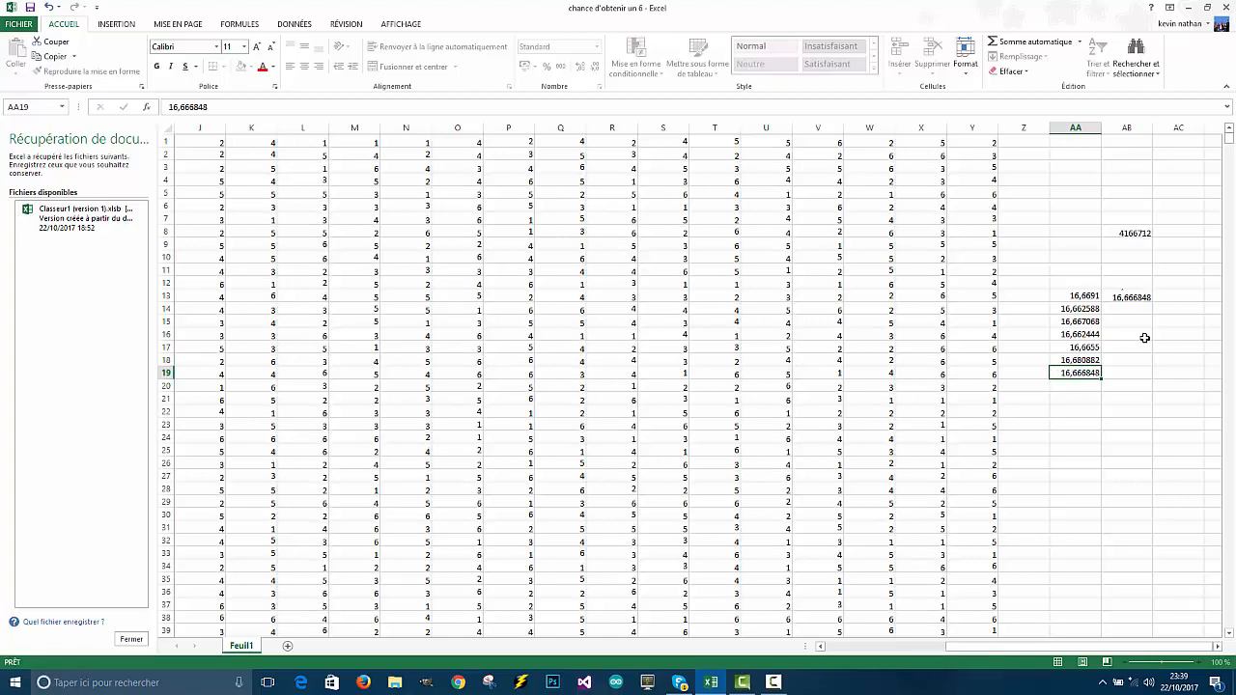
{"action": "type", "text": "16"}
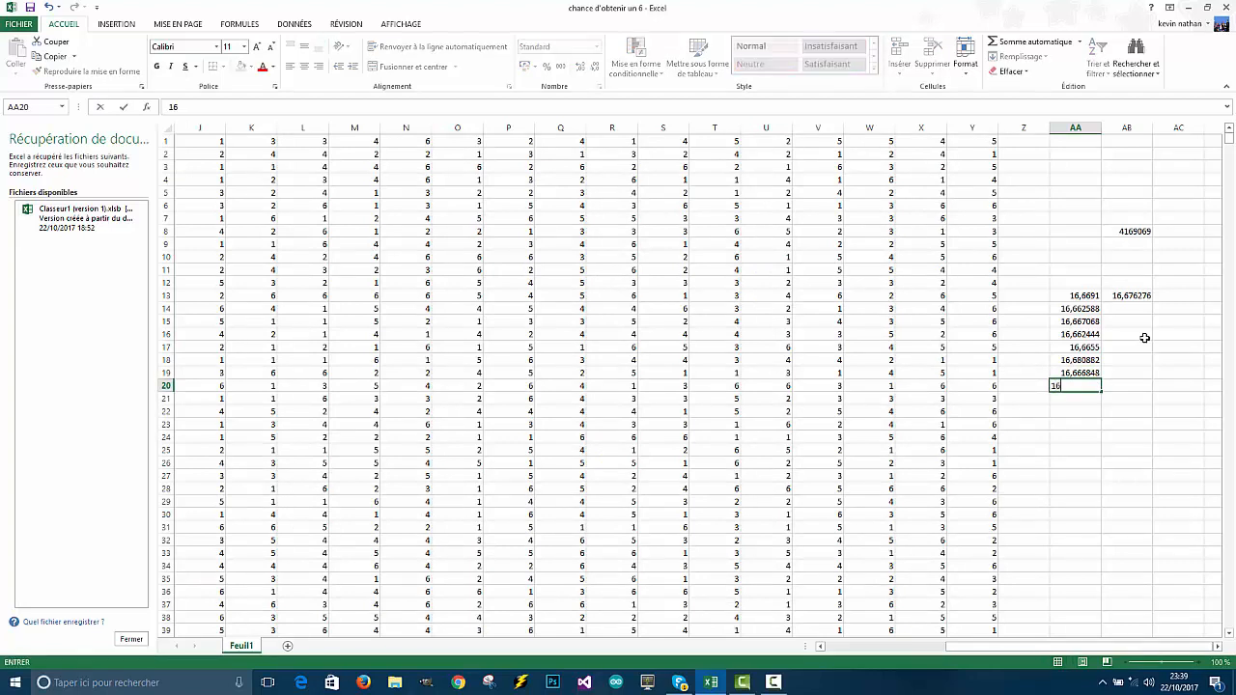
{"action": "type", "text": ",676276"}
{"action": "key", "text": "Return"}
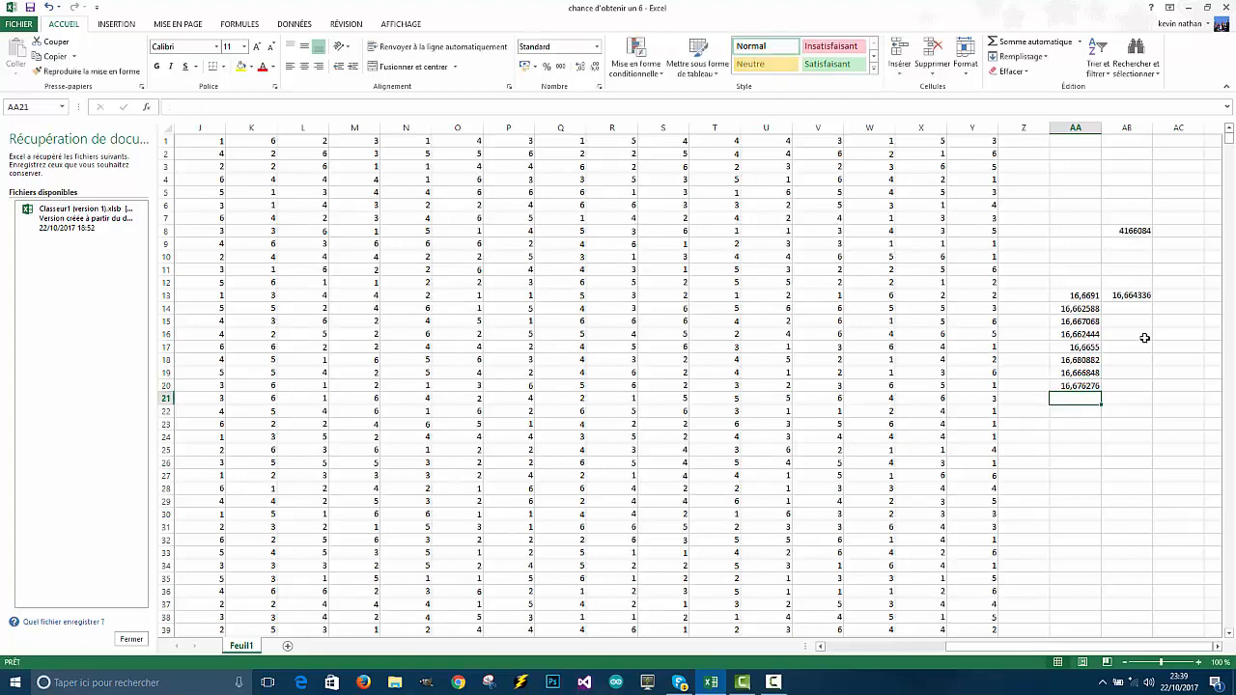
Step: Enter the percentages 16,664336 in AA21 and 16,657792 in AA22 below the earlier results
{"action": "type", "text": "16,"}
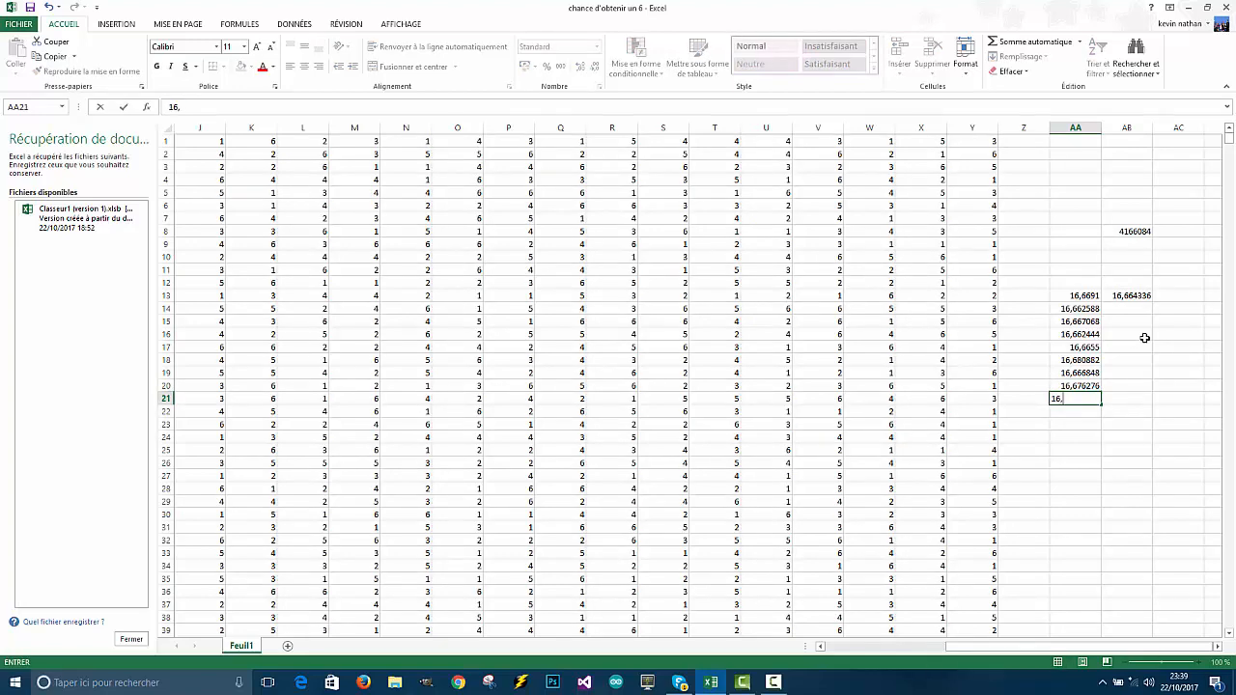
{"action": "type", "text": "664336"}
{"action": "key", "text": "Return"}
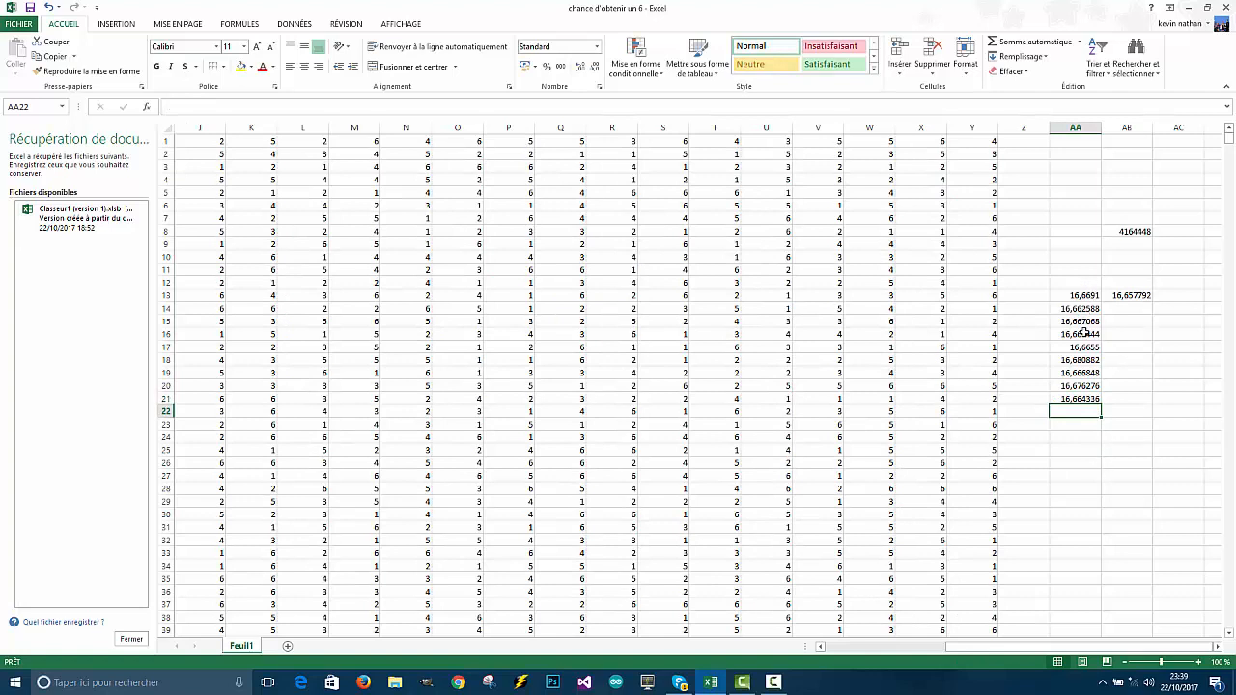
{"action": "double_click", "coordinate": [1083, 413]}
{"action": "type", "text": "16"}
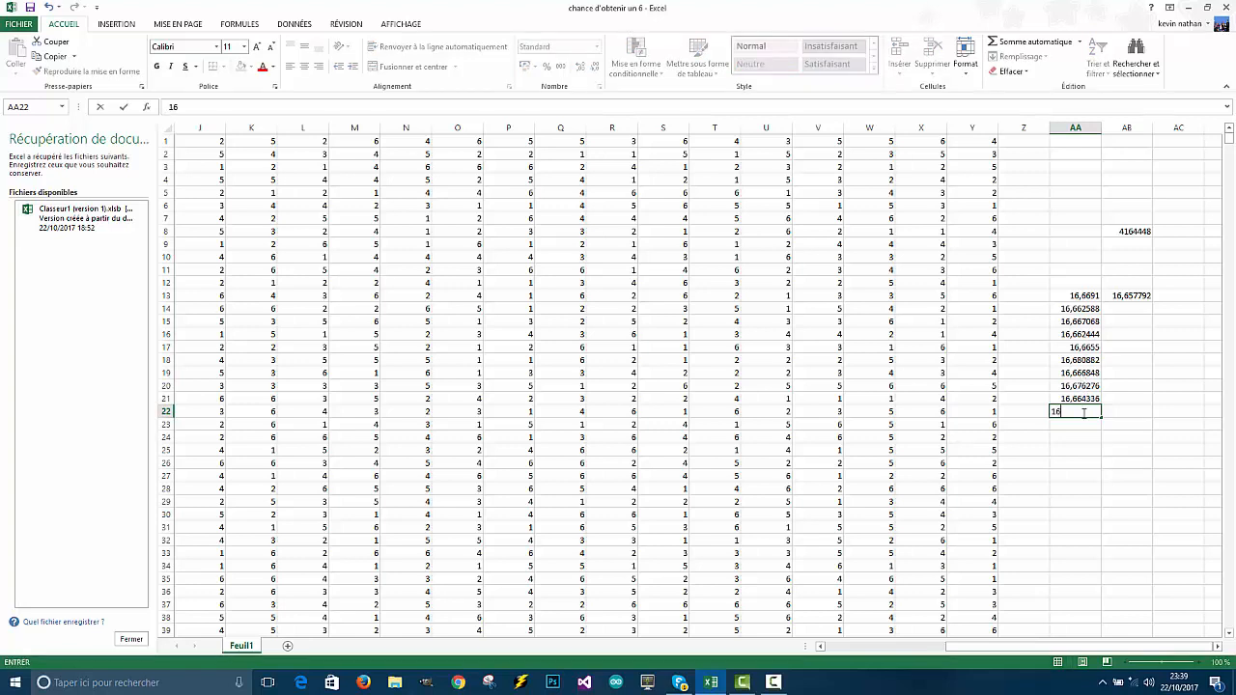
{"action": "type", "text": ",657792"}
{"action": "key", "text": "ctrl+Return"}
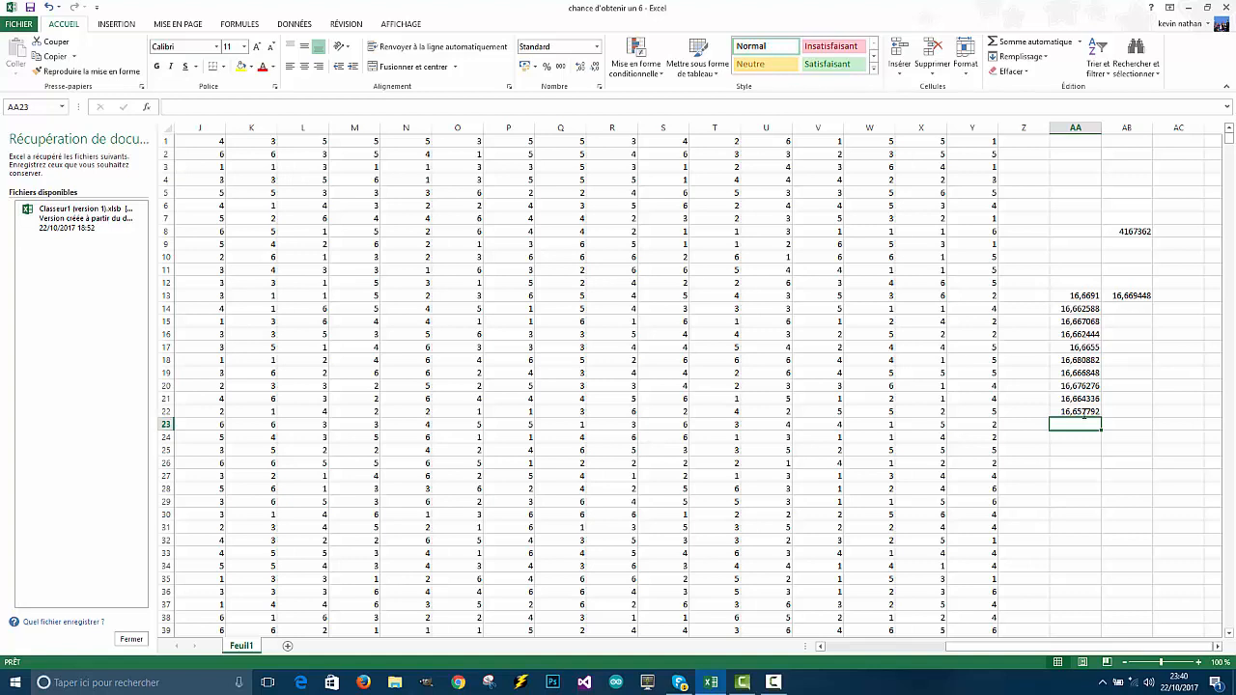
Step: Complete the list of recorded percentages with 16,669448 in AA23
{"action": "type", "text": "16"}
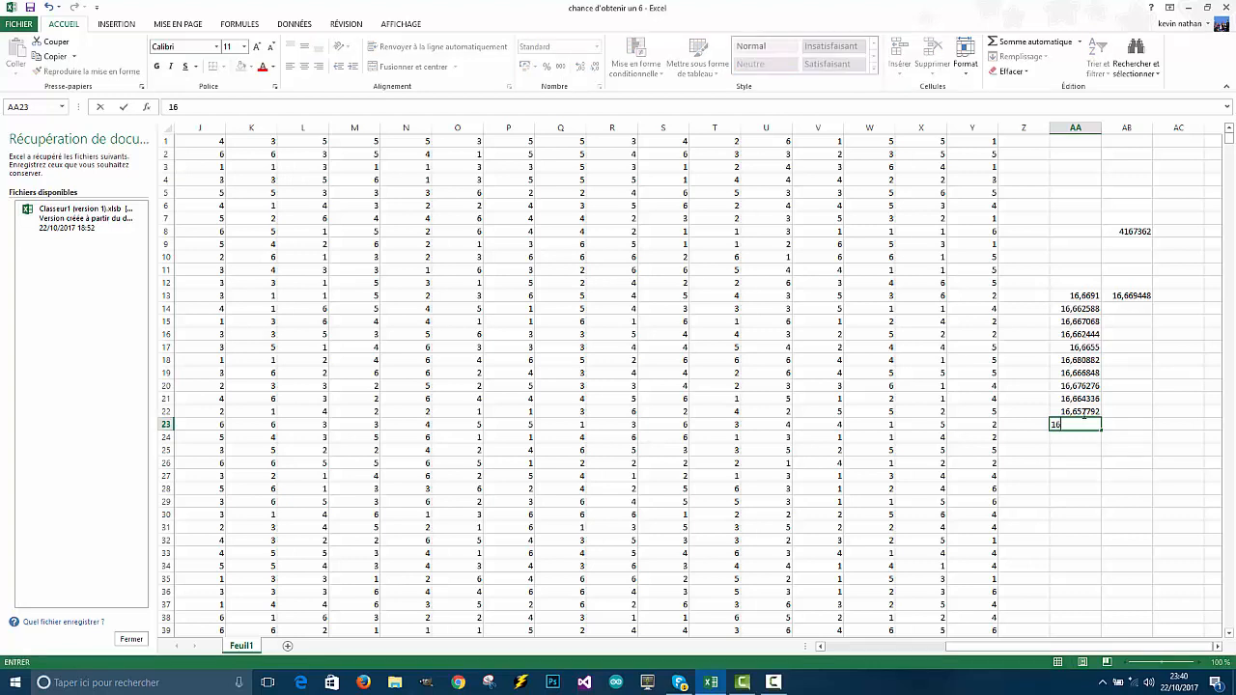
{"action": "type", "text": ",669448"}
{"action": "key", "text": "ctrl+Return"}
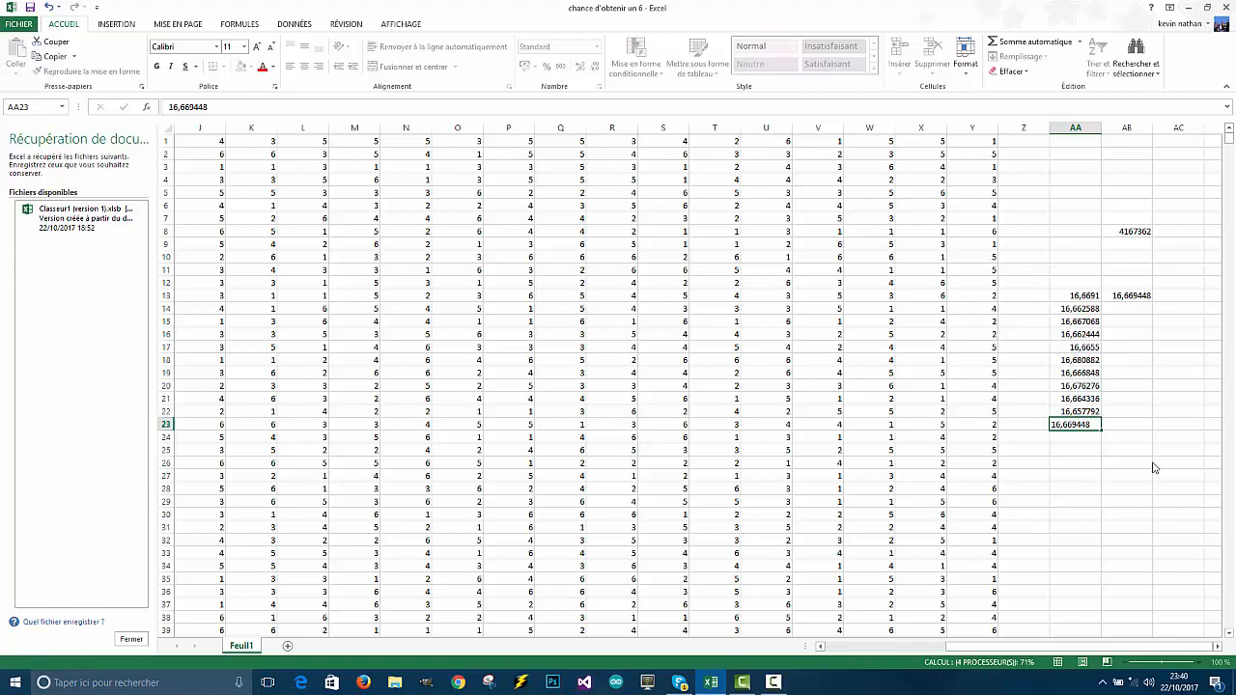
{"action": "key", "text": "Return"}
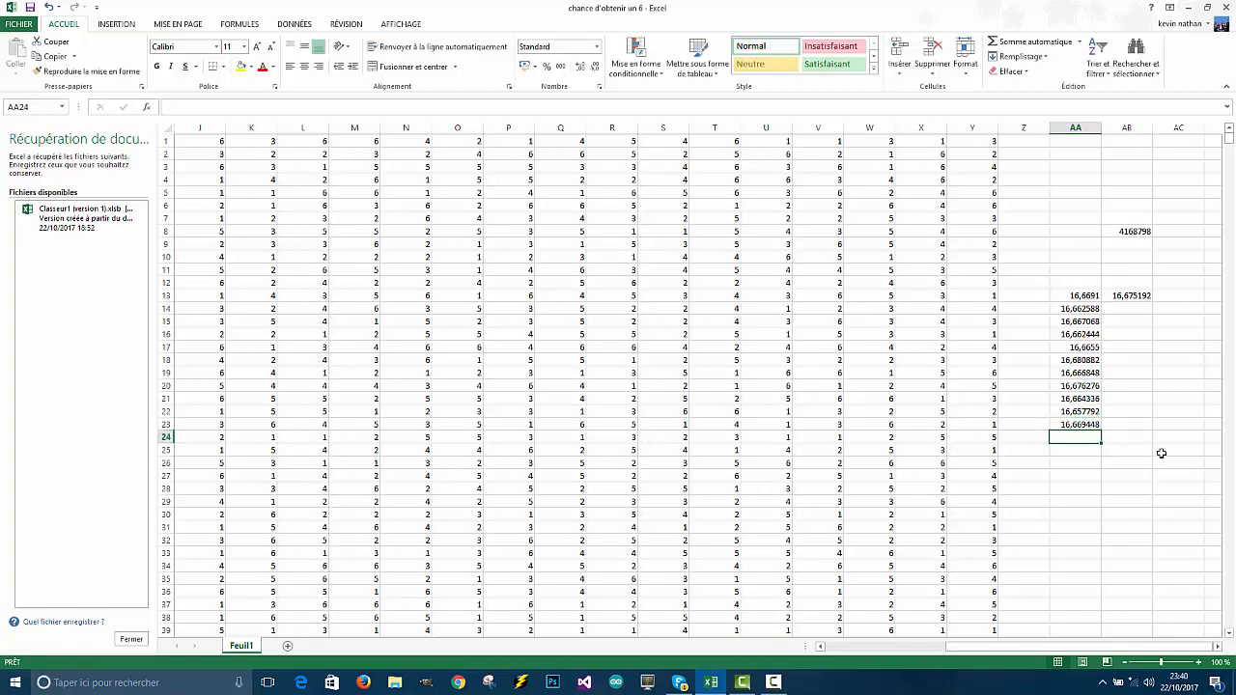
Step: Enter a SOMME formula in AA26 that adds the recorded percentages in AA13 through AA23, referencing each cell individually
{"action": "left_click", "coordinate": [1078, 463]}
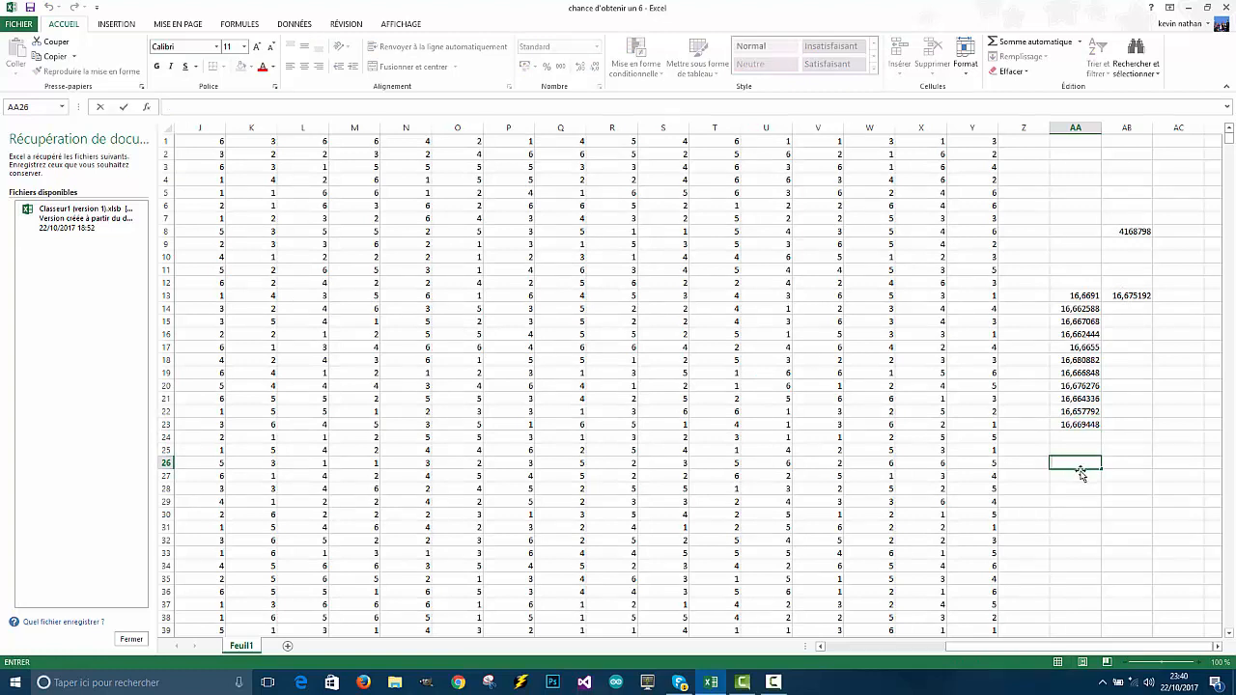
{"action": "type", "text": "=som"}
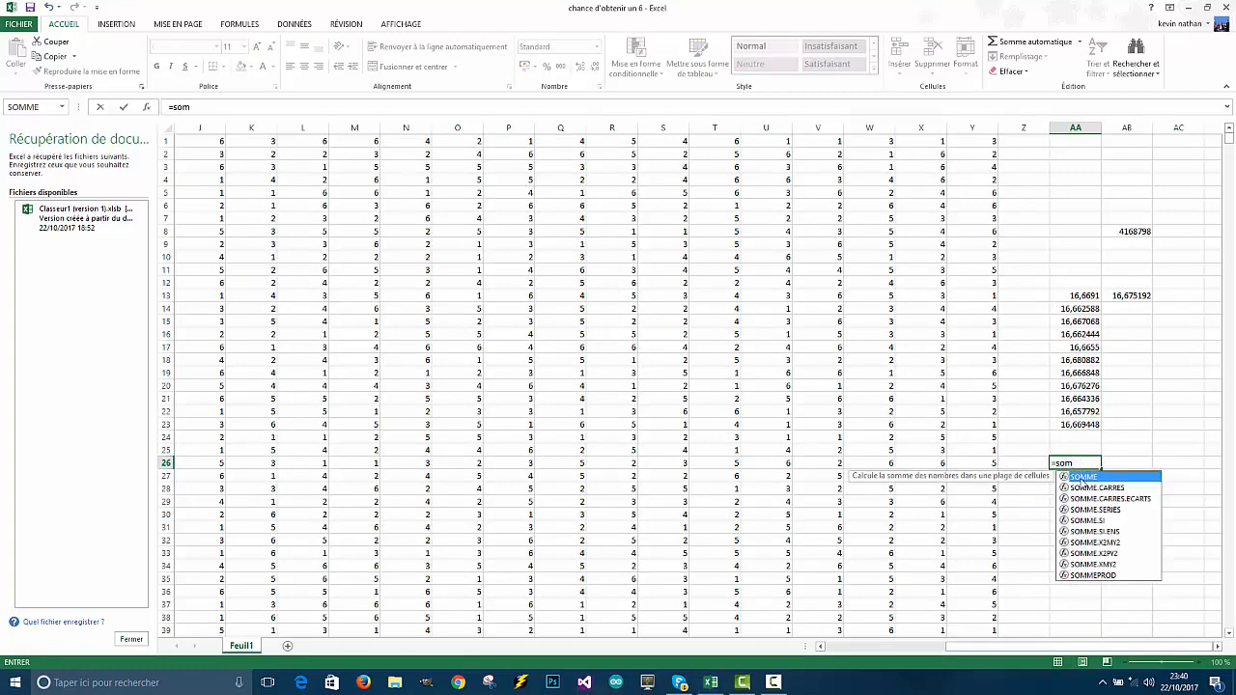
{"action": "double_click", "coordinate": [1082, 477]}
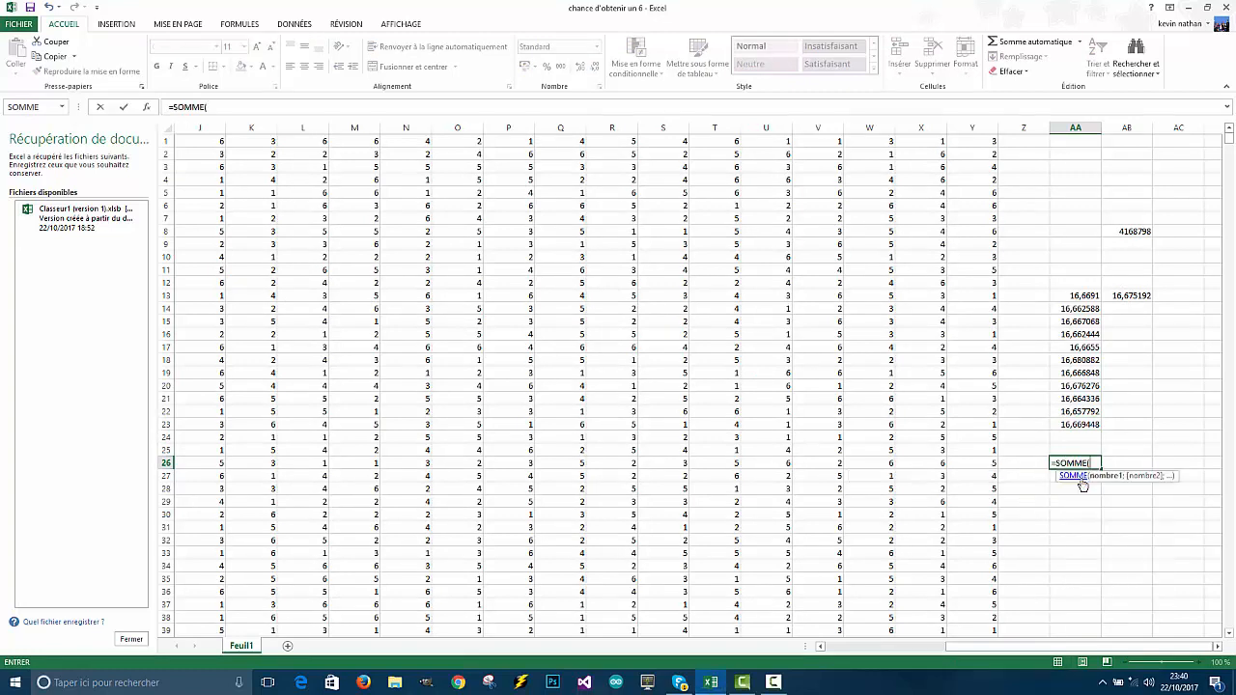
{"action": "left_click", "coordinate": [1084, 294]}
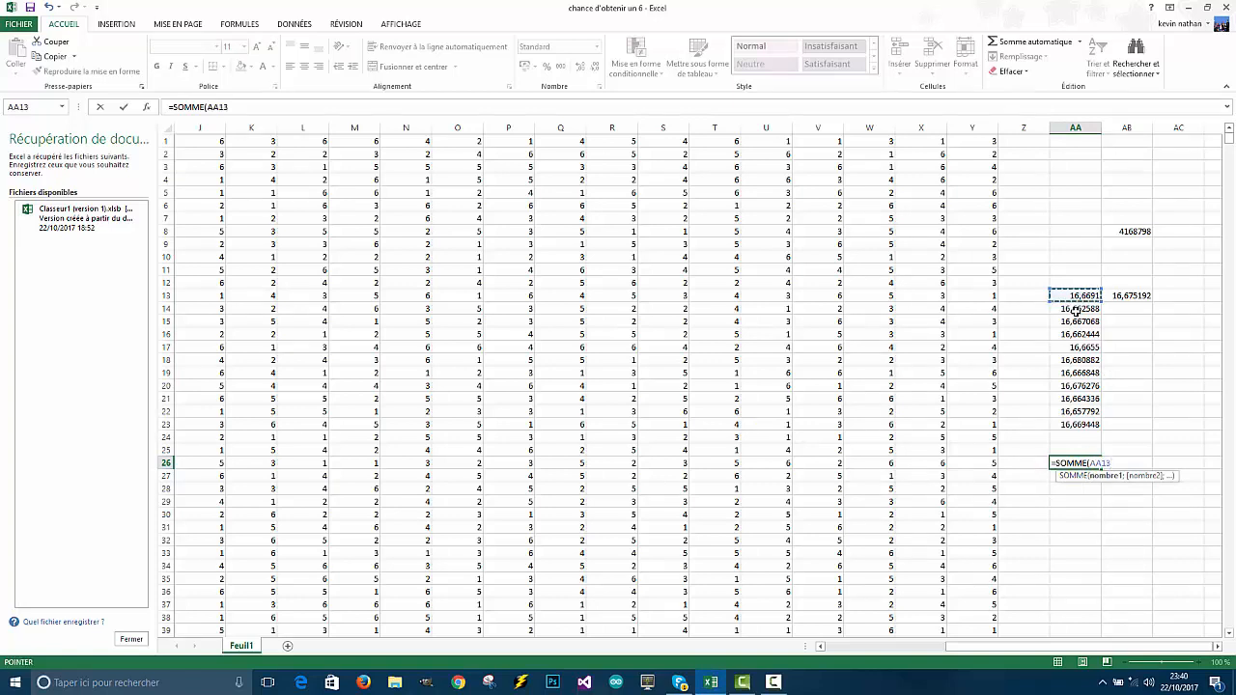
{"action": "left_click", "coordinate": [1075, 309], "text": "ctrl"}
{"action": "left_click", "coordinate": [1076, 322], "text": "ctrl"}
{"action": "left_click", "coordinate": [1077, 334], "text": "ctrl"}
{"action": "left_click", "coordinate": [1076, 347], "text": "ctrl"}
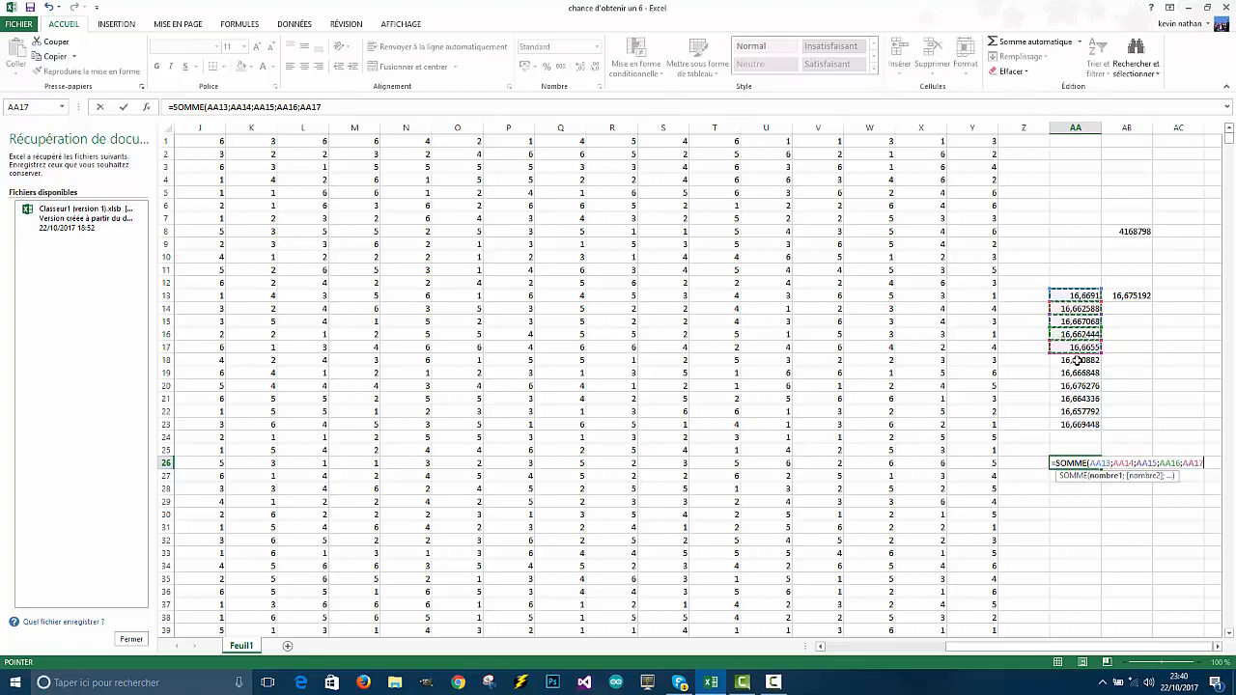
{"action": "left_click", "coordinate": [1076, 360], "text": "ctrl"}
{"action": "left_click", "coordinate": [1077, 373], "text": "ctrl"}
{"action": "left_click", "coordinate": [1076, 385], "text": "ctrl"}
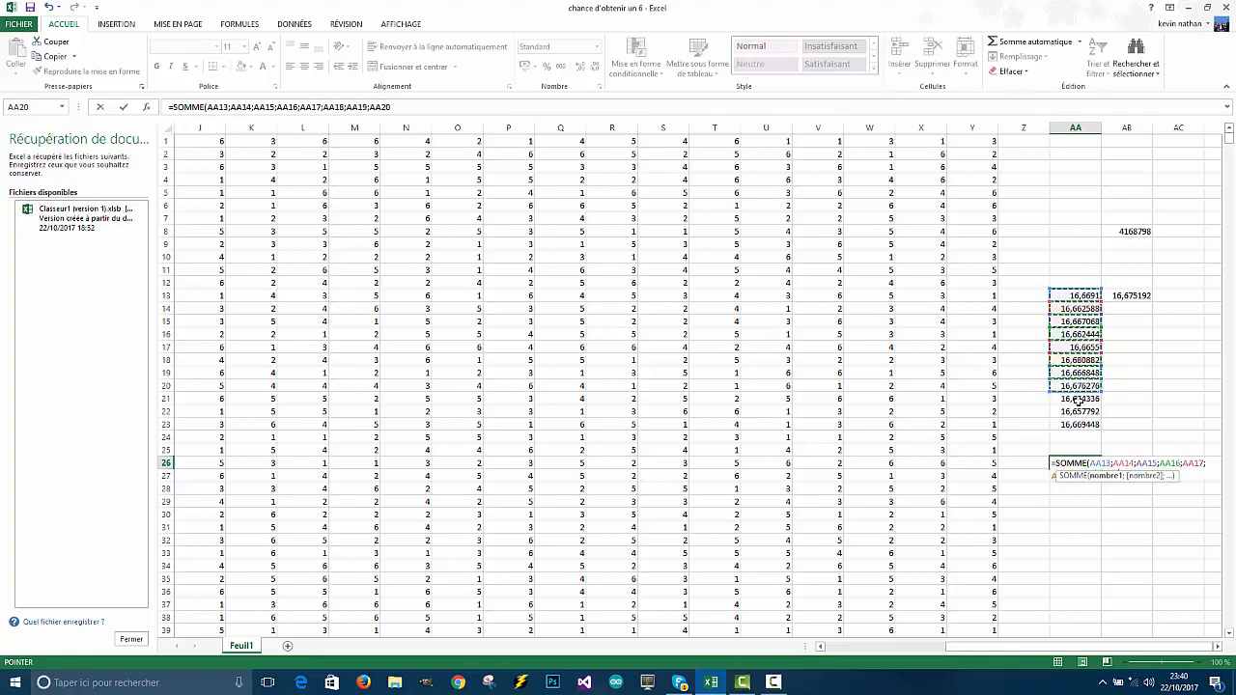
{"action": "left_click", "coordinate": [1077, 398], "text": "ctrl"}
{"action": "left_click", "coordinate": [1079, 412], "text": "ctrl"}
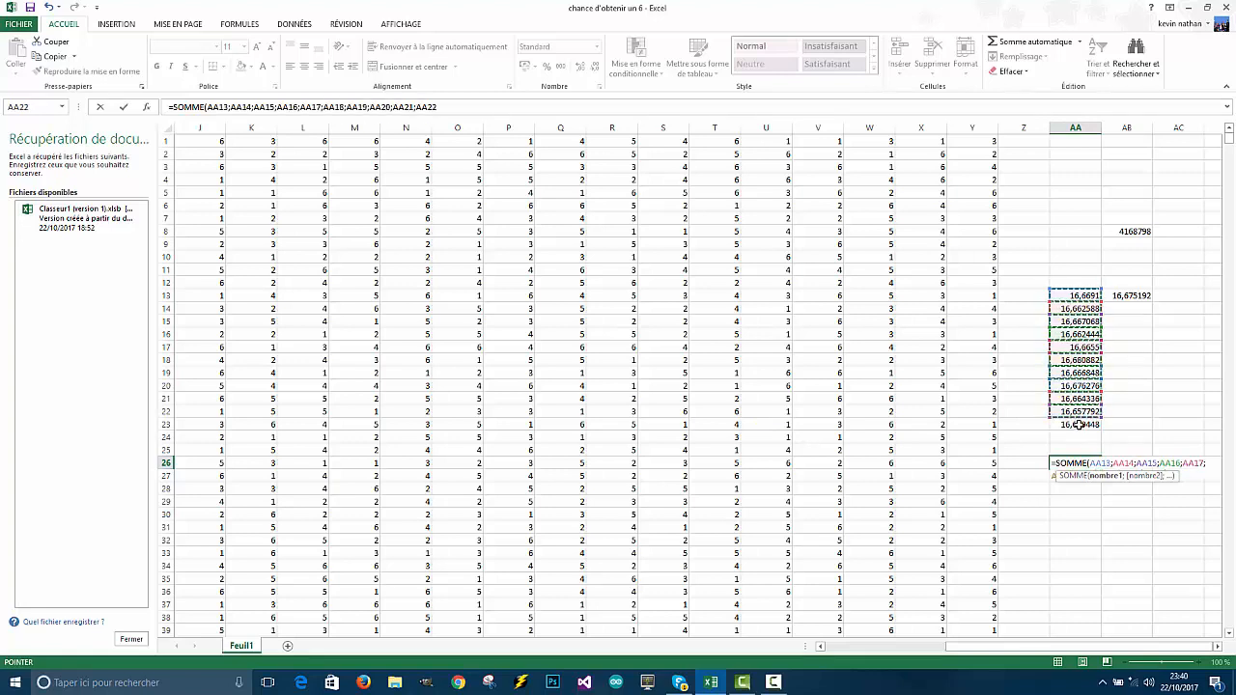
{"action": "left_click", "coordinate": [1079, 423], "text": "ctrl"}
{"action": "type", "text": ")"}
{"action": "key", "text": "Return"}
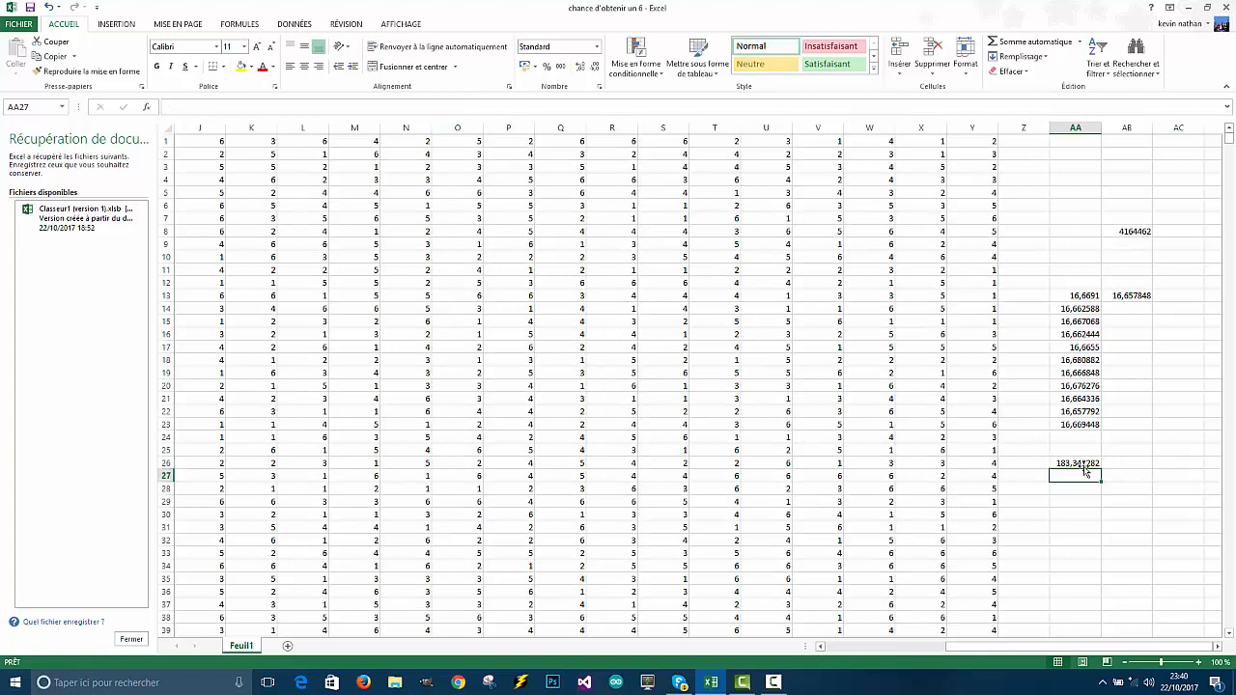
Step: Open the sum formula in AA26 to check which cells it references, and close it again
{"action": "left_click", "coordinate": [1083, 463]}
{"action": "double_click", "coordinate": [1083, 464]}
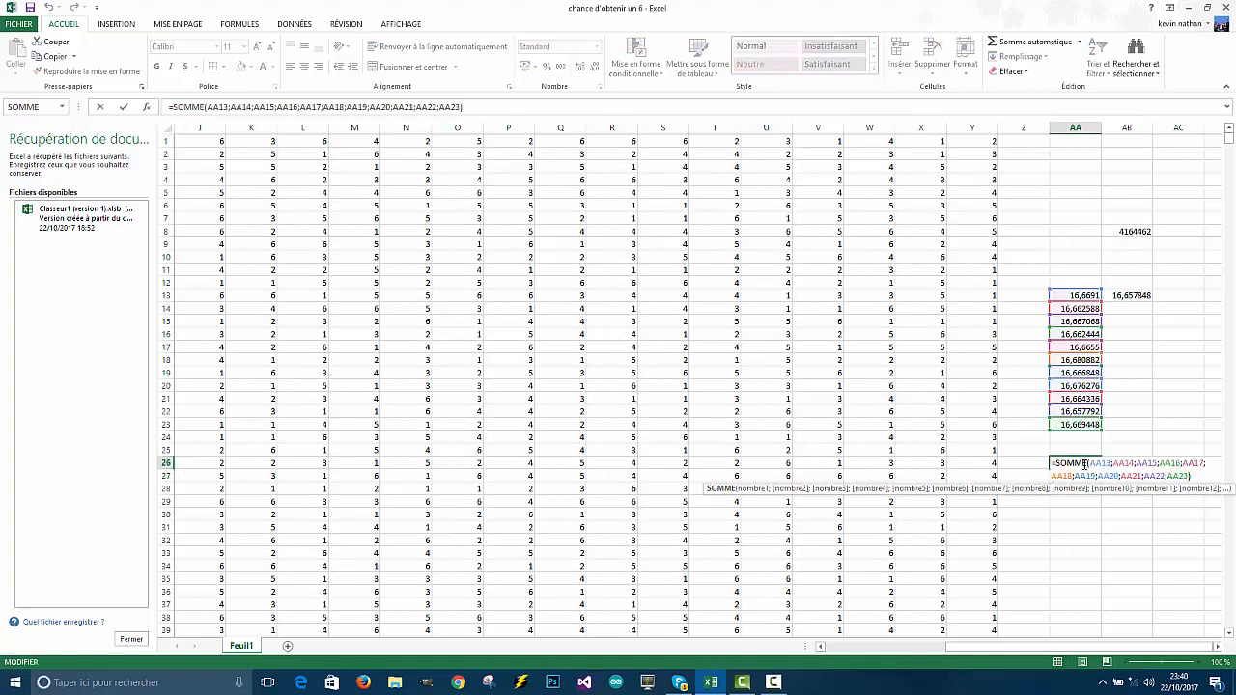
{"action": "key", "text": "ctrl+Return"}
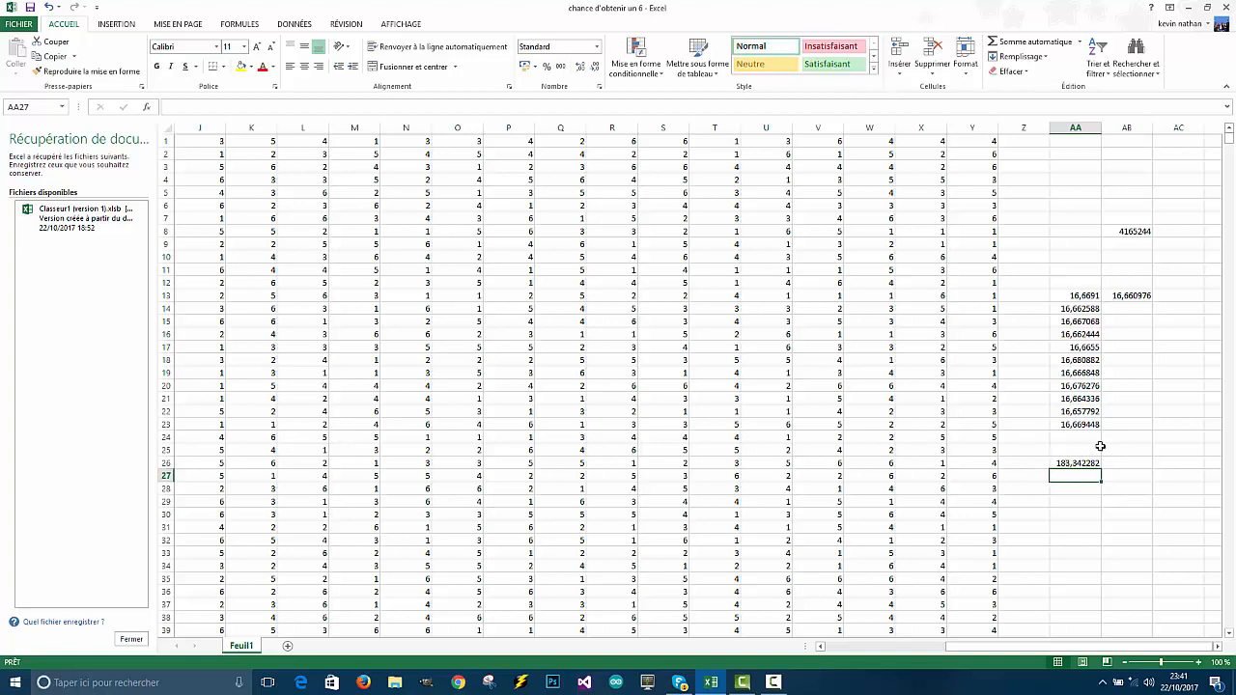
Step: Calculate the average percentage in AA30 with the formula =MOYENNE(AA26/11) and select the result
{"action": "double_click", "coordinate": [1069, 514]}
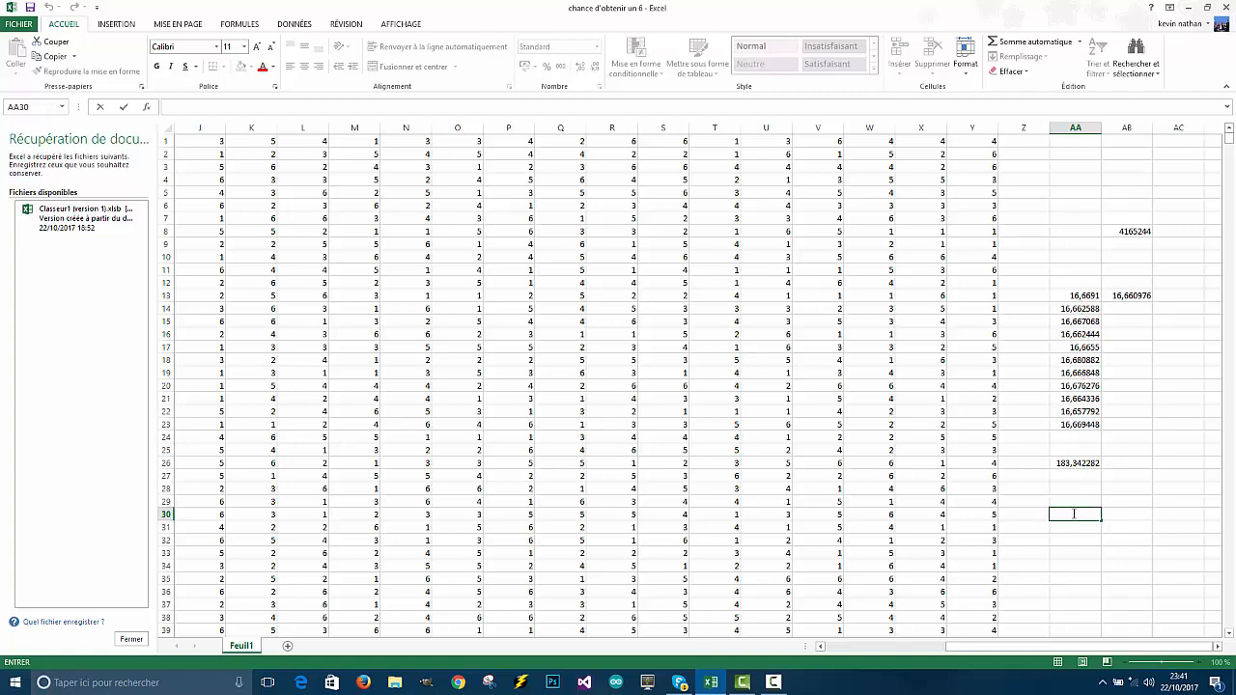
{"action": "type", "text": "=mo"}
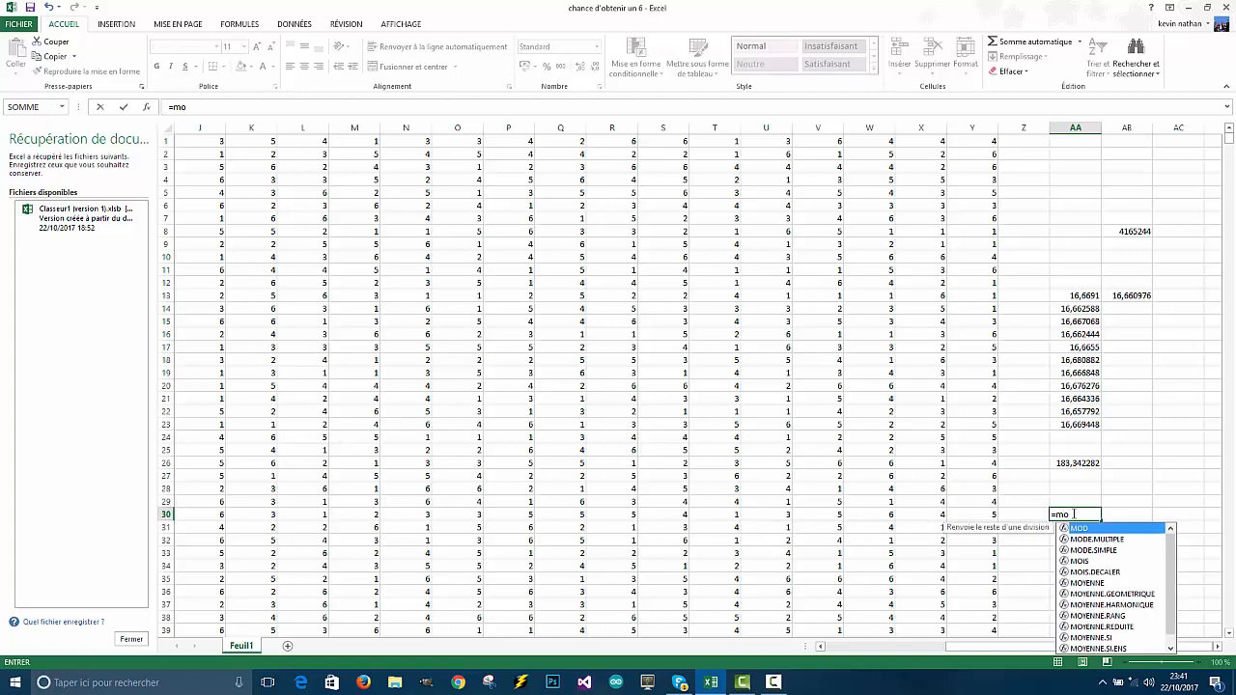
{"action": "double_click", "coordinate": [1098, 584]}
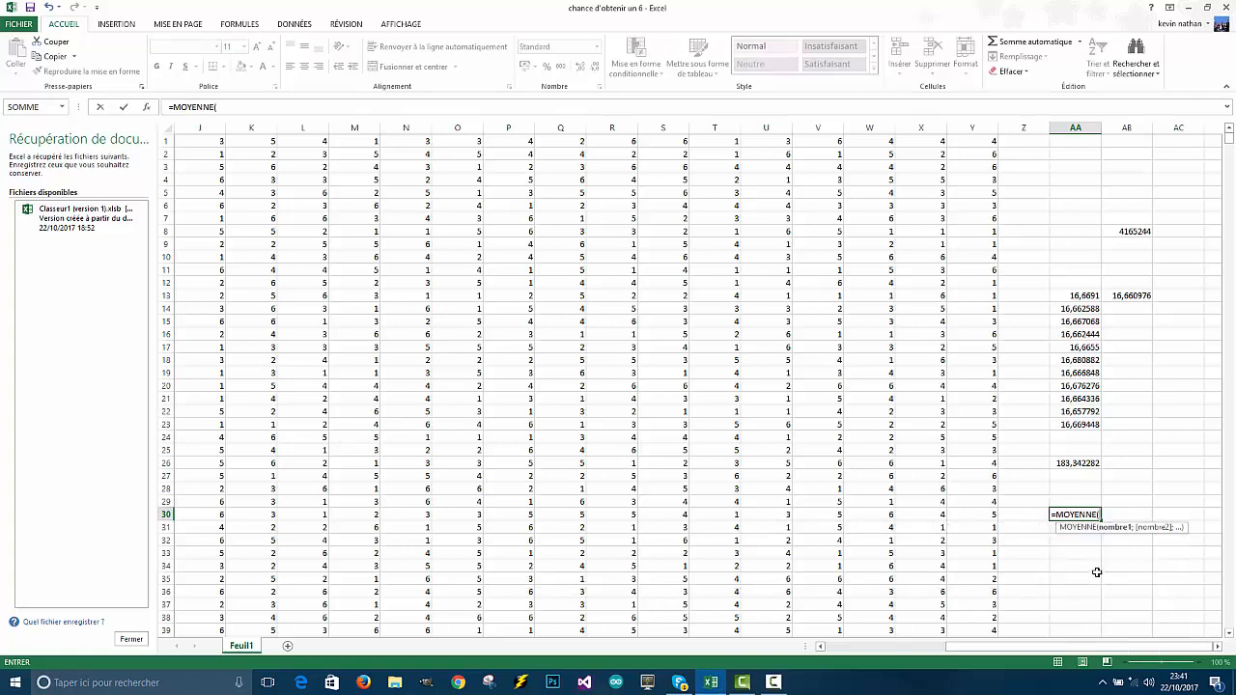
{"action": "left_click", "coordinate": [1093, 464]}
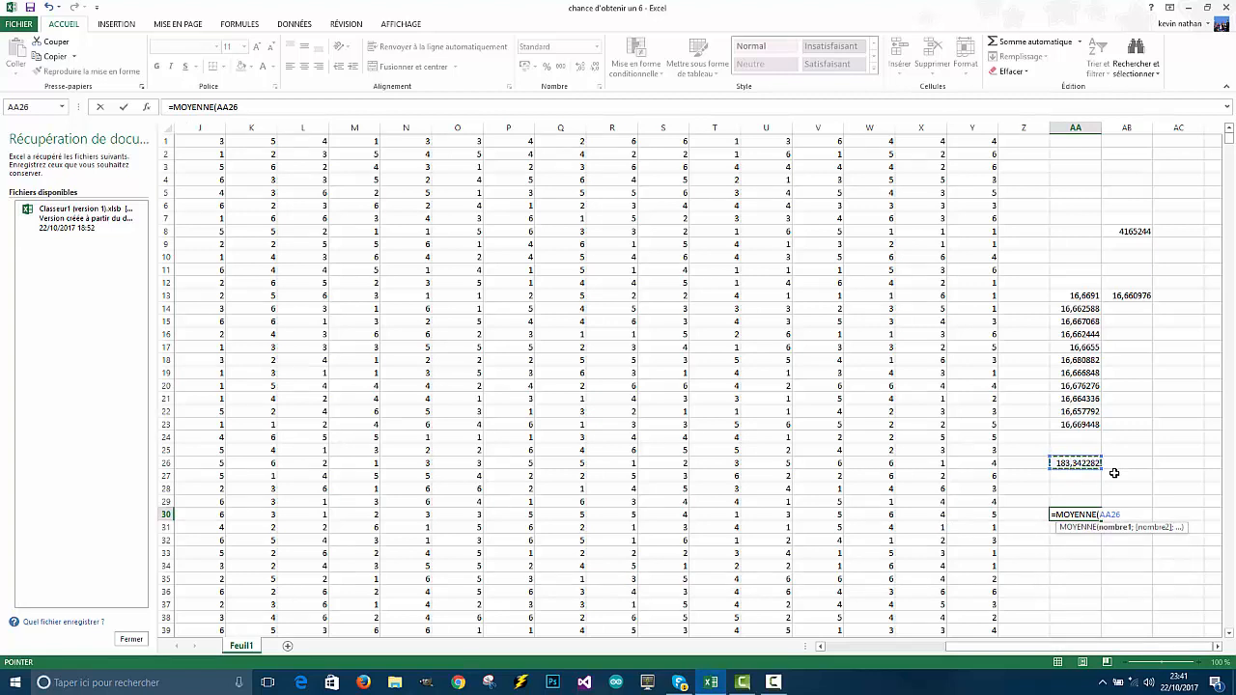
{"action": "type", "text": "/"}
{"action": "type", "text": "11)"}
{"action": "key", "text": "Return"}
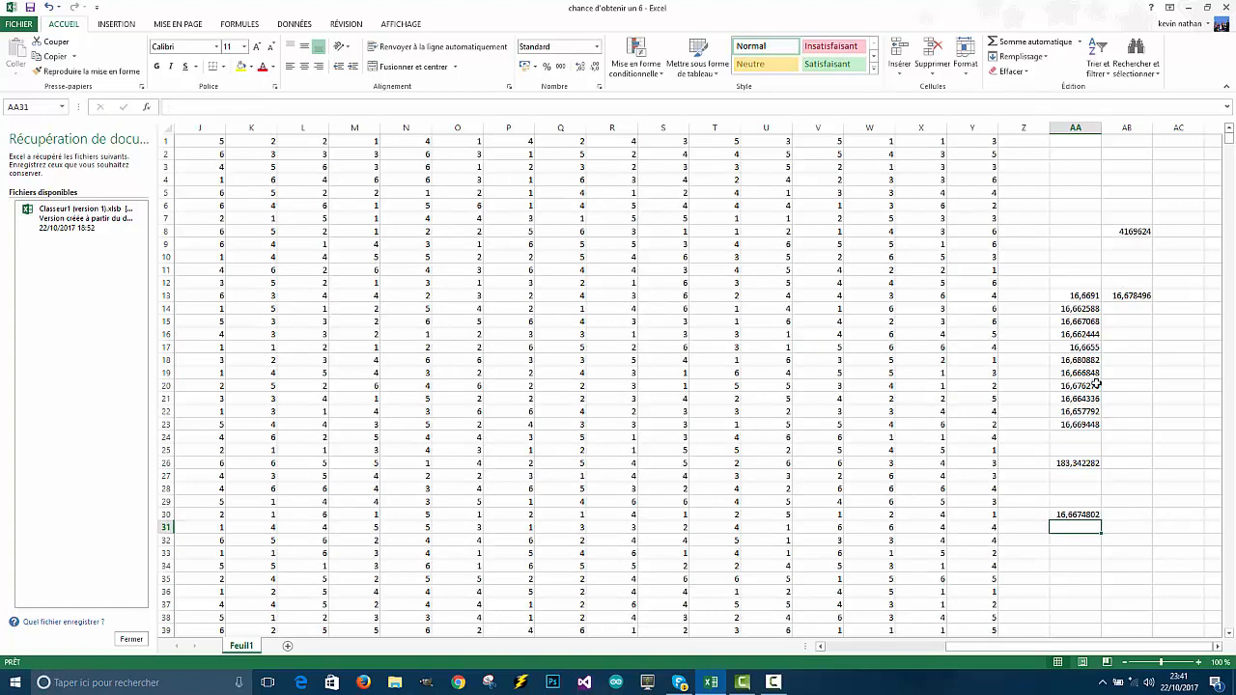
{"action": "left_click", "coordinate": [1086, 514]}
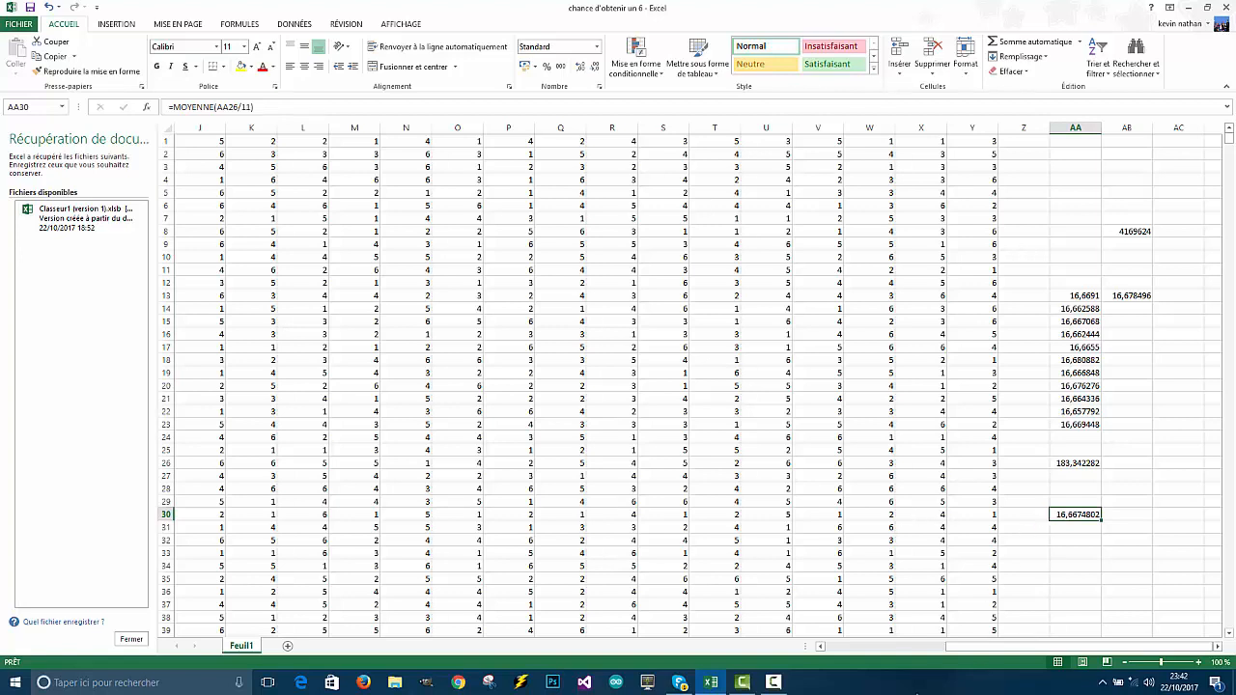
Step: Open the Task Manager on its process list and move its window clear of the recorded results to examine Excel's memory use
{"action": "right_click", "coordinate": [918, 685]}
{"action": "left_click", "coordinate": [979, 618]}
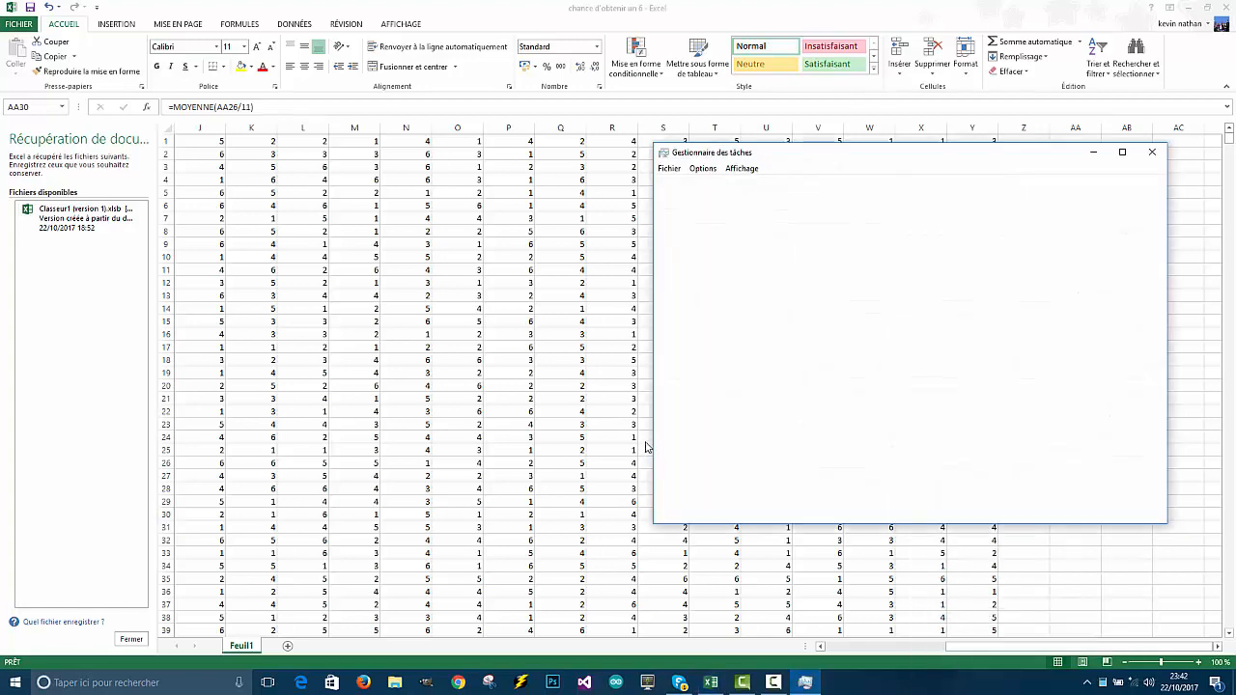
{"action": "left_click", "coordinate": [715, 184]}
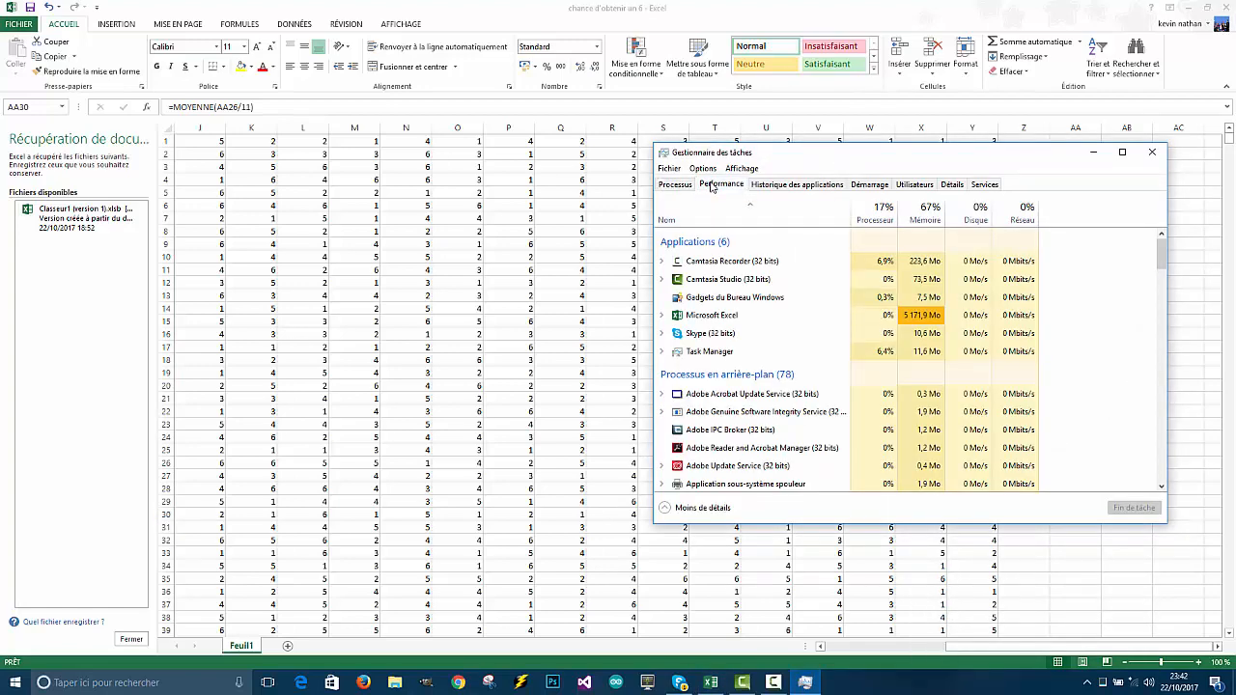
{"action": "left_click", "coordinate": [675, 184]}
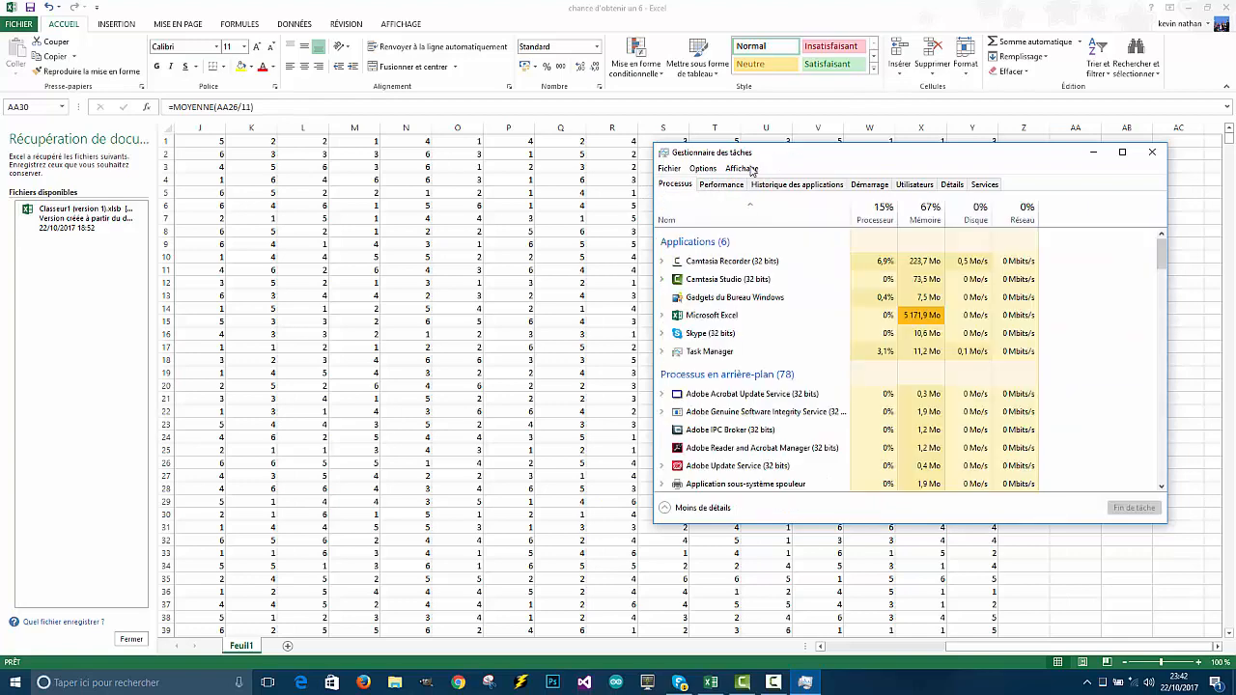
{"action": "left_click_drag", "start_coordinate": [797, 155], "coordinate": [319, 141]}
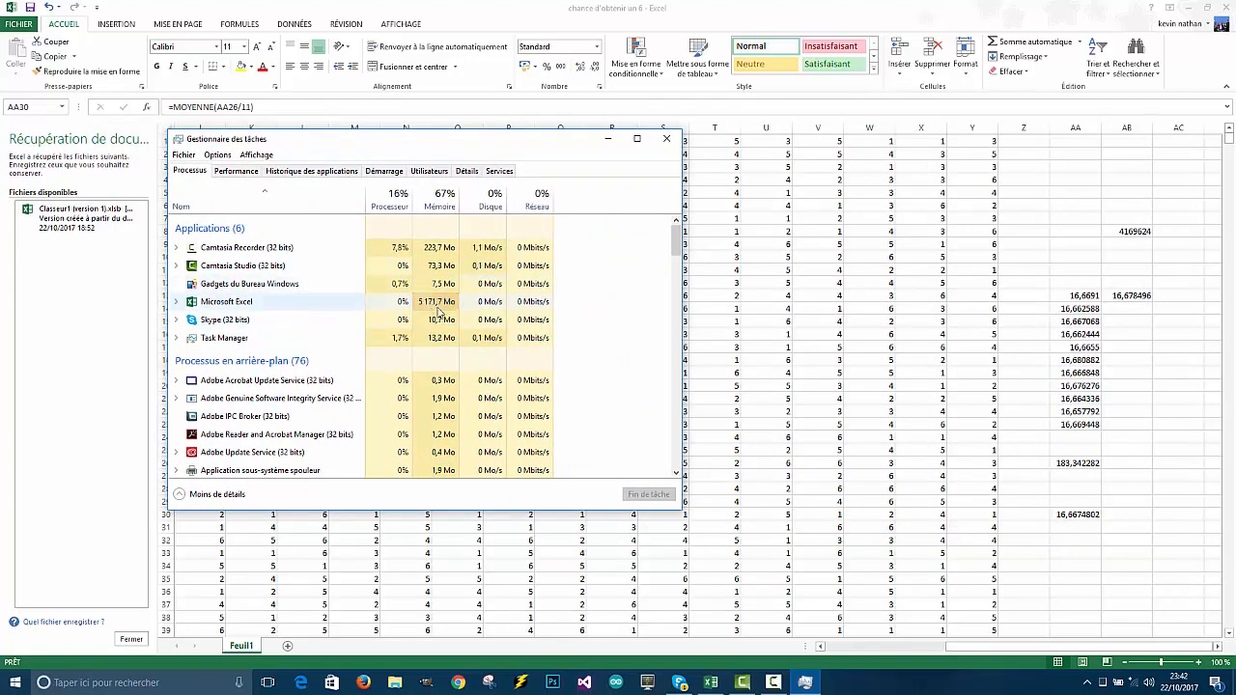
Step: Arrange the Excel workbook and the Task Manager side by side, each filling half of the screen
{"action": "left_click", "coordinate": [1081, 516]}
{"action": "left_click_drag", "start_coordinate": [1044, 5], "coordinate": [1233, 39]}
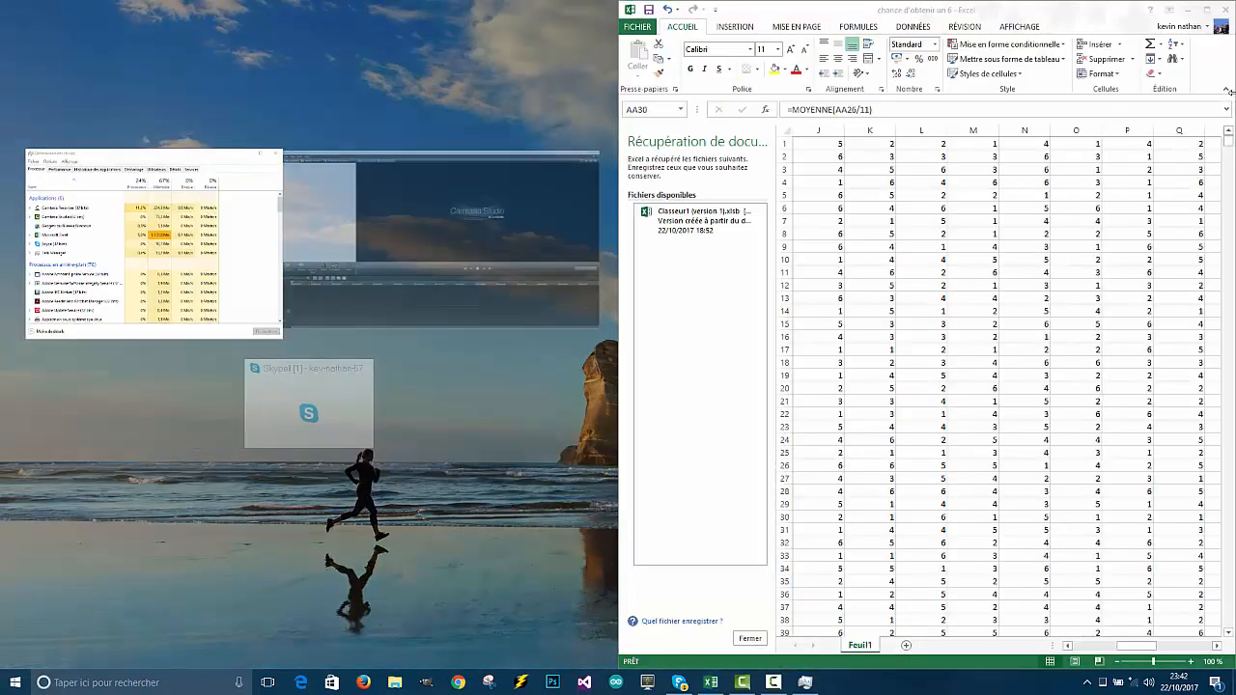
{"action": "left_click", "coordinate": [104, 210]}
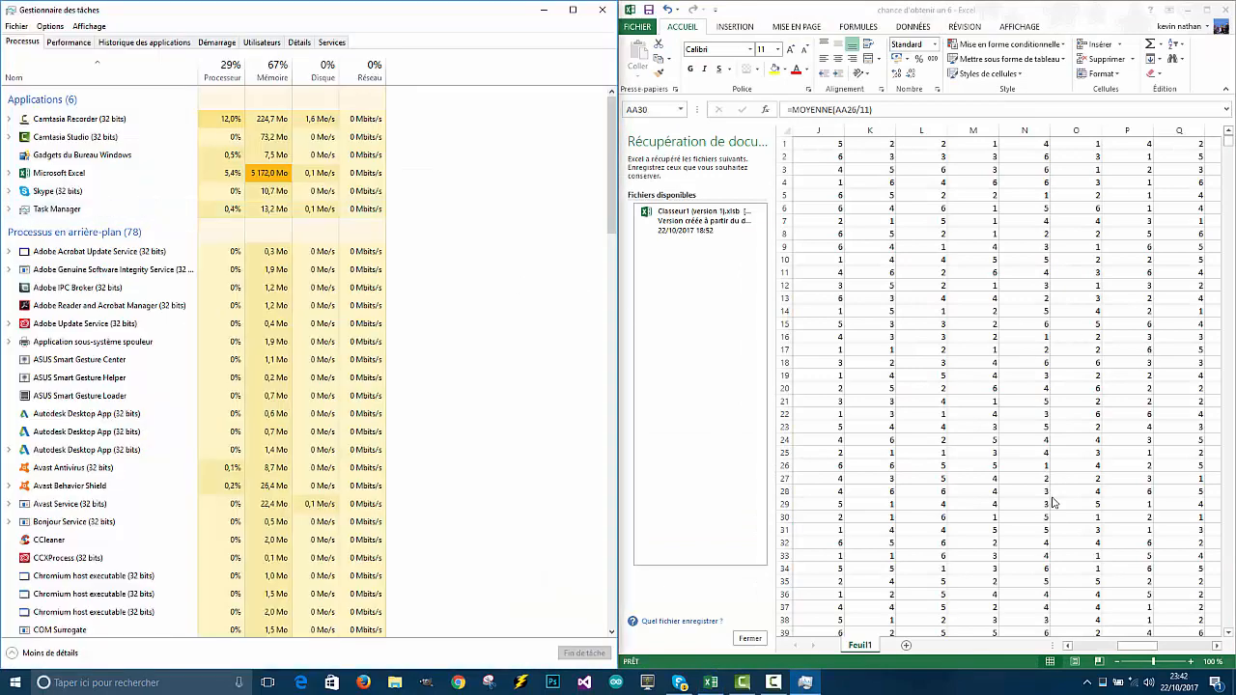
Step: Enter a lone = in AA32 to force a recalculation while watching Excel's processor and memory load in the Task Manager
{"action": "left_click", "coordinate": [1128, 648]}
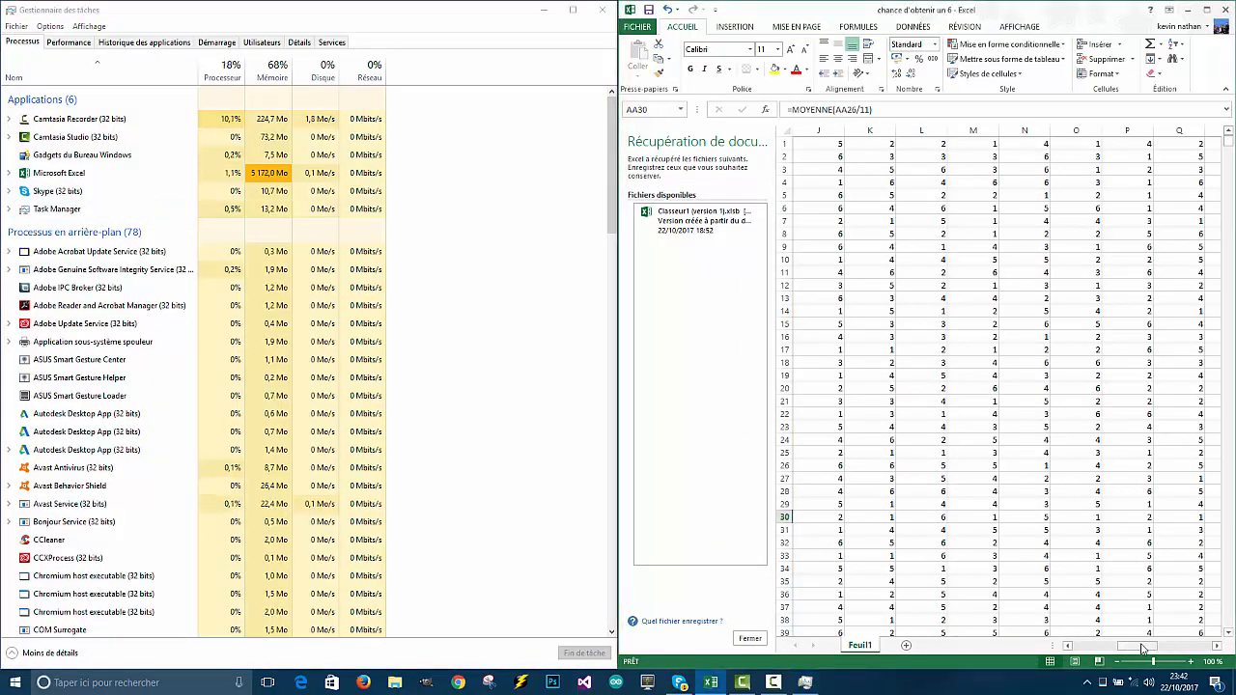
{"action": "left_click_drag", "start_coordinate": [1141, 648], "coordinate": [1203, 654]}
{"action": "left_click", "coordinate": [1128, 542]}
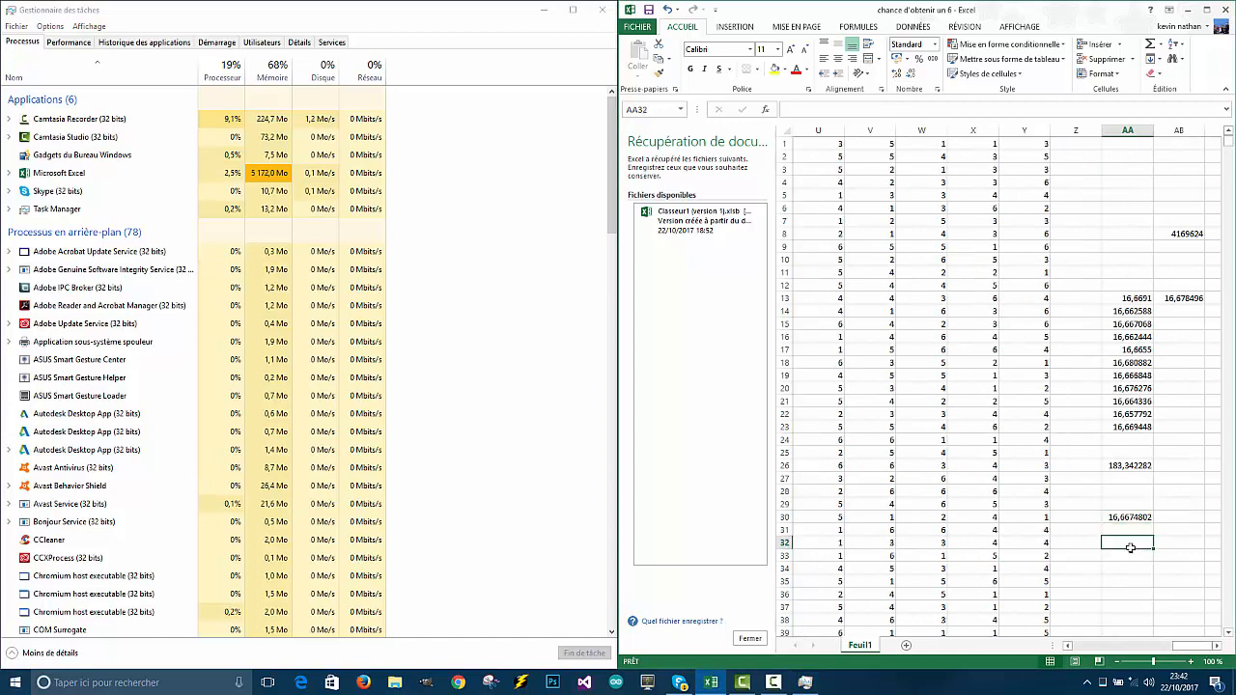
{"action": "double_click", "coordinate": [1129, 544]}
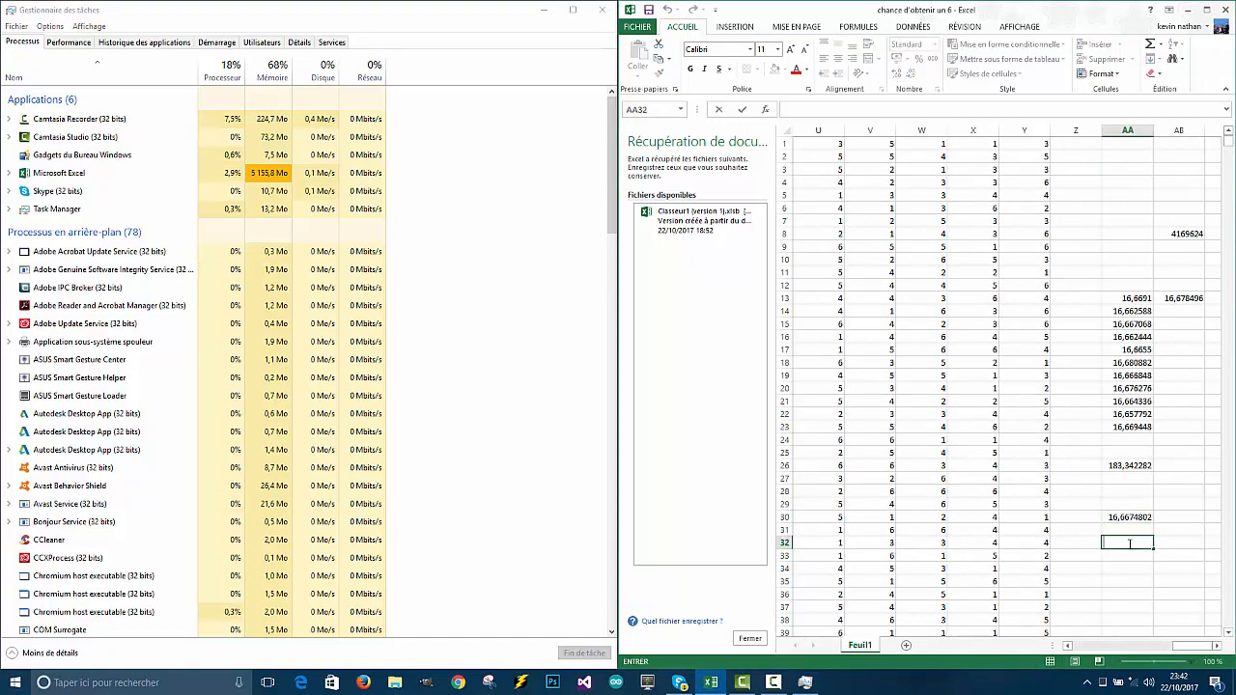
{"action": "type", "text": "="}
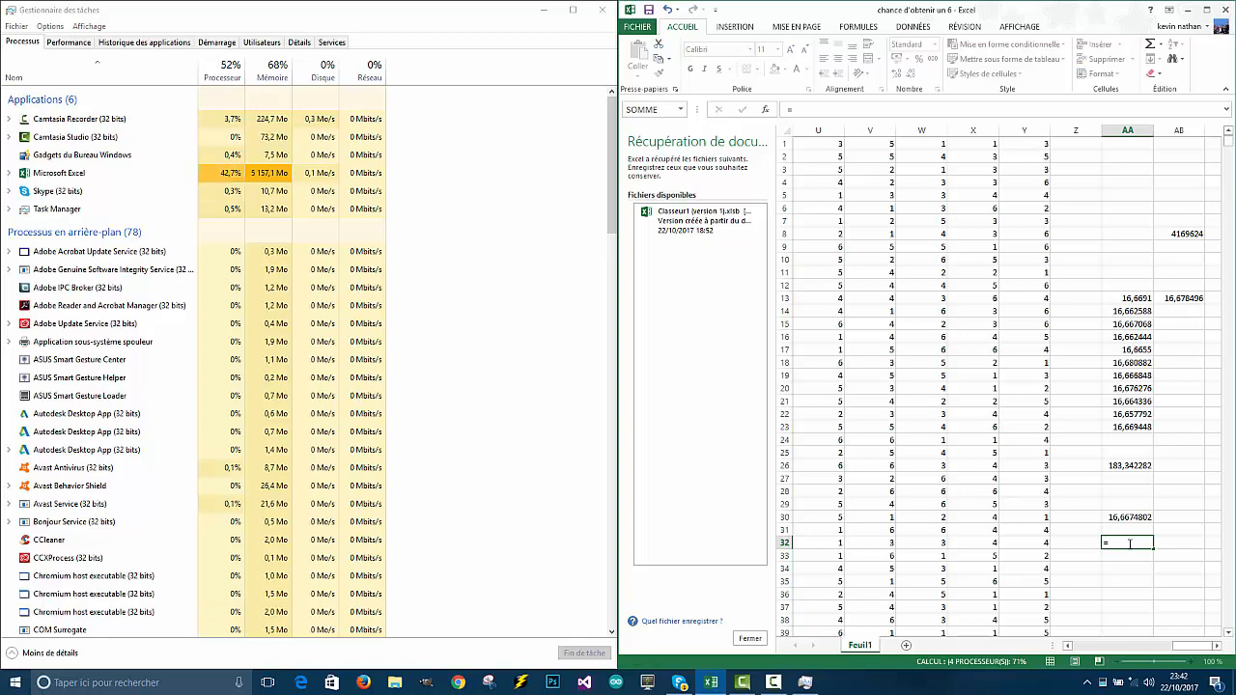
{"action": "key", "text": "Return"}
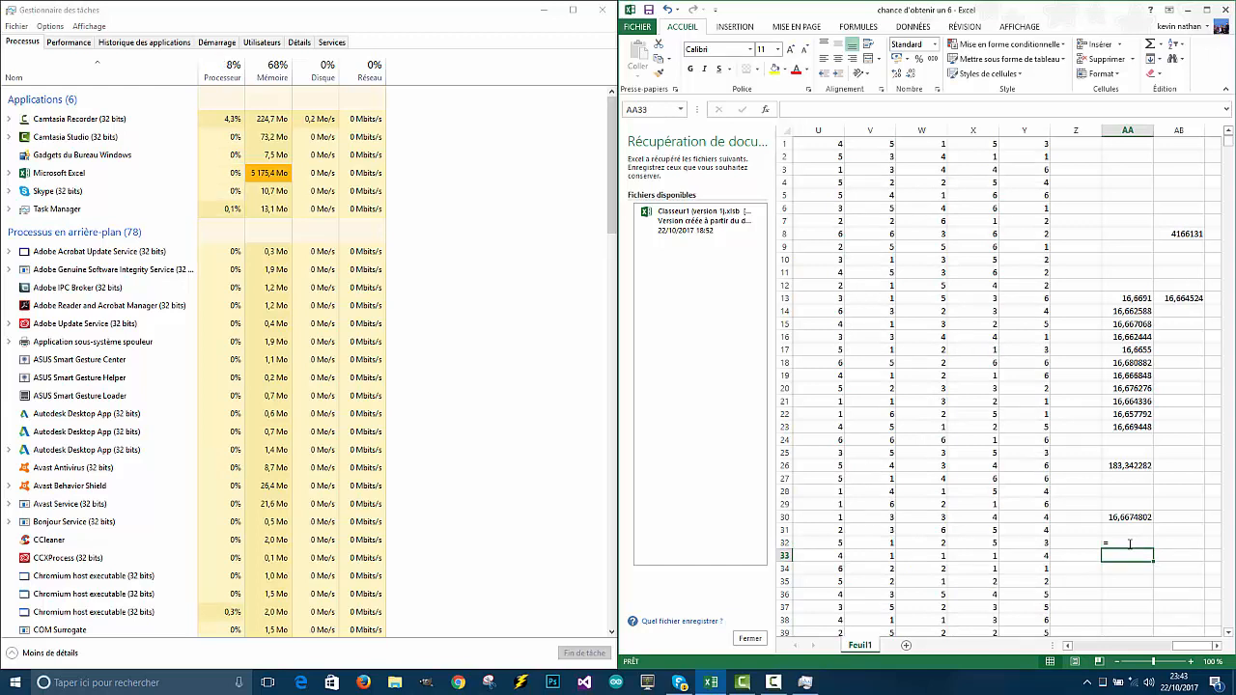
Step: Clear the stray = from AA32 and maximize the Excel window
{"action": "left_click", "coordinate": [1110, 542]}
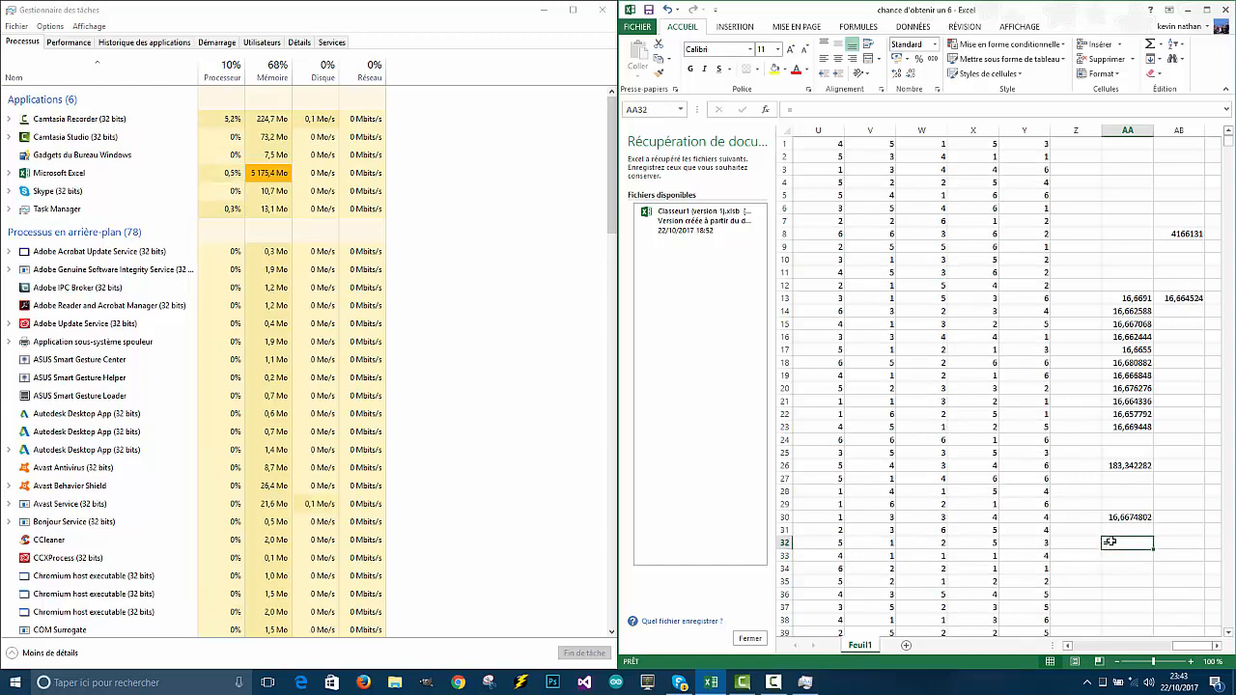
{"action": "double_click", "coordinate": [1115, 542]}
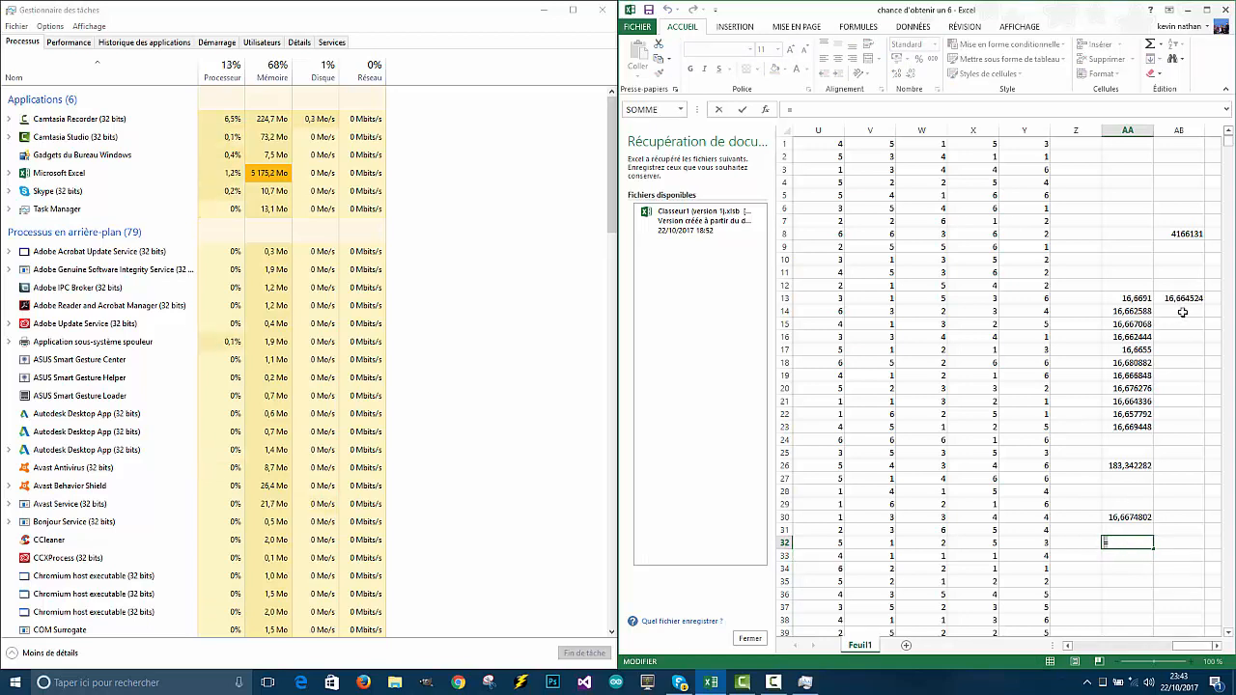
{"action": "key", "text": "Escape"}
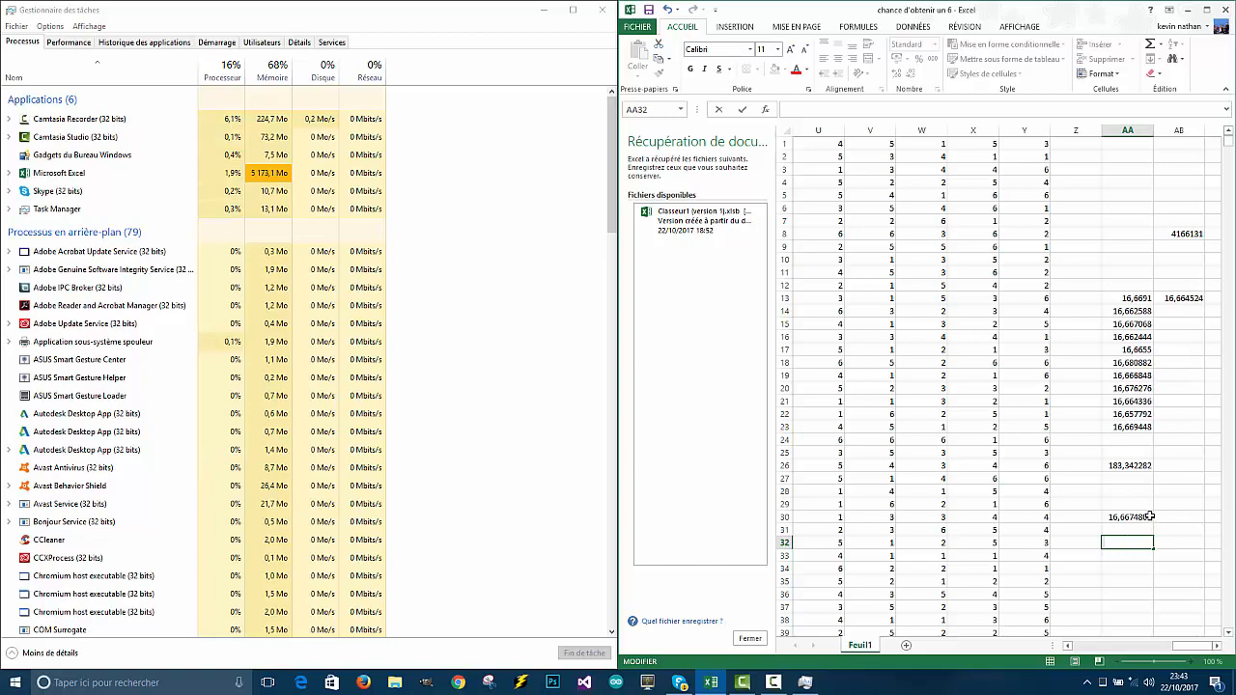
{"action": "left_click", "coordinate": [1206, 13]}
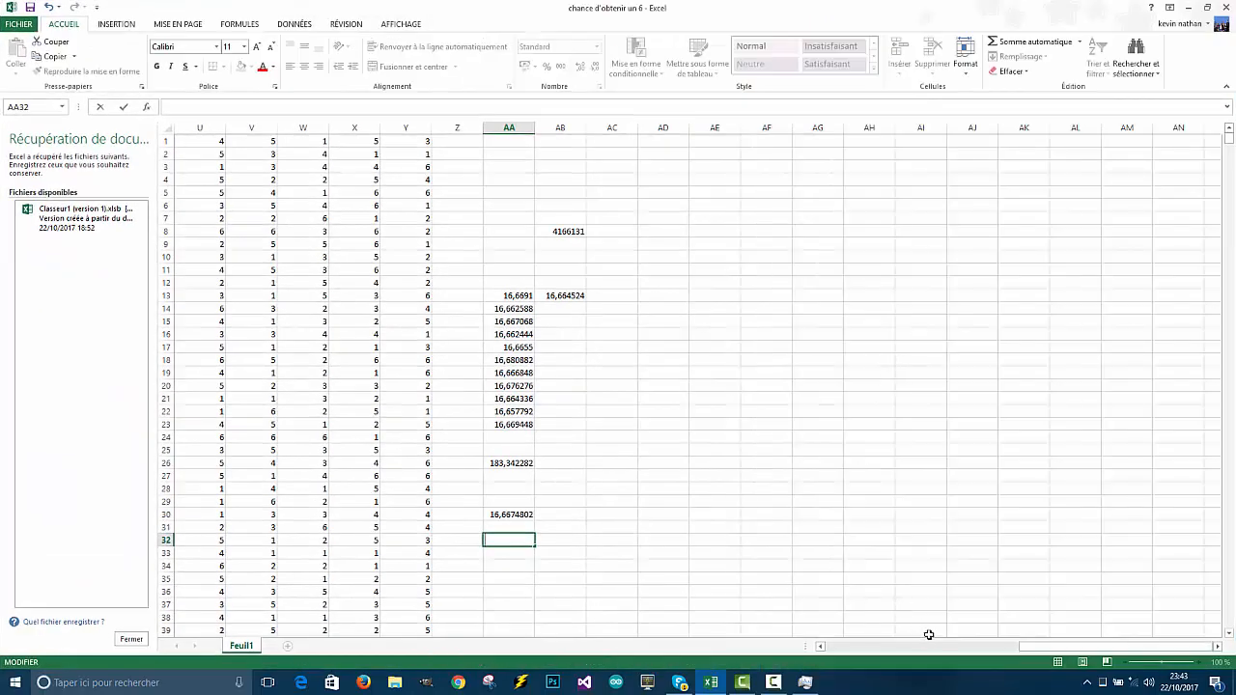
{"action": "left_click_drag", "start_coordinate": [1044, 647], "coordinate": [982, 645]}
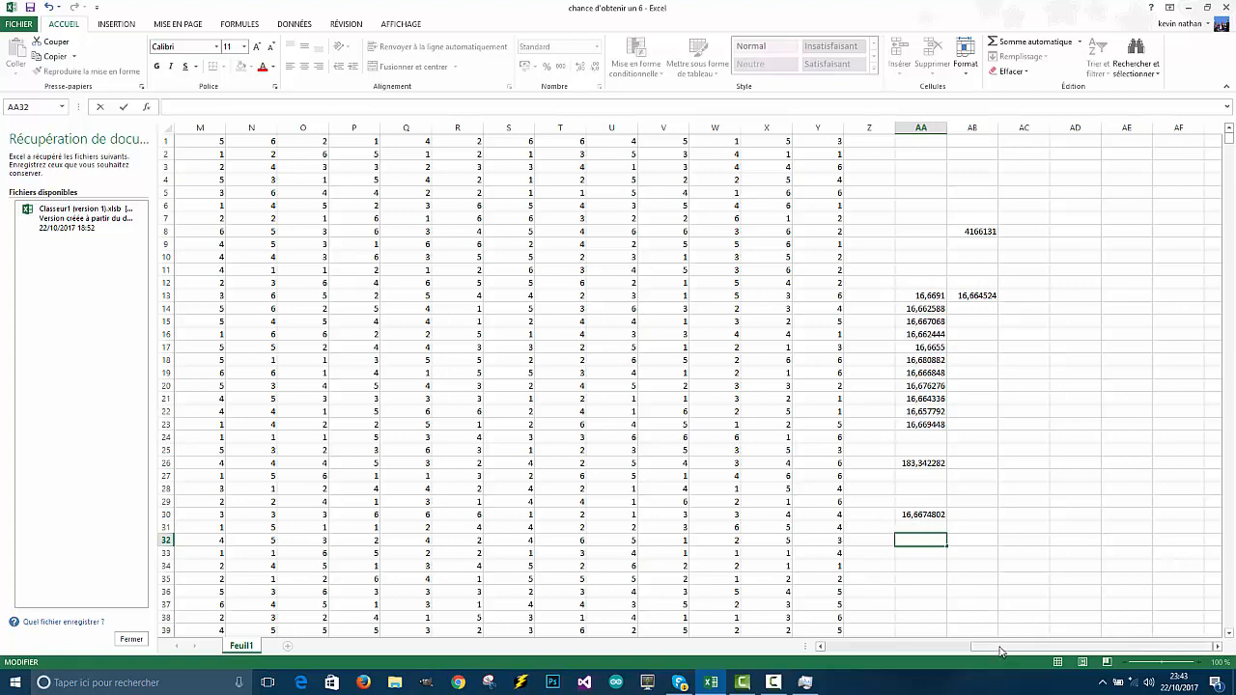
{"action": "left_click_drag", "start_coordinate": [1001, 652], "coordinate": [842, 649]}
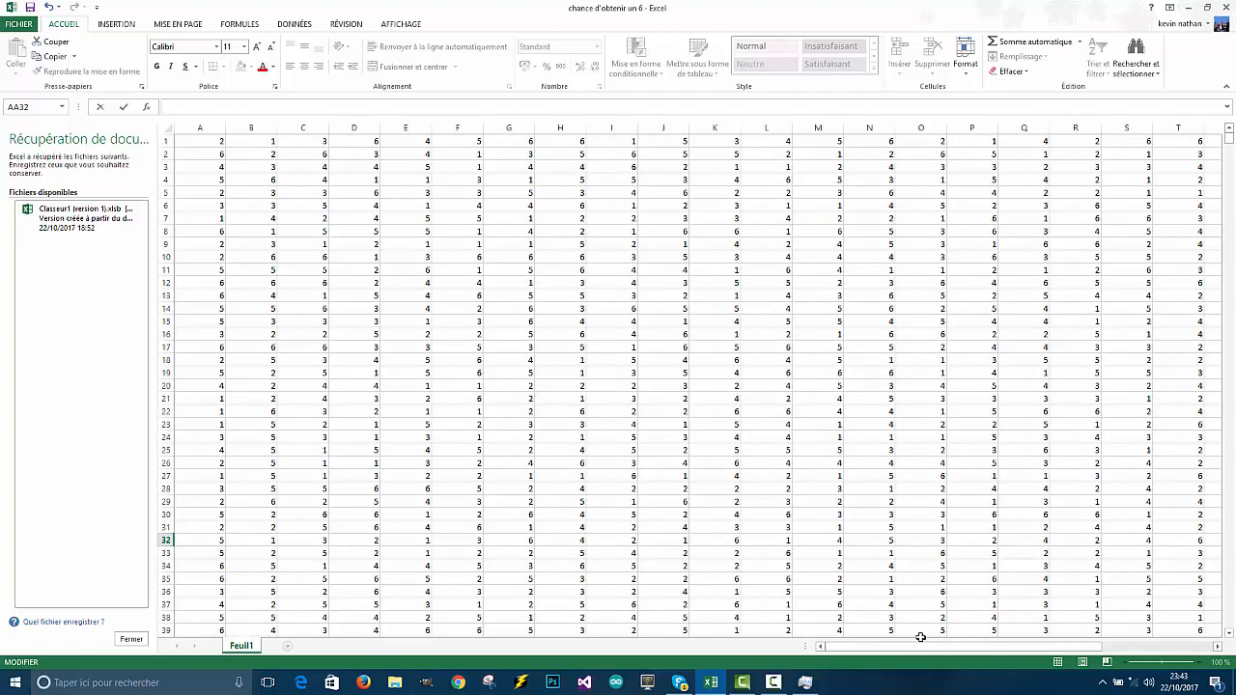
{"action": "left_click_drag", "start_coordinate": [922, 645], "coordinate": [1050, 643]}
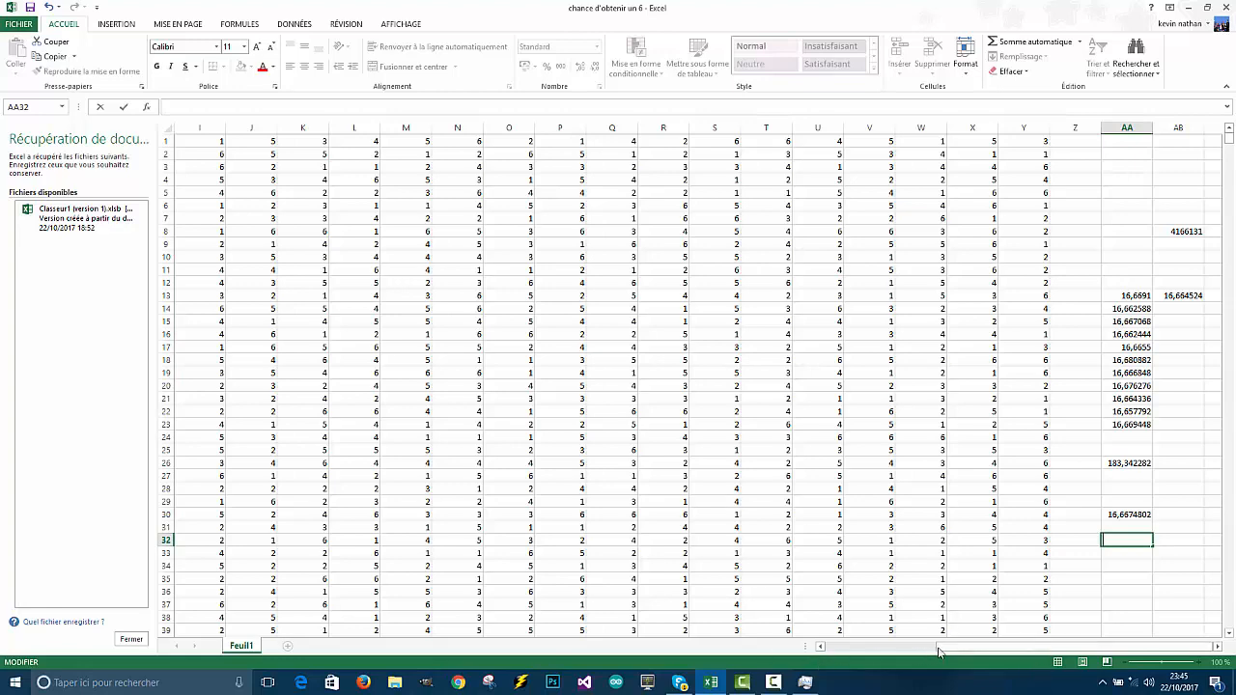
{"action": "left_click_drag", "start_coordinate": [938, 652], "coordinate": [866, 654]}
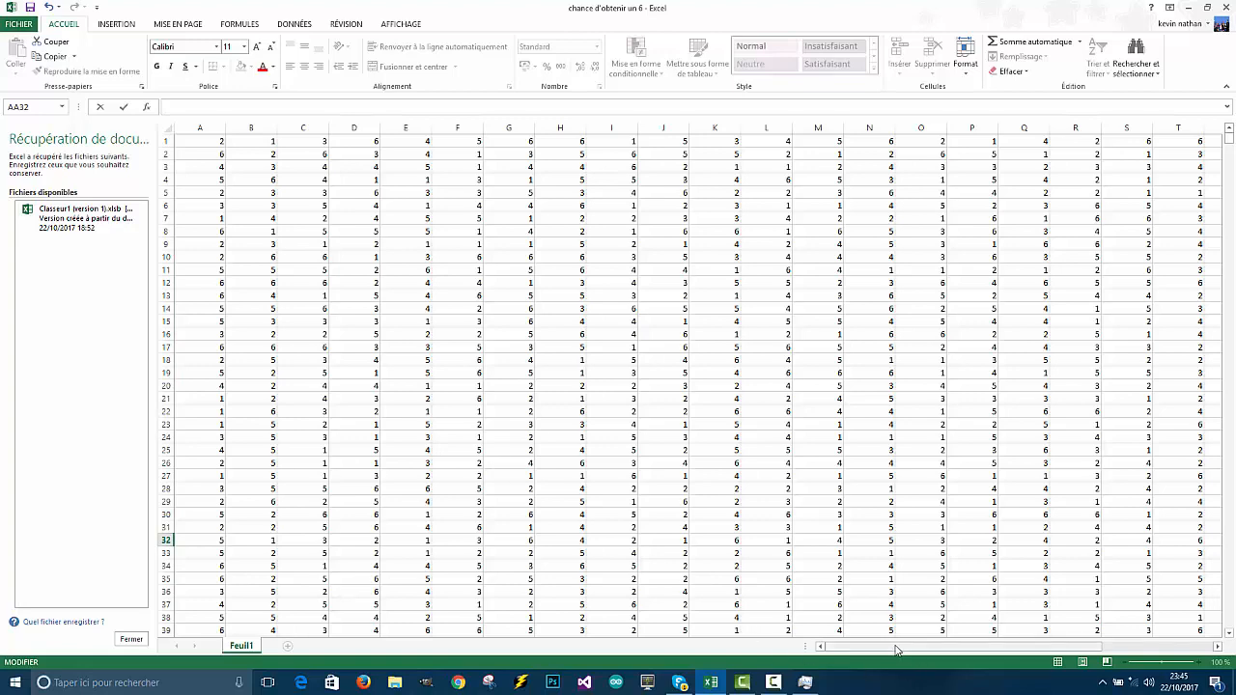
Step: Inspect the average formula =MOYENNE(AA26/11) in AA30 and re-enter it to recalculate the result
{"action": "left_click_drag", "start_coordinate": [897, 646], "coordinate": [1016, 650]}
{"action": "left_click", "coordinate": [1122, 513]}
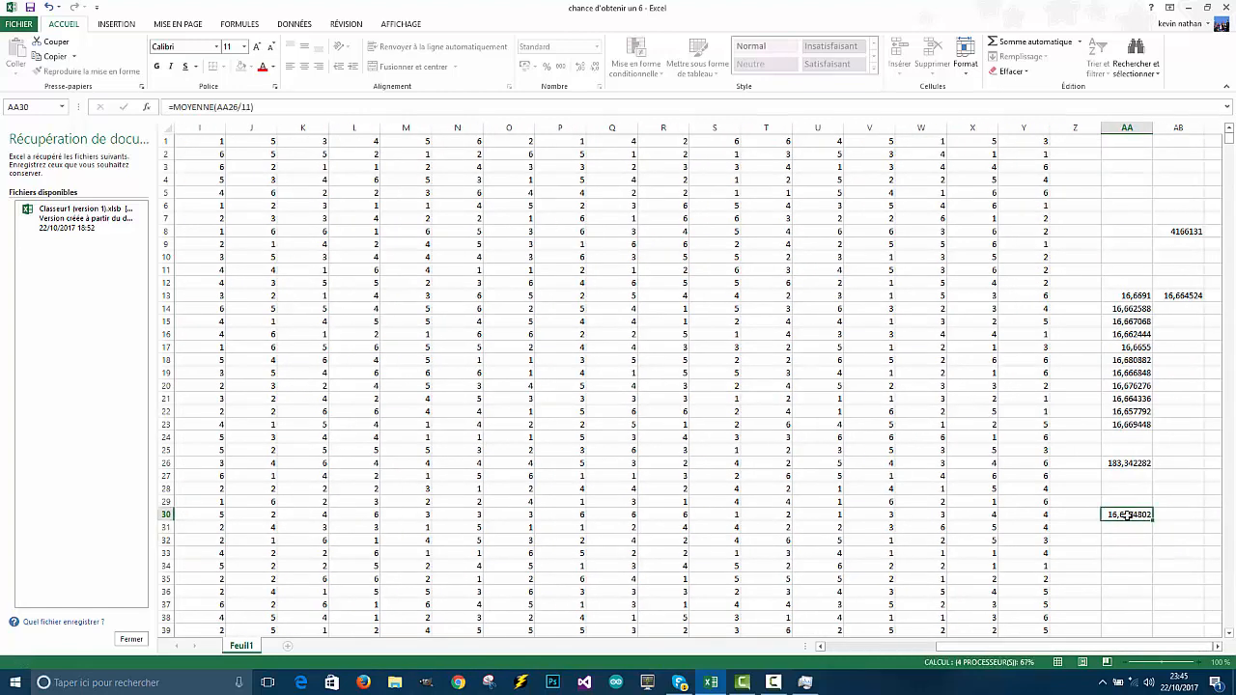
{"action": "double_click", "coordinate": [1128, 516]}
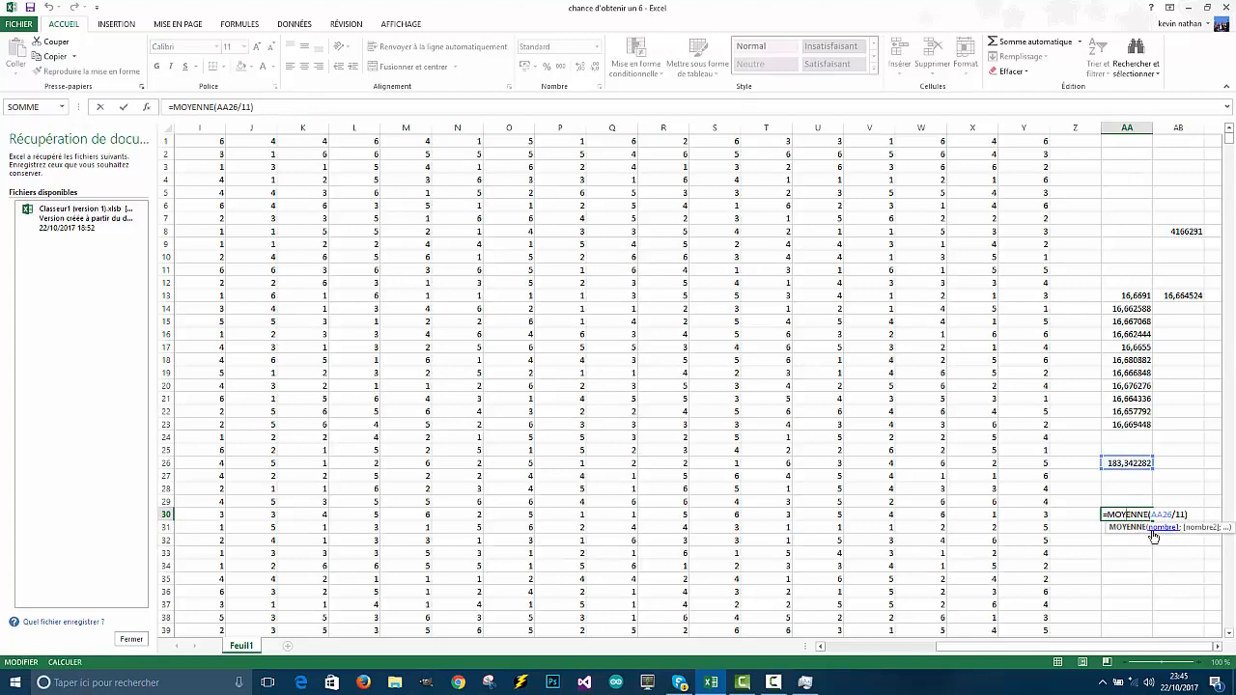
{"action": "left_click", "coordinate": [1133, 489]}
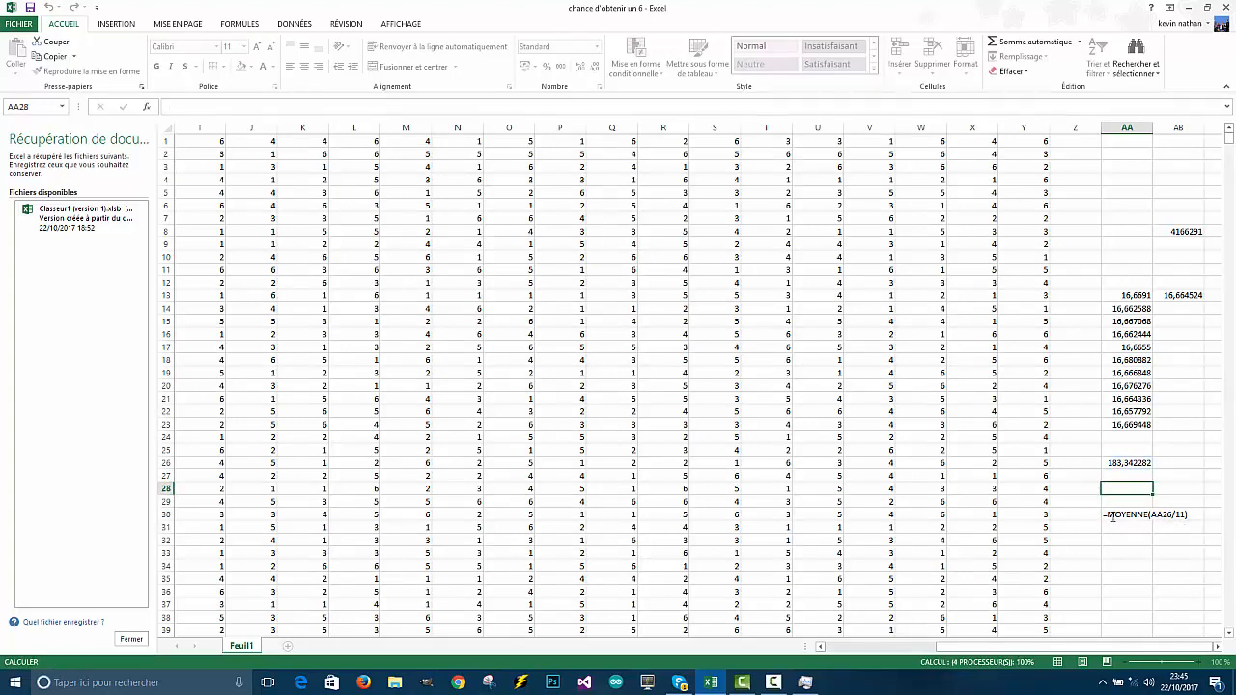
{"action": "double_click", "coordinate": [1108, 515]}
{"action": "left_click", "coordinate": [1195, 514]}
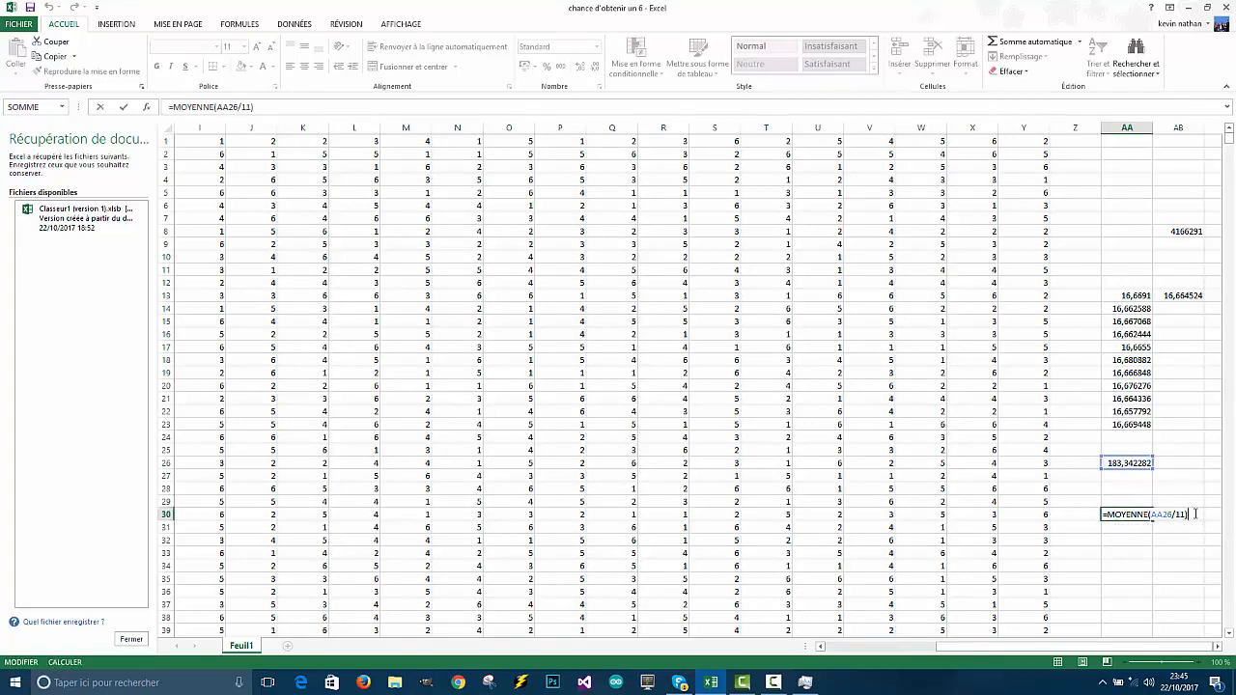
{"action": "key", "text": "Return"}
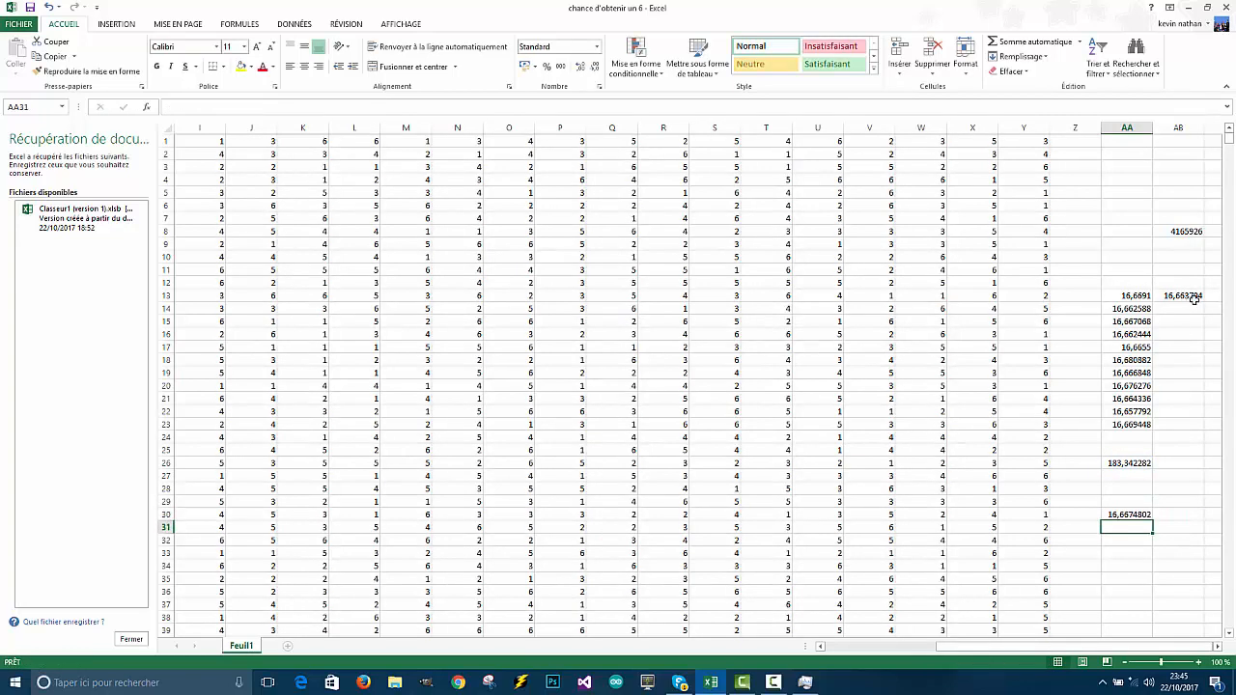
Step: Inspect the percentage formula =AB8*100/25000000 in AB13 and leave the cell
{"action": "left_click", "coordinate": [1194, 300]}
{"action": "double_click", "coordinate": [1194, 300]}
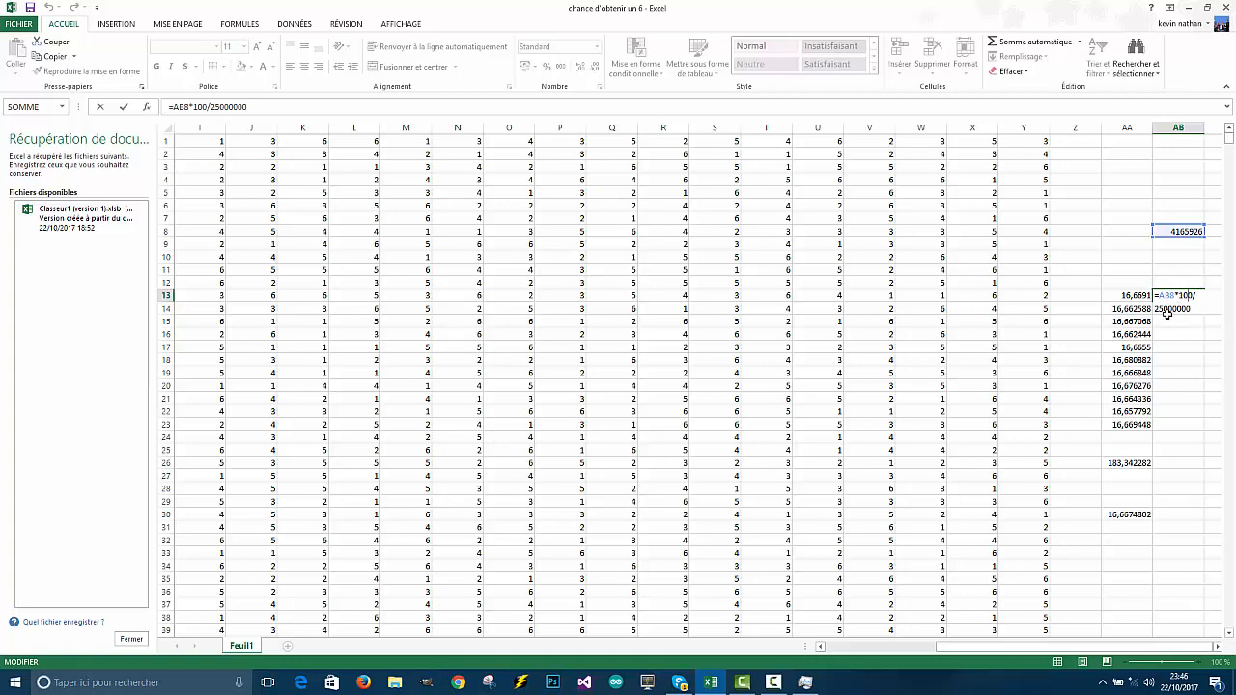
{"action": "left_click", "coordinate": [1145, 259]}
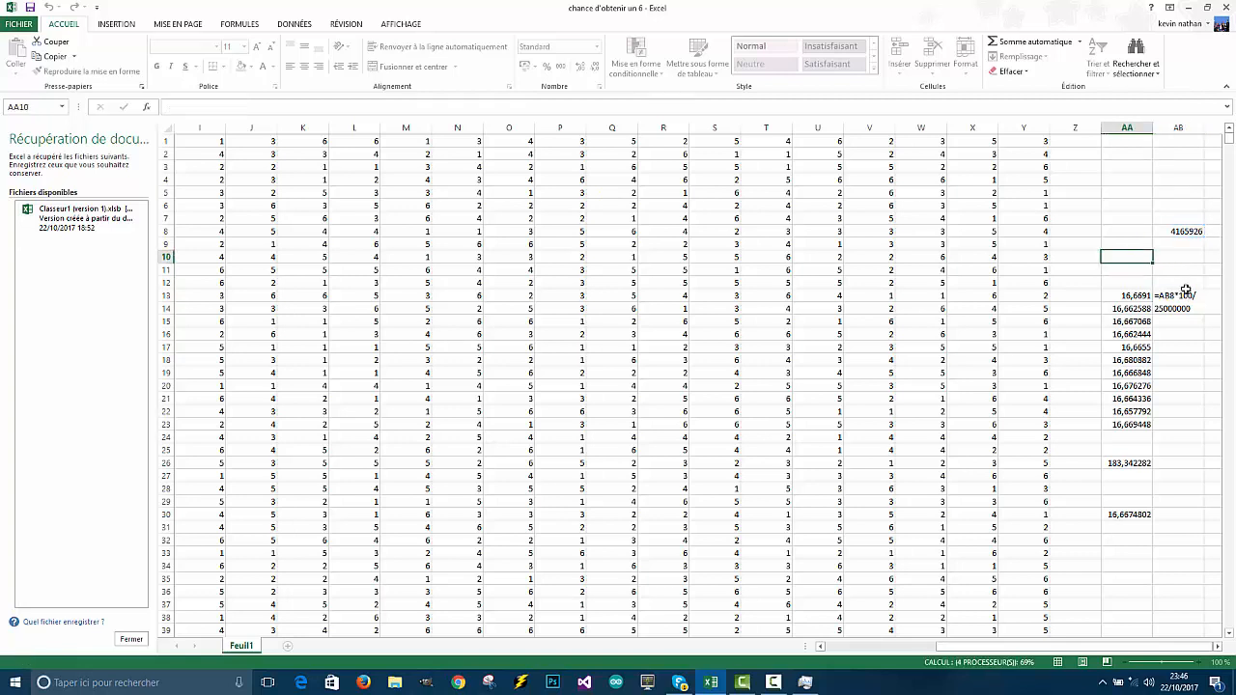
{"action": "left_click", "coordinate": [1179, 293]}
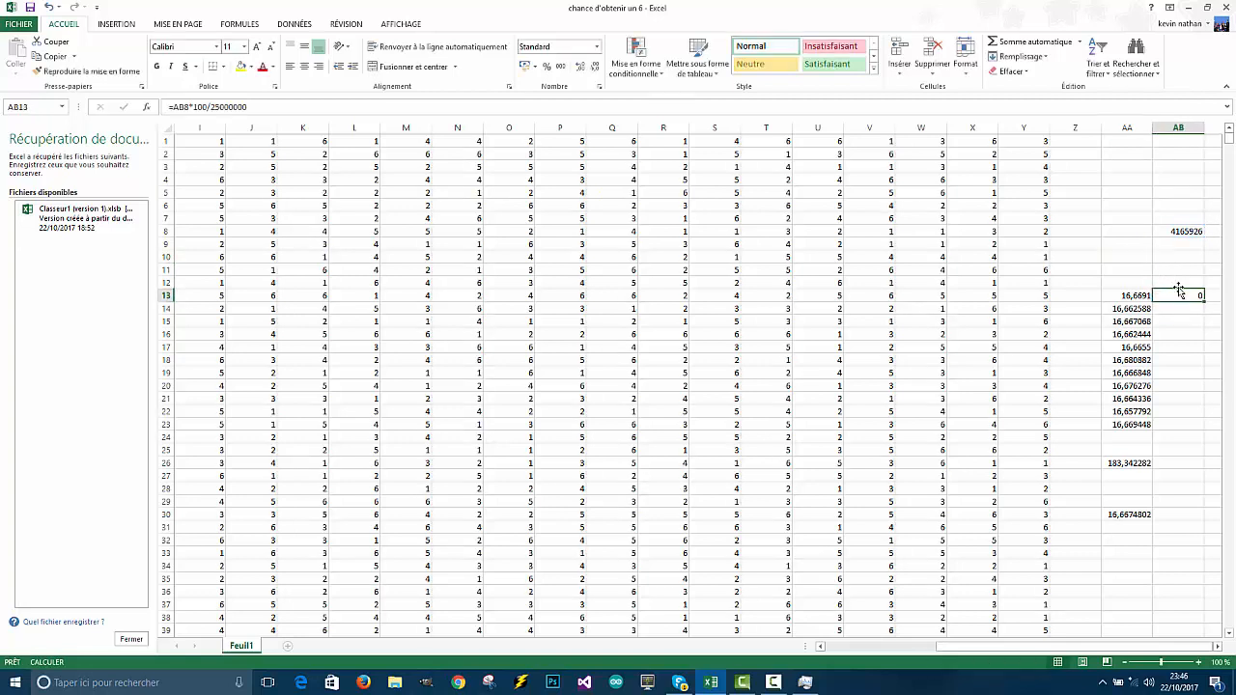
{"action": "left_click", "coordinate": [1100, 257]}
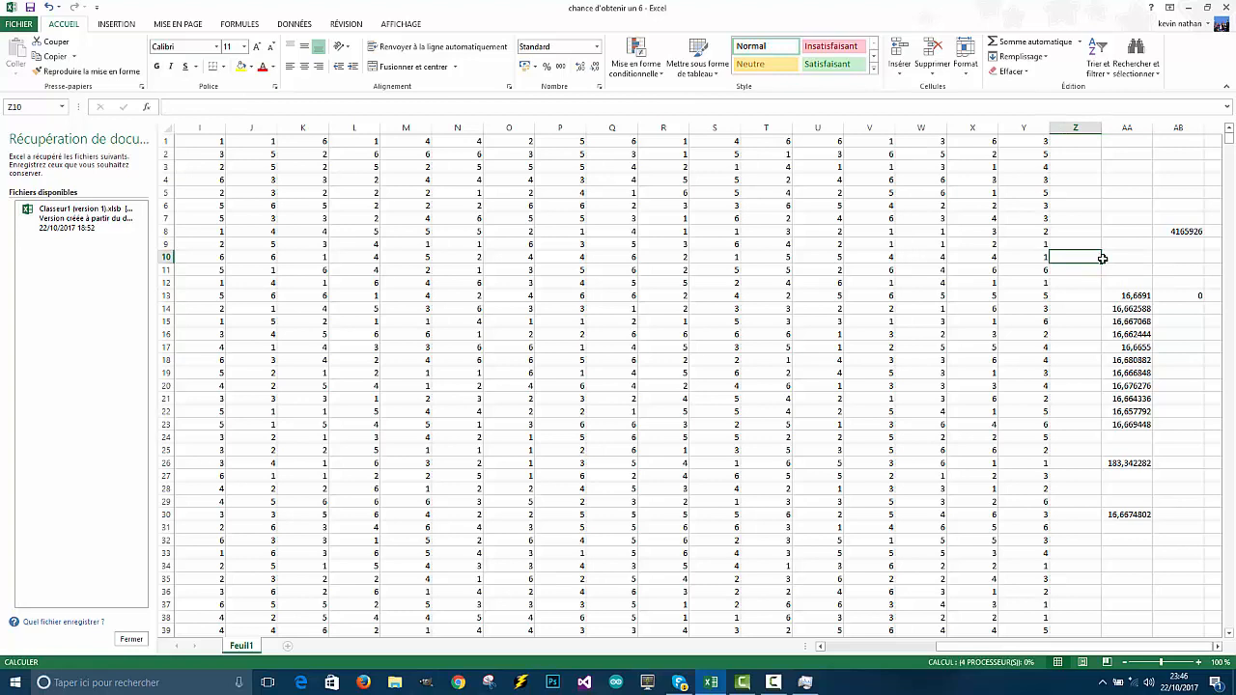
{"action": "key", "text": "Return"}
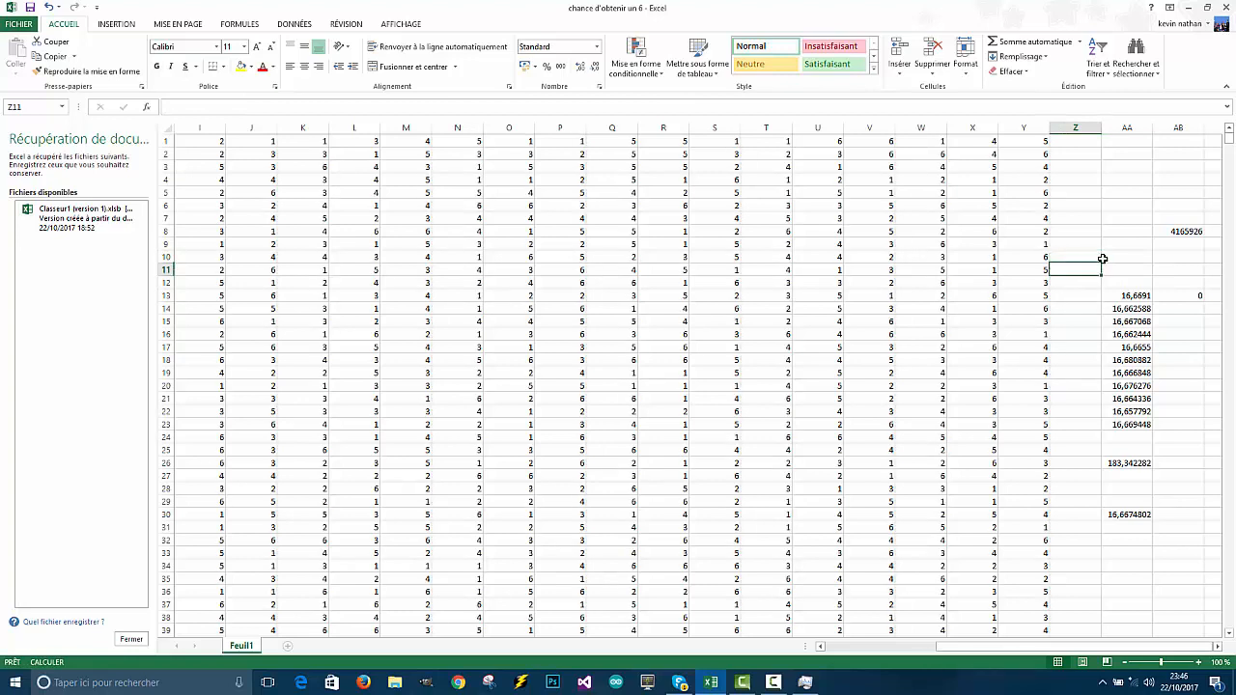
Step: Re-enter the formula =AB8*100/25000000 in AB13 to recalculate the percentage of sixes
{"action": "left_click", "coordinate": [1185, 298]}
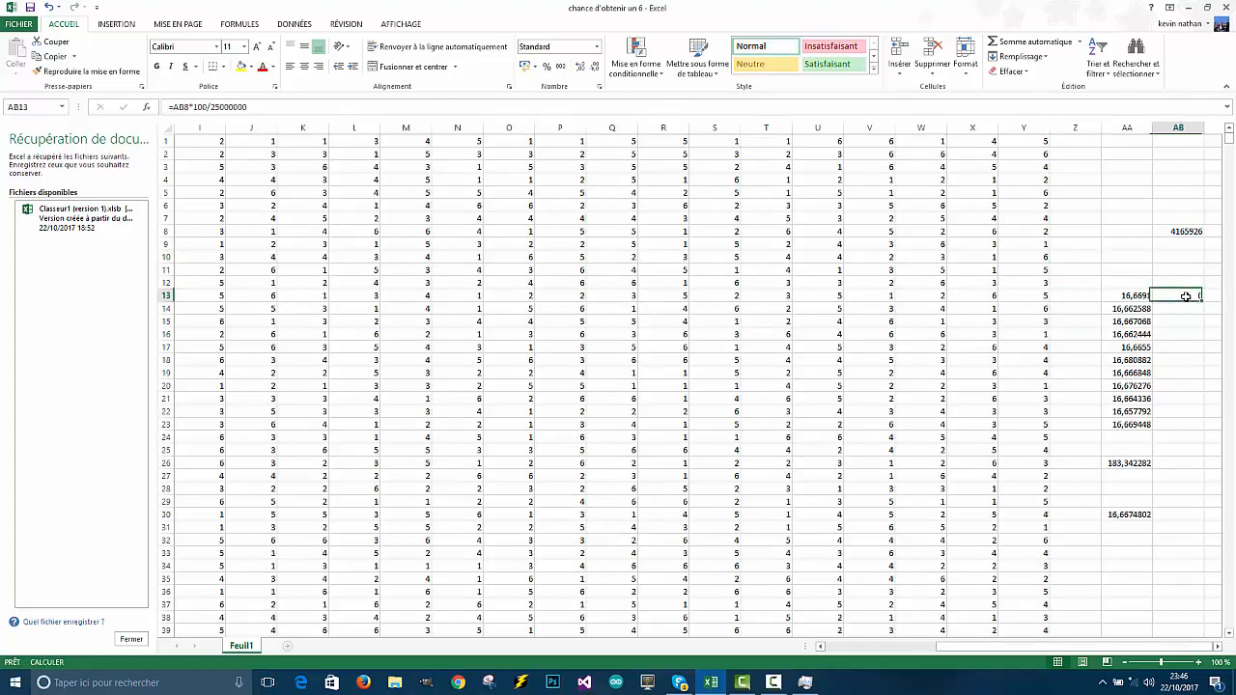
{"action": "double_click", "coordinate": [1186, 296]}
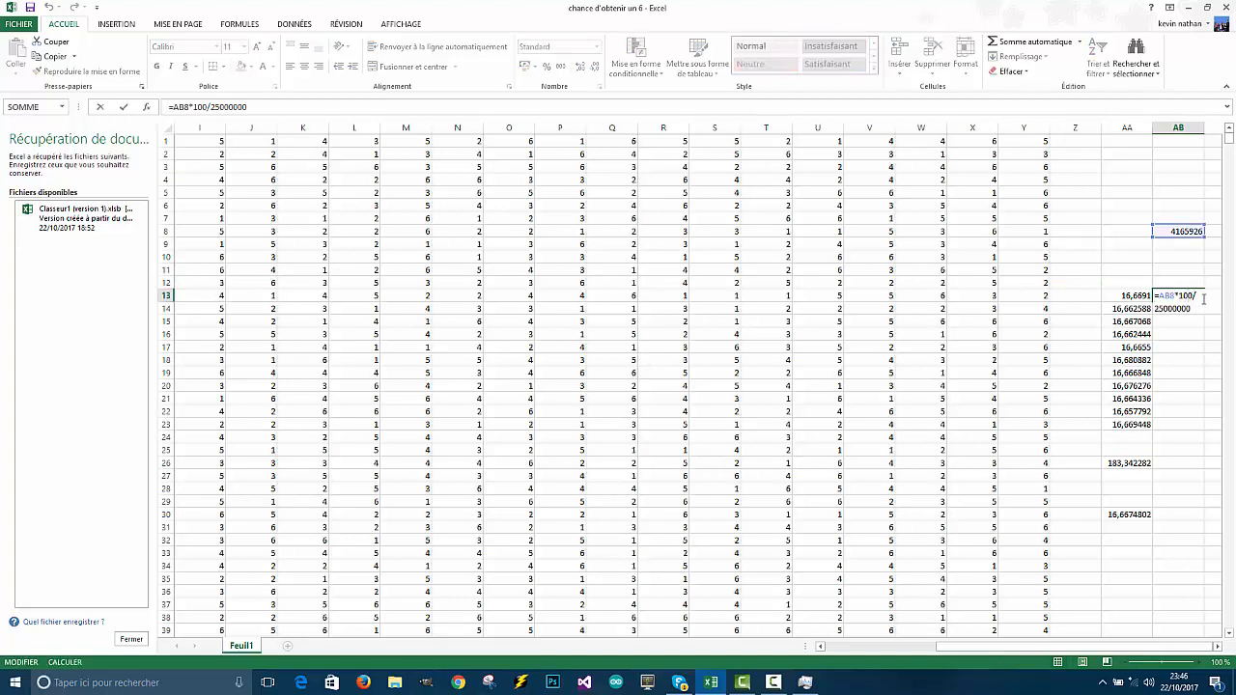
{"action": "key", "text": "Return"}
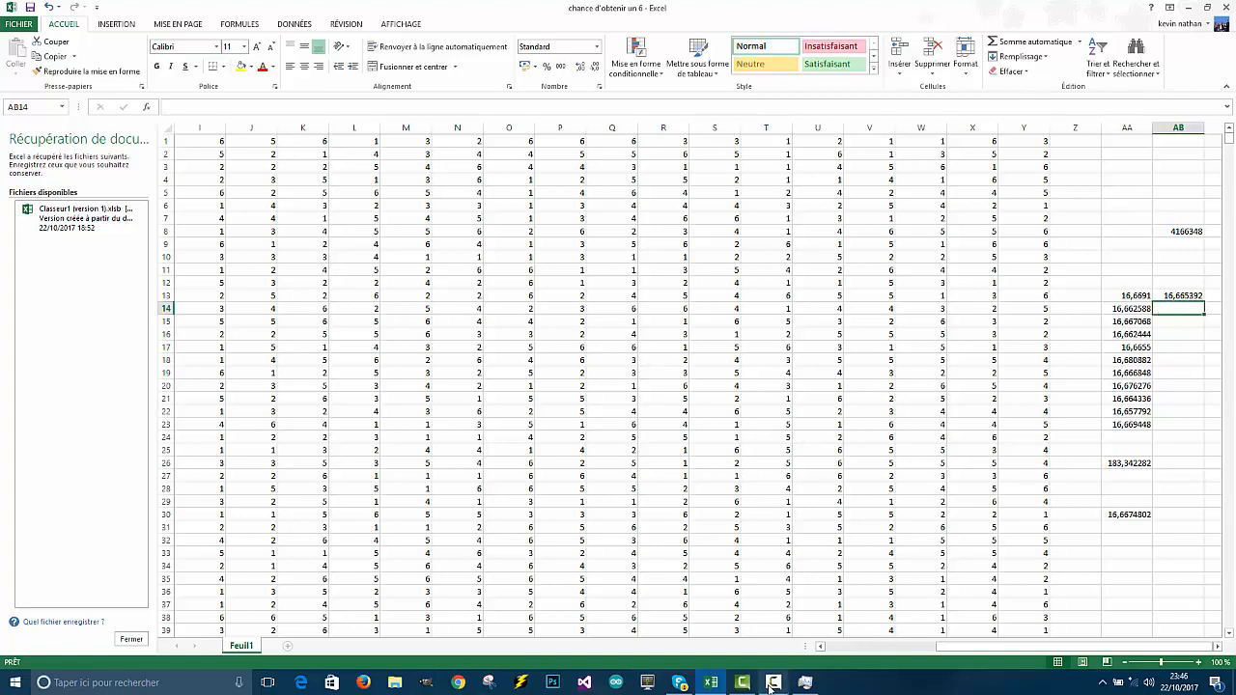
{"action": "mouse_move", "coordinate": [775, 683]}
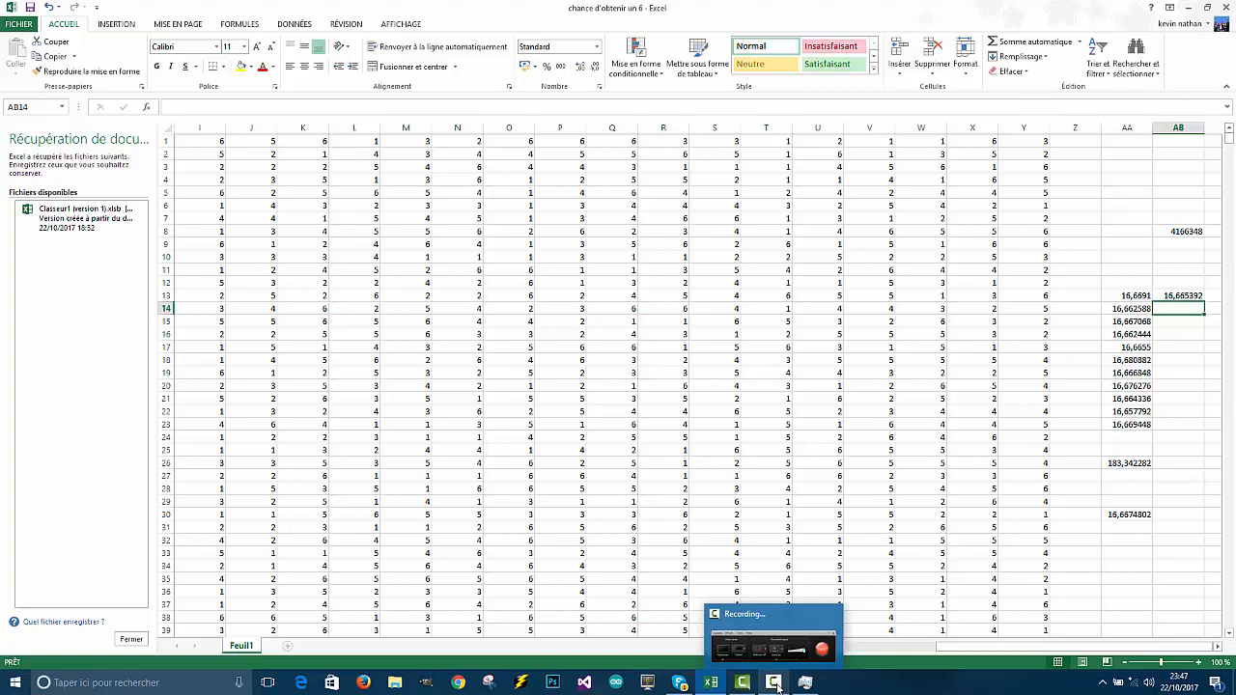
{"action": "left_click", "coordinate": [777, 684]}
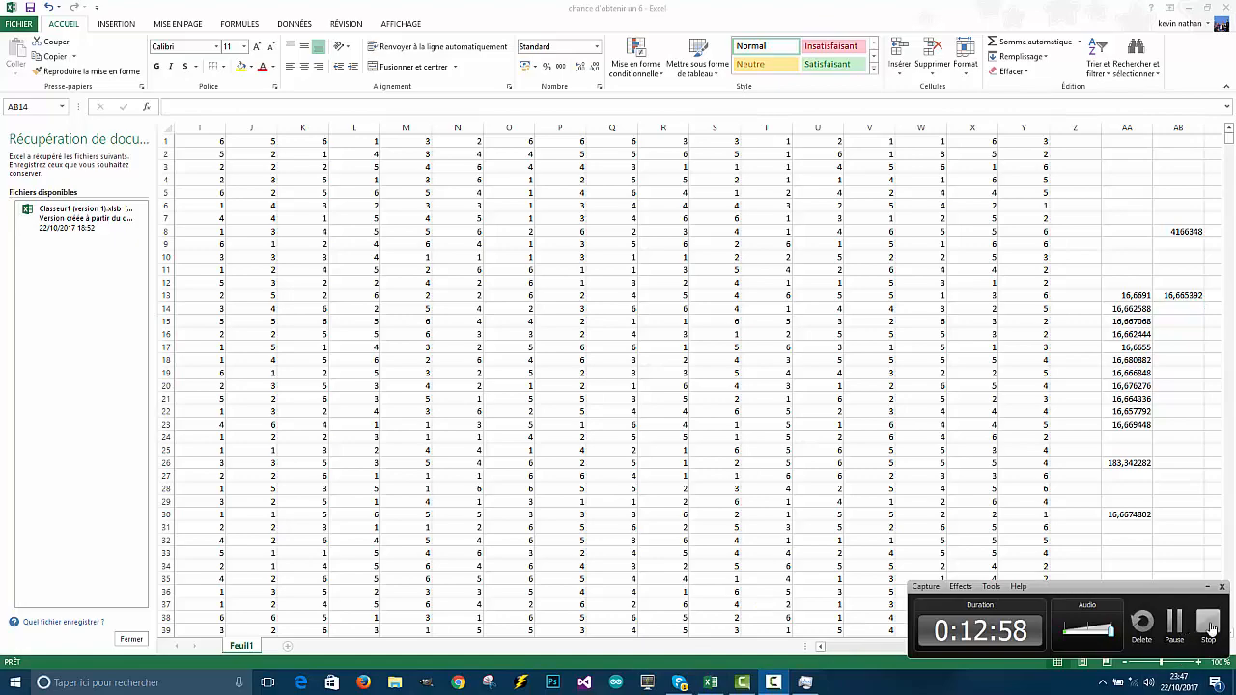